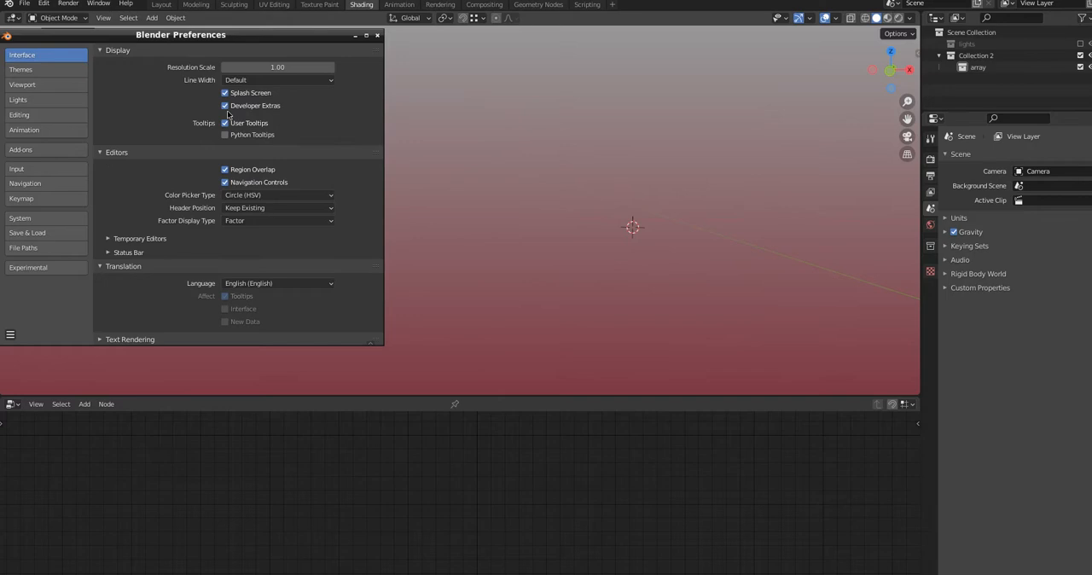
# Check the experimental feature settings in the preferences and close the window
pyautogui.click(45, 271)
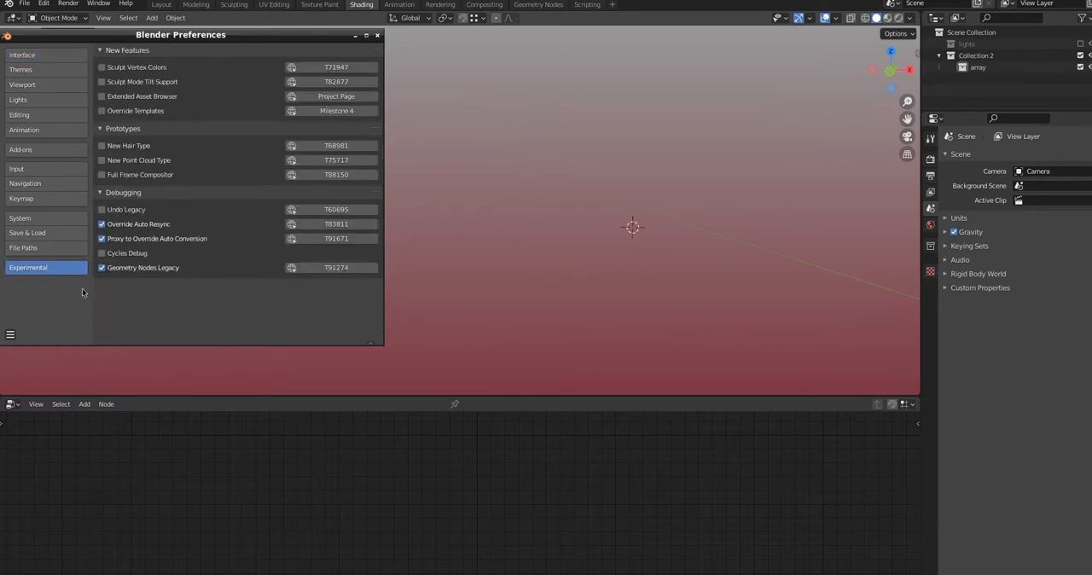
pyautogui.click(377, 36)
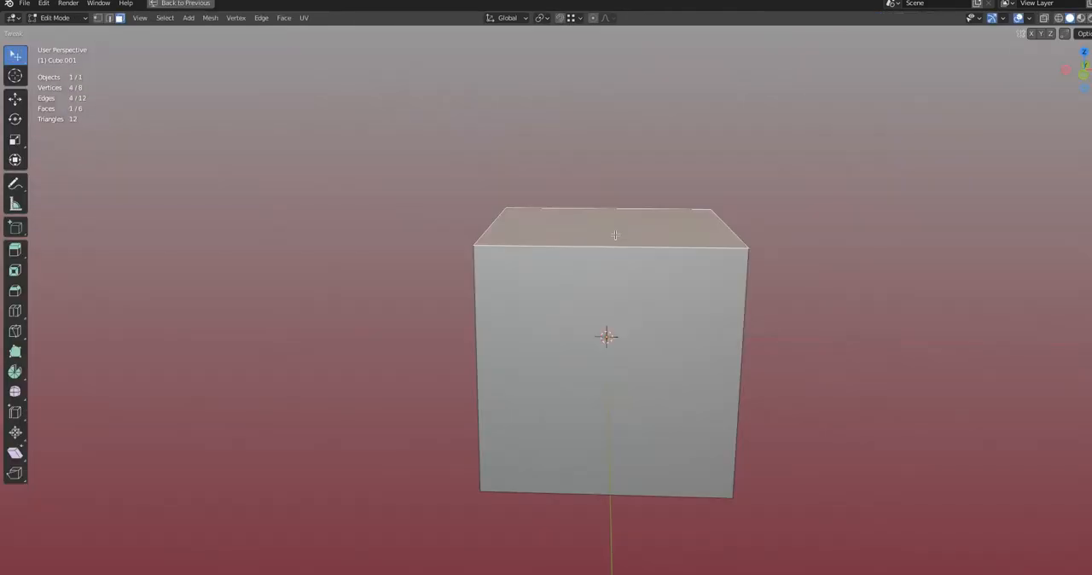
# Taper the cube by scaling its top face along X by about 1.39 and its bottom face along X by about 1.02
pyautogui.press('s')
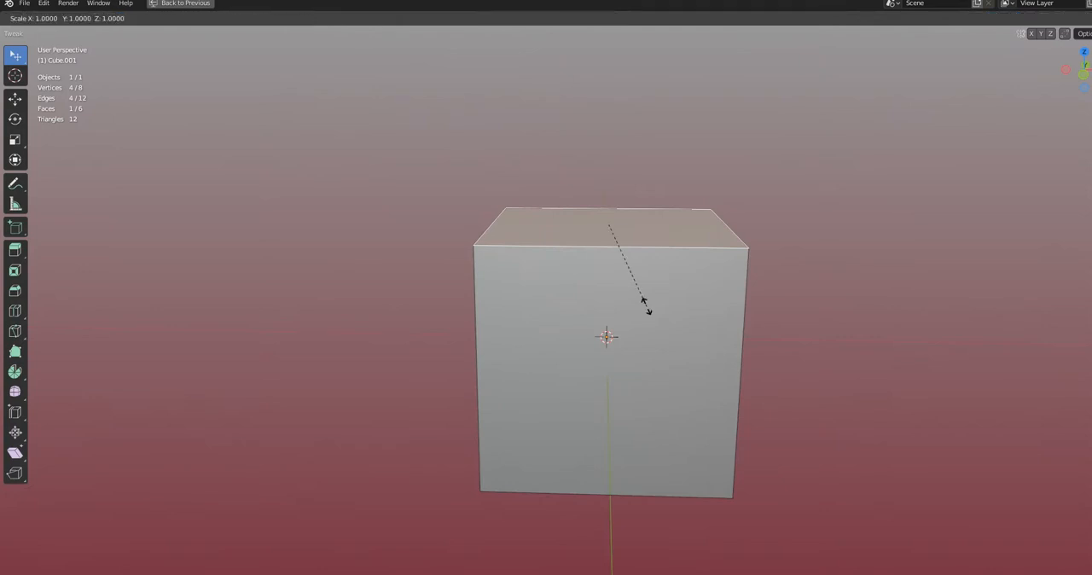
pyautogui.press('x')
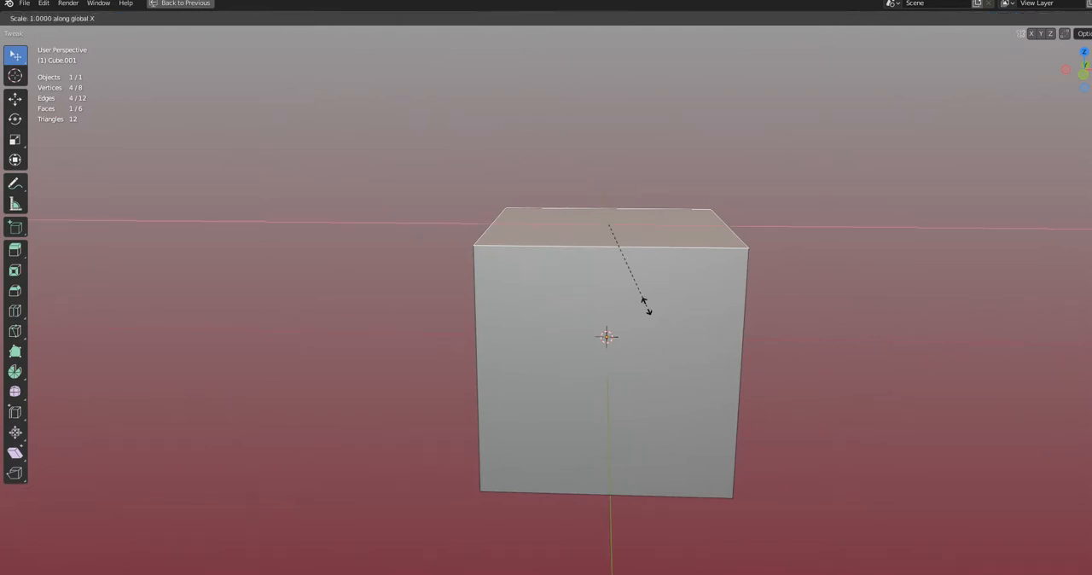
pyautogui.click(701, 308)
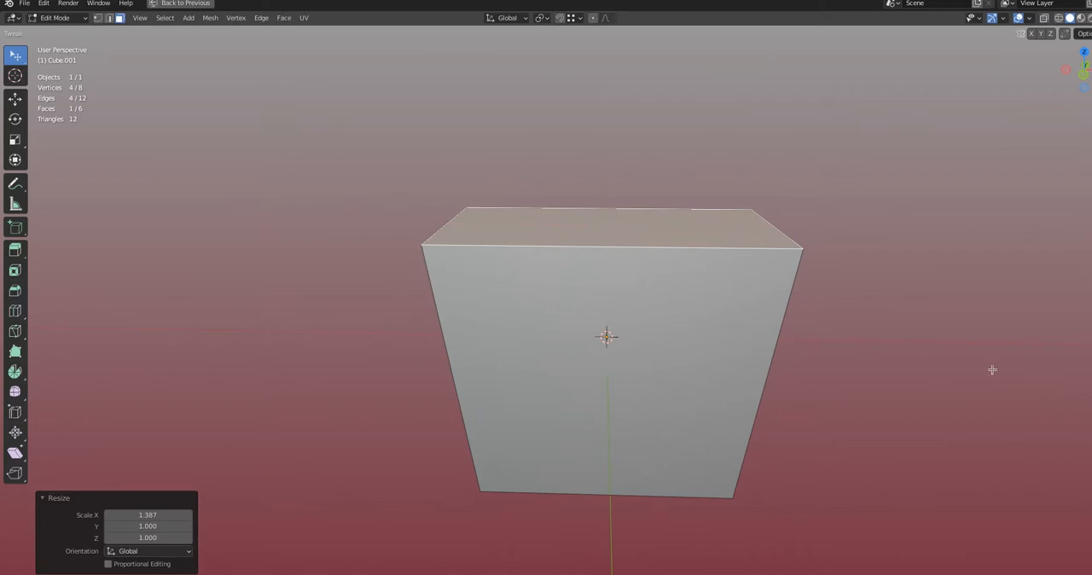
pyautogui.moveTo(992, 369); pyautogui.dragTo(591, 450, button='middle')
pyautogui.click(592, 449)
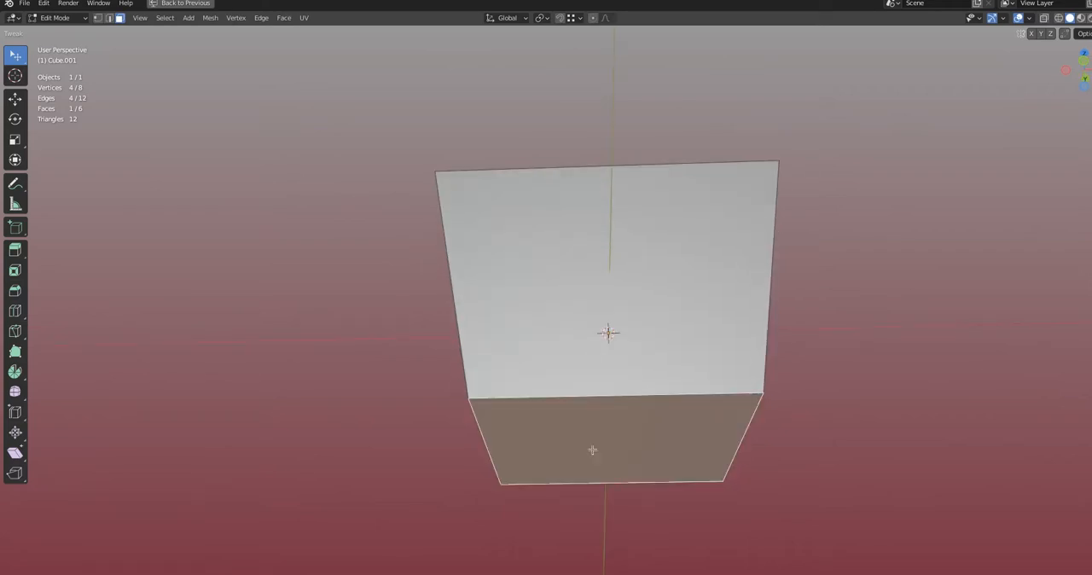
pyautogui.press('s')
pyautogui.press('x')
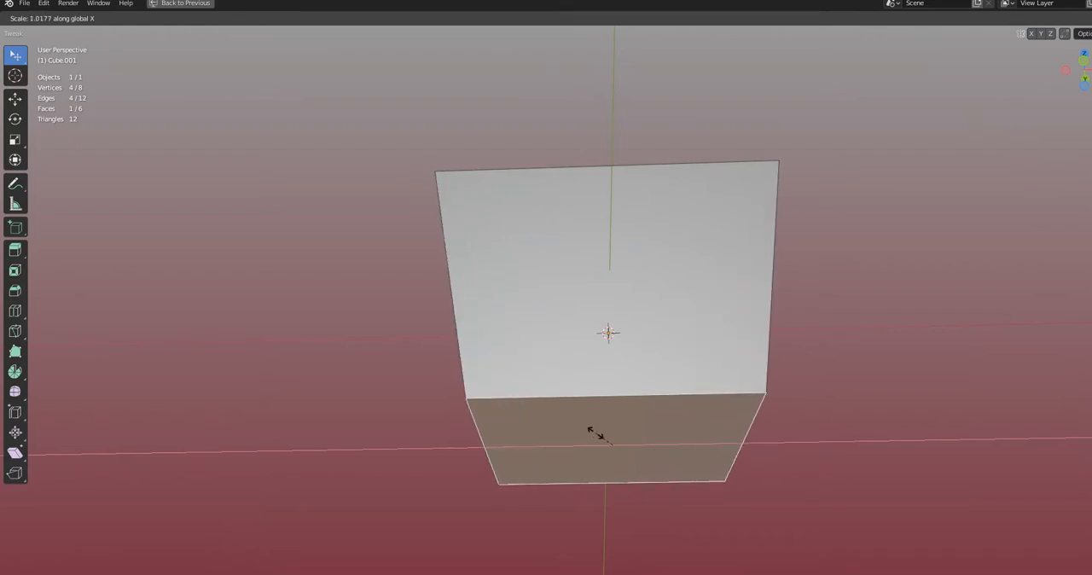
pyautogui.click(596, 433)
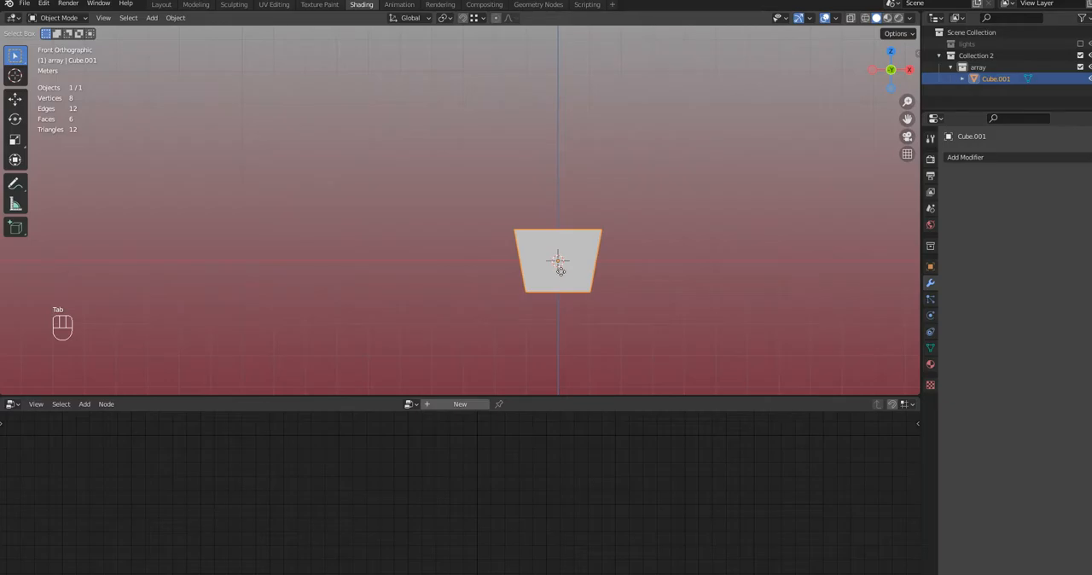
# Move the tapered cube about -15.29 m along the global X axis
pyautogui.press('g')
pyautogui.press('x')
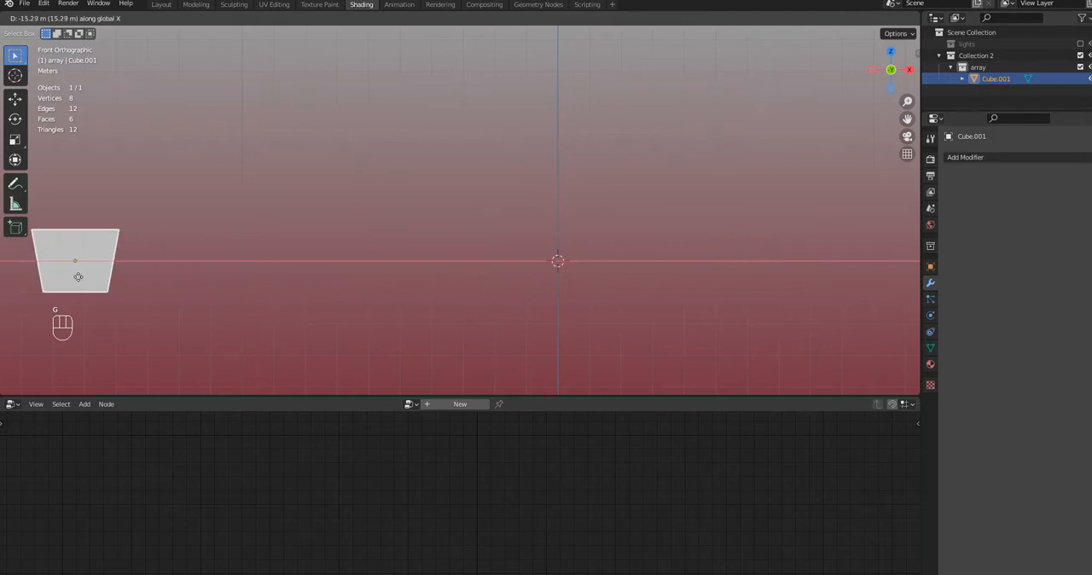
pyautogui.click(77, 276)
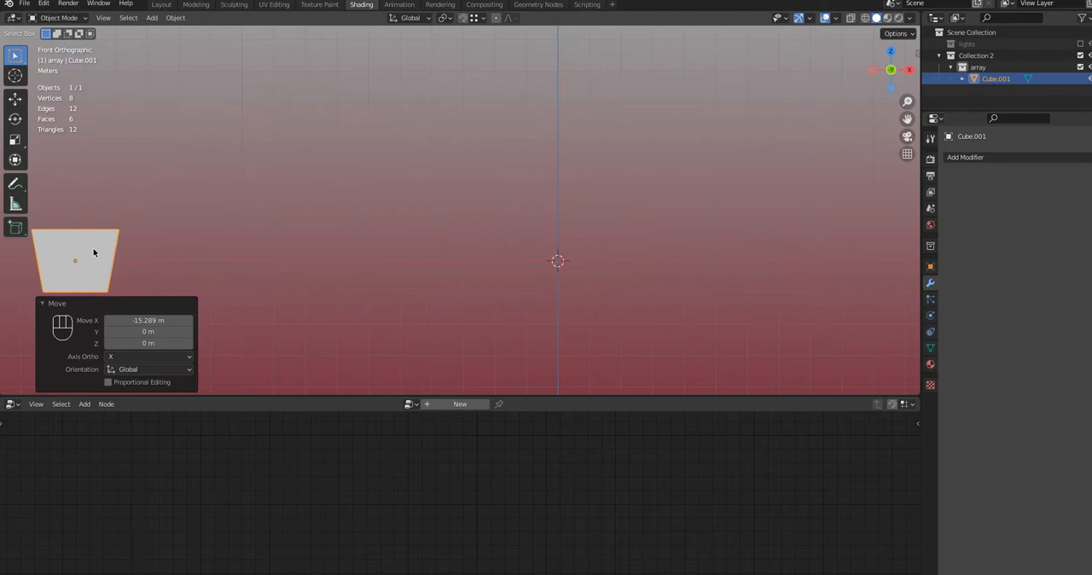
# Select the tapered cube's front face in Edit Mode and add two new materials to the object
pyautogui.click(68, 20)
pyautogui.click(58, 43)
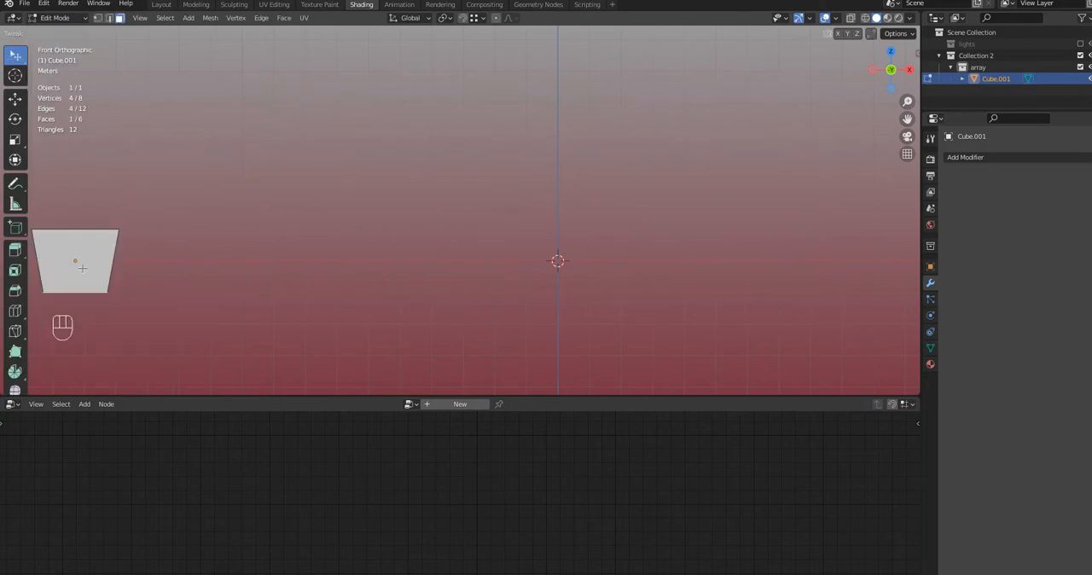
pyautogui.click(92, 250)
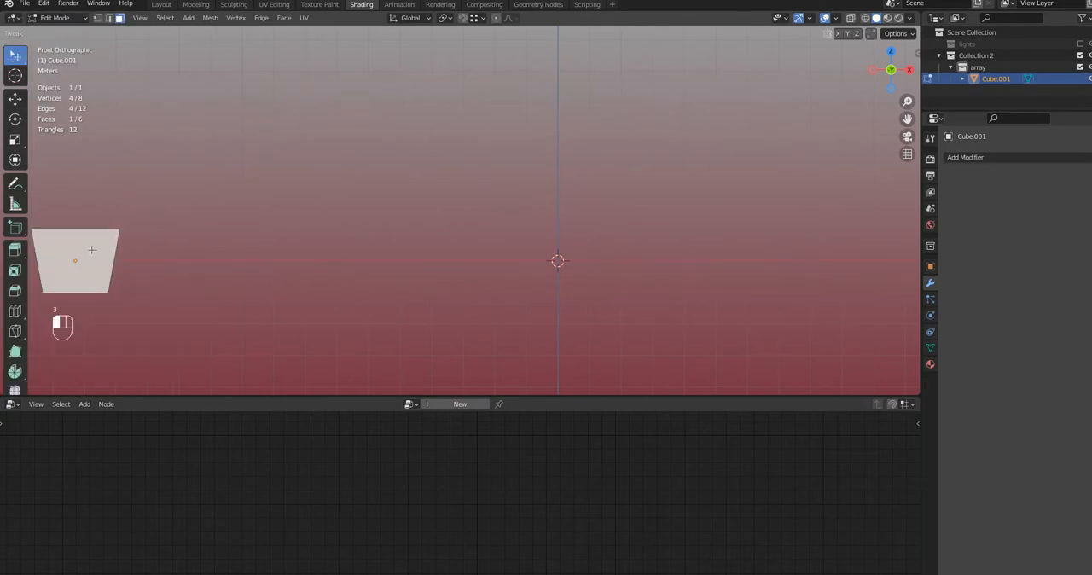
pyautogui.click(930, 364)
pyautogui.click(1000, 208)
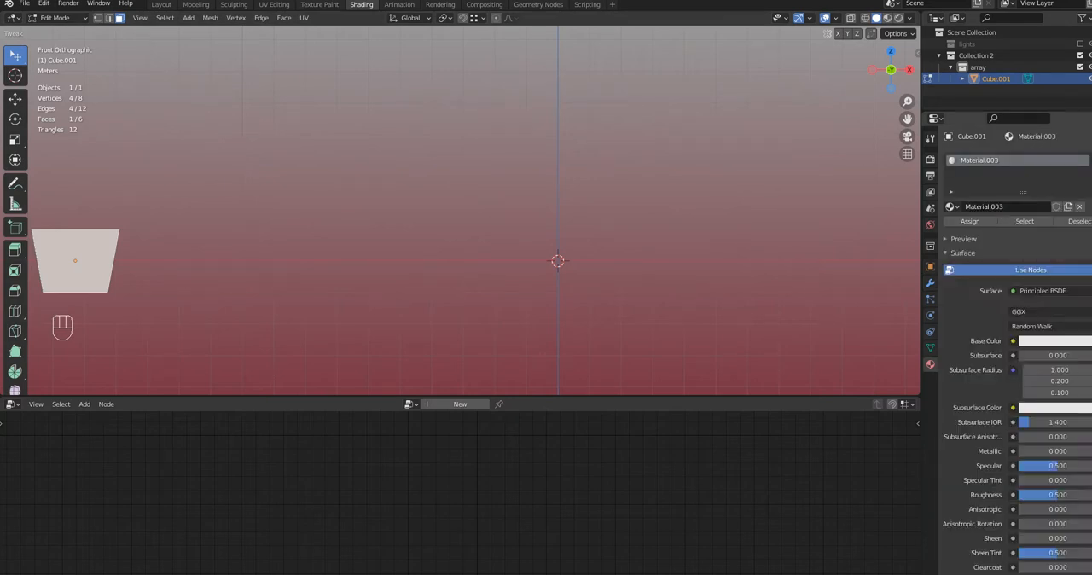
pyautogui.click(1091, 160)
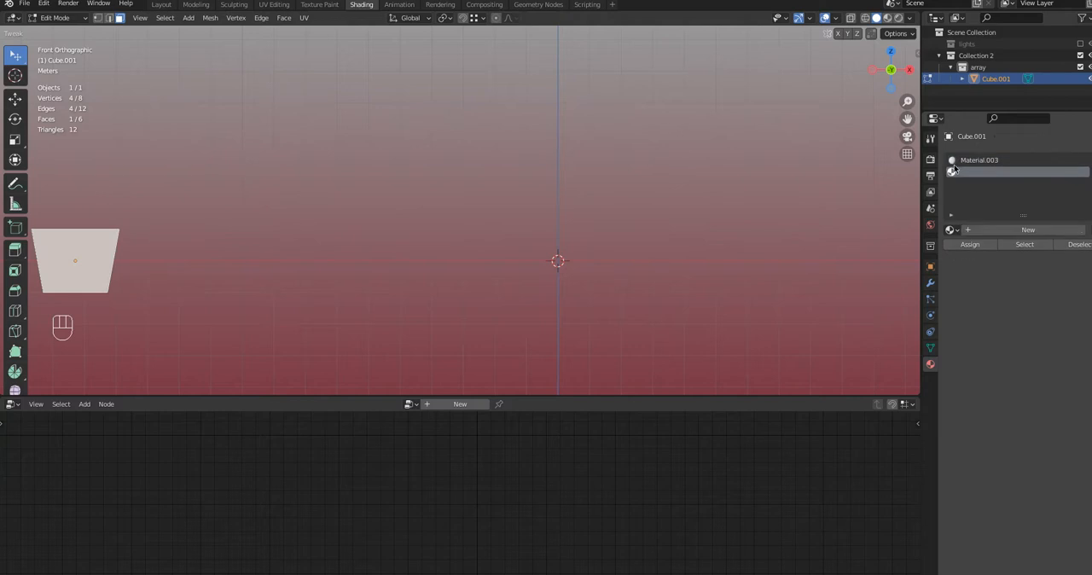
pyautogui.click(1023, 231)
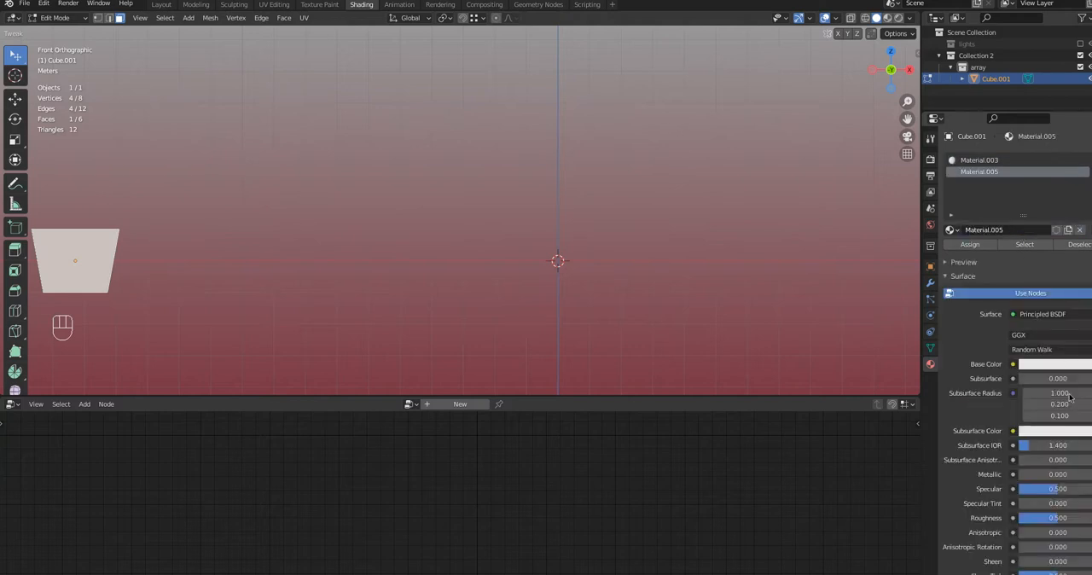
# Set the second material's base color to red, hue 0.993 and saturation 0.972, and assign it to the front face
pyautogui.click(1058, 368)
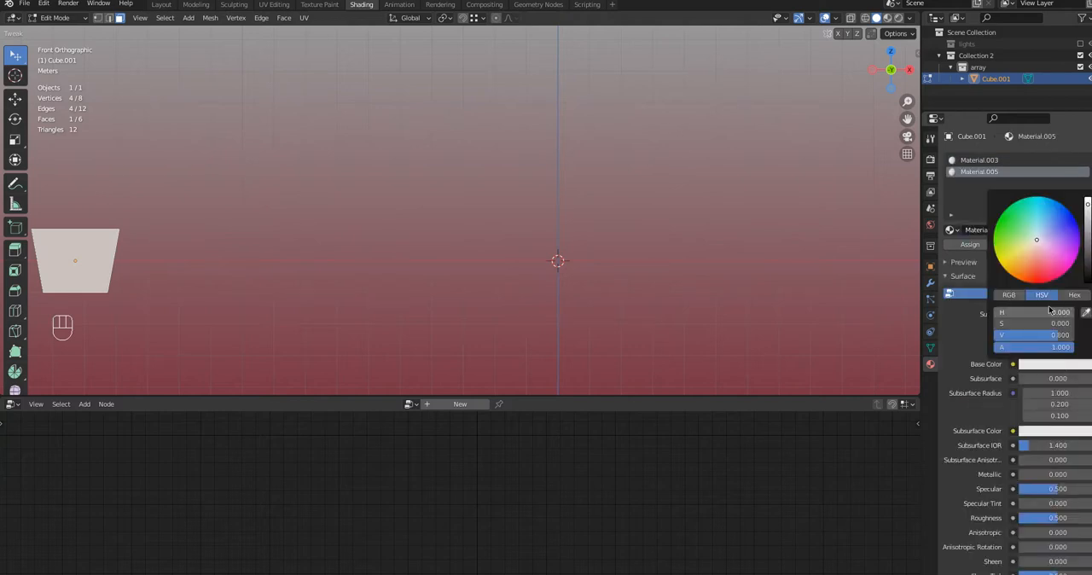
pyautogui.click(1041, 277)
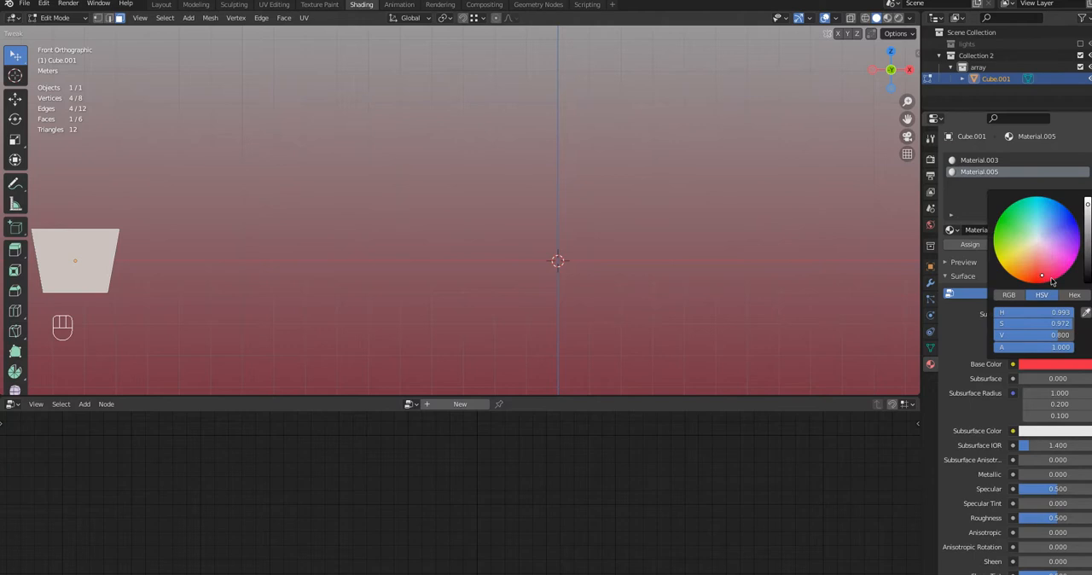
pyautogui.click(964, 245)
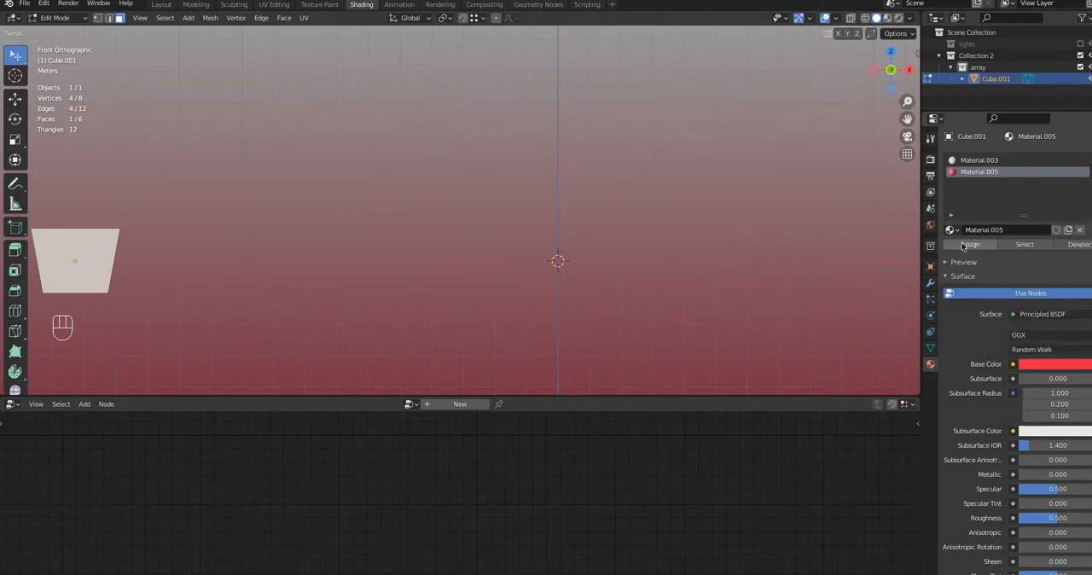
pyautogui.click(964, 245)
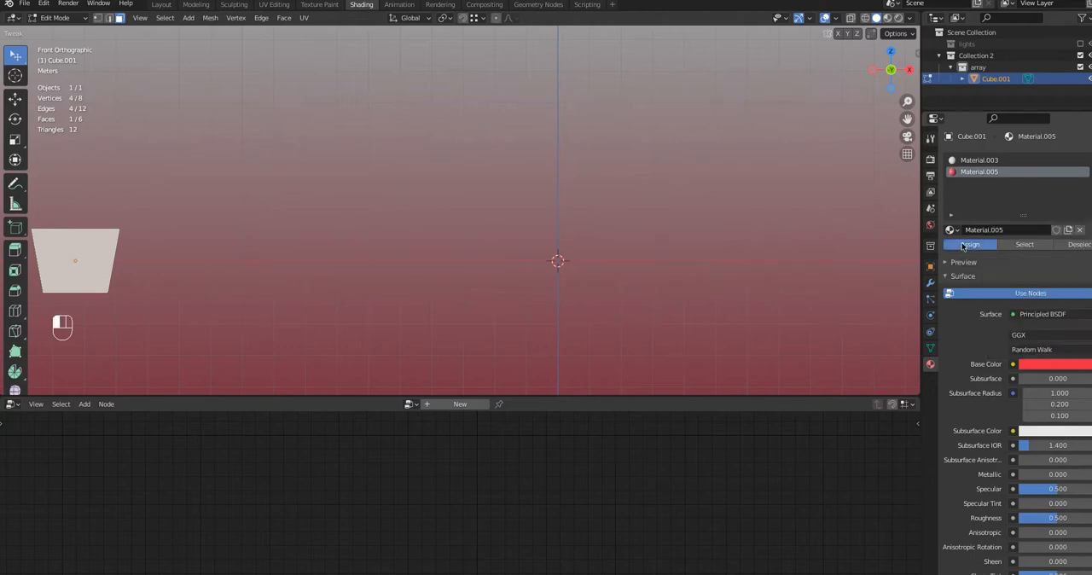
# Switch the viewport to Material Preview shading, deselect the face and return to Object Mode
pyautogui.click(887, 18)
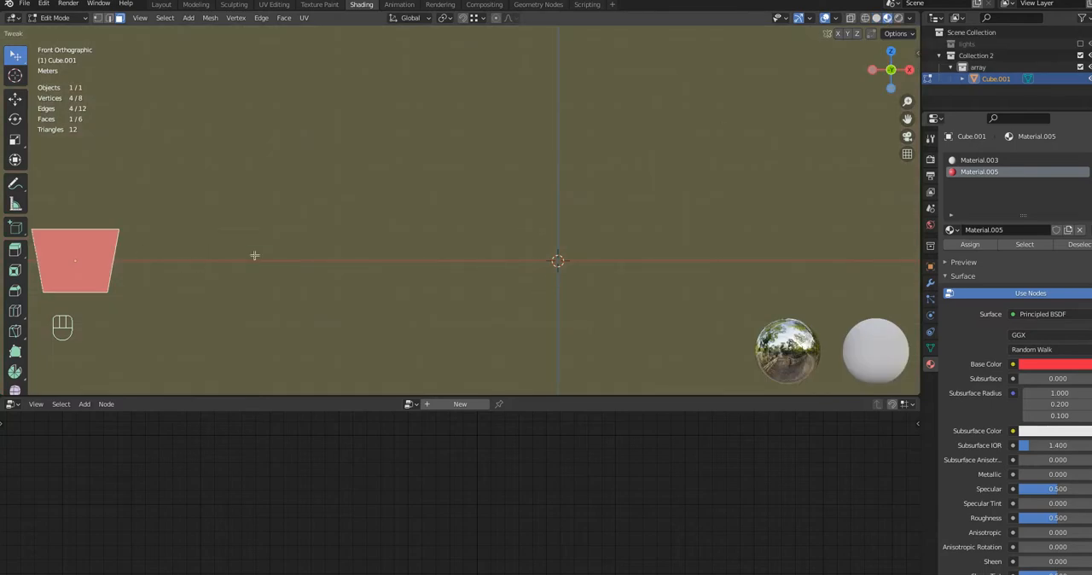
pyautogui.moveTo(253, 253)
pyautogui.mouseDown(button='middle')
pyautogui.moveTo(254, 241)
pyautogui.moveTo(256, 318)
pyautogui.moveTo(254, 270)
pyautogui.moveTo(270, 257)
pyautogui.mouseUp(button='middle')
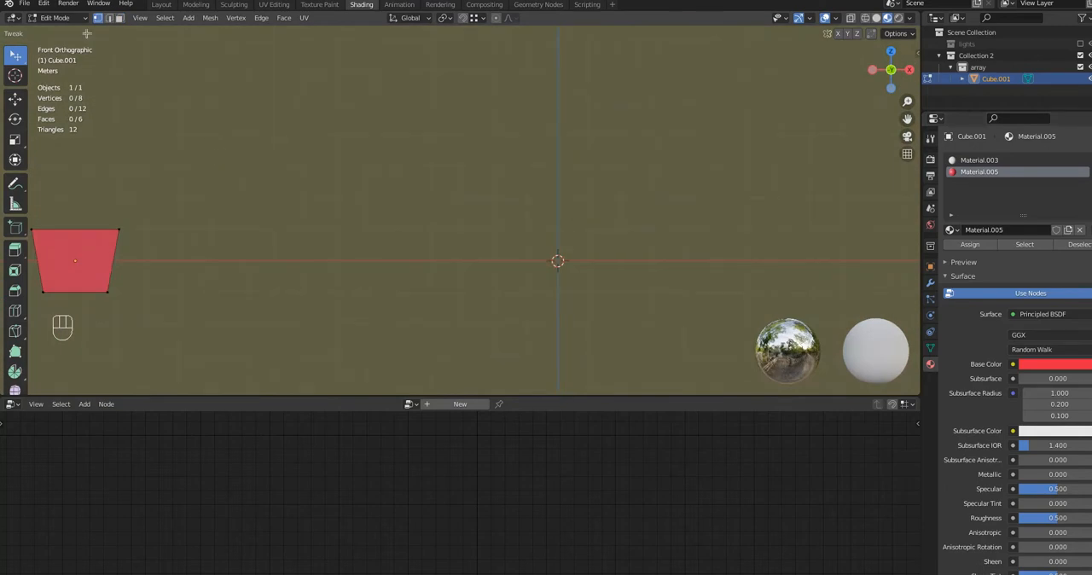
pyautogui.click(57, 19)
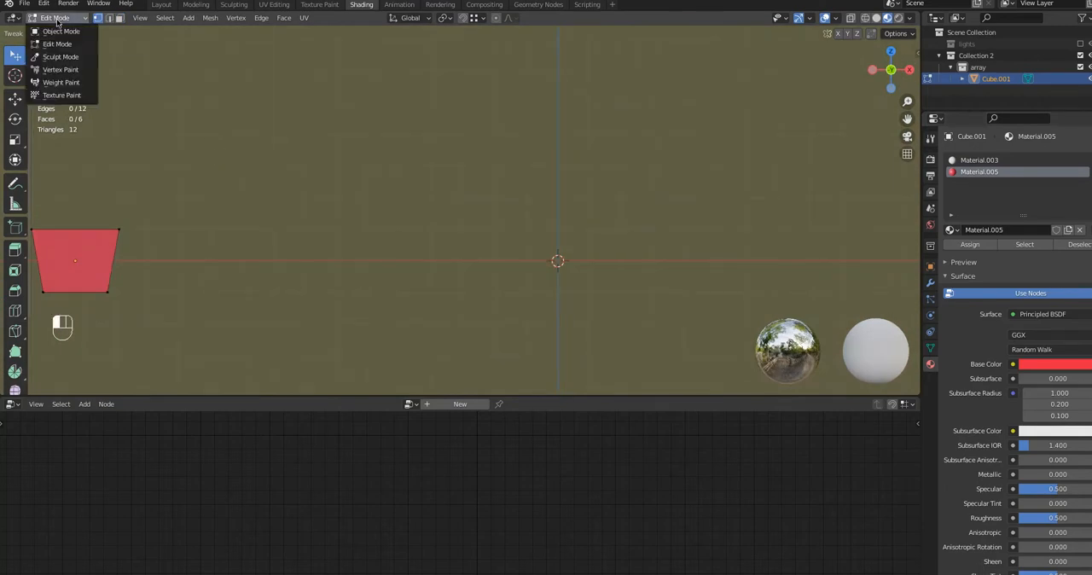
pyautogui.click(57, 31)
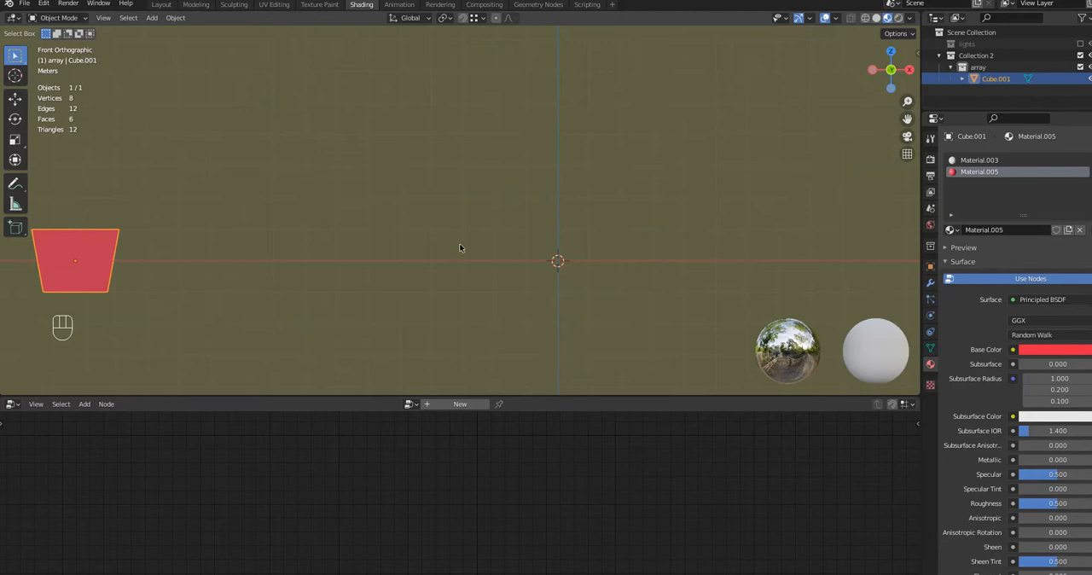
# Add a mesh circle with 16 vertices at the world origin
pyautogui.press('shift')
pyautogui.hotkey('shift', 'a')
pyautogui.moveTo(516, 299)
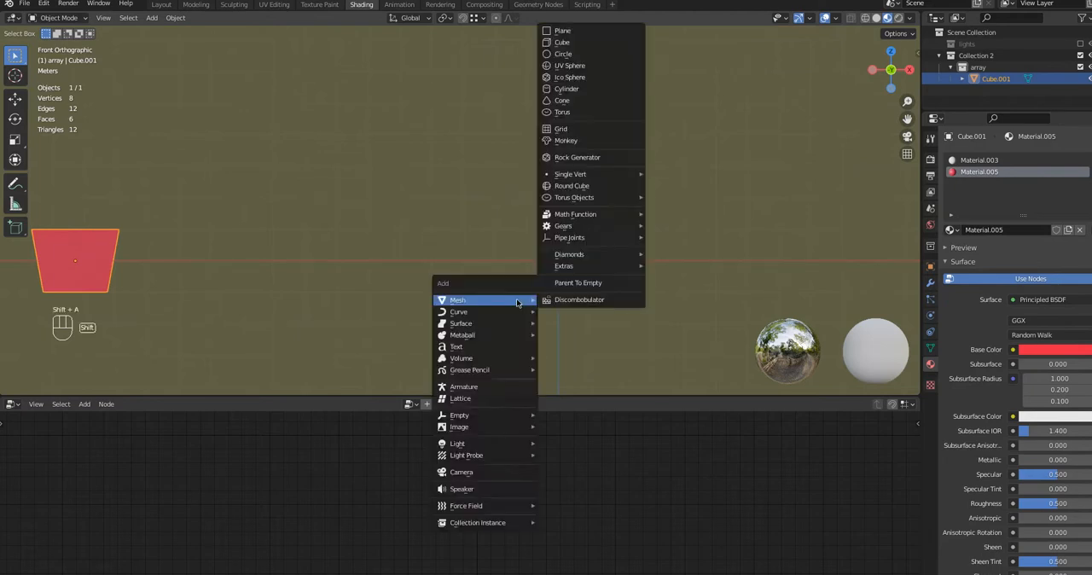
pyautogui.click(556, 54)
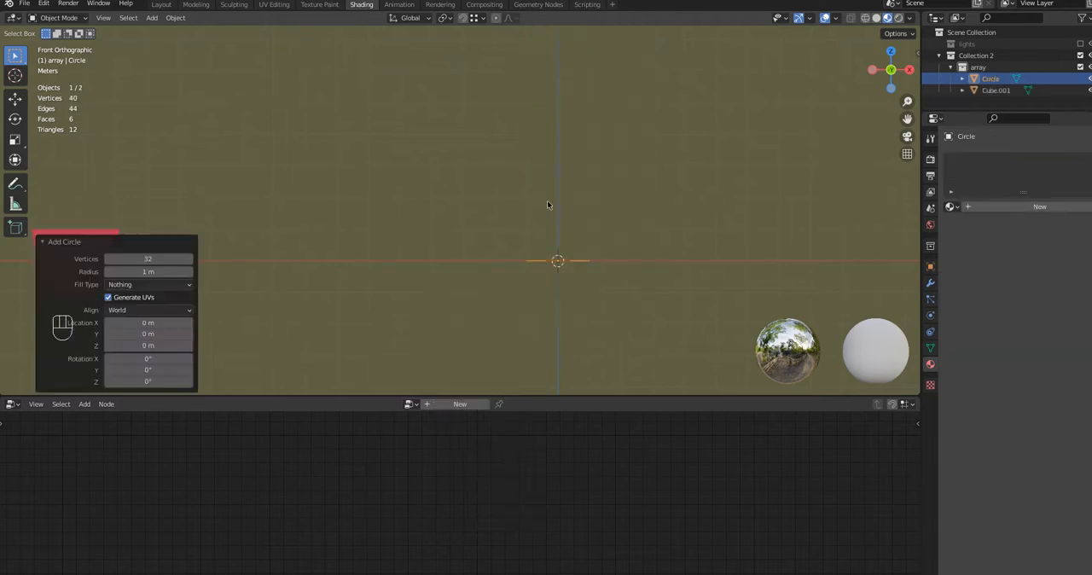
pyautogui.click(154, 259)
pyautogui.write('16')
pyautogui.press('Return')
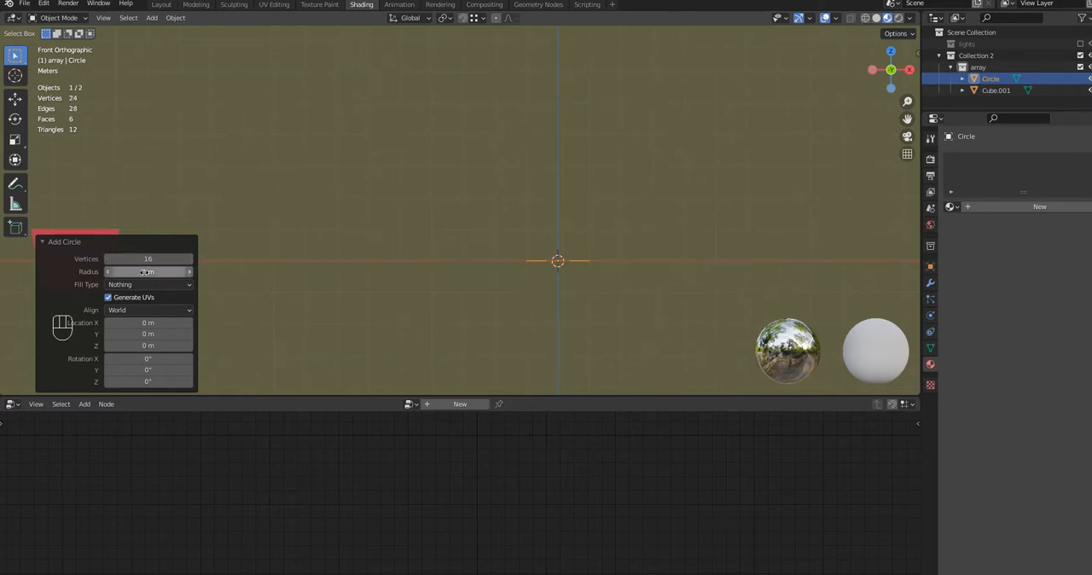
# Set the new circle's radius to 3.36 m and its X rotation to 90°
pyautogui.moveTo(138, 271); pyautogui.dragTo(282, 290)
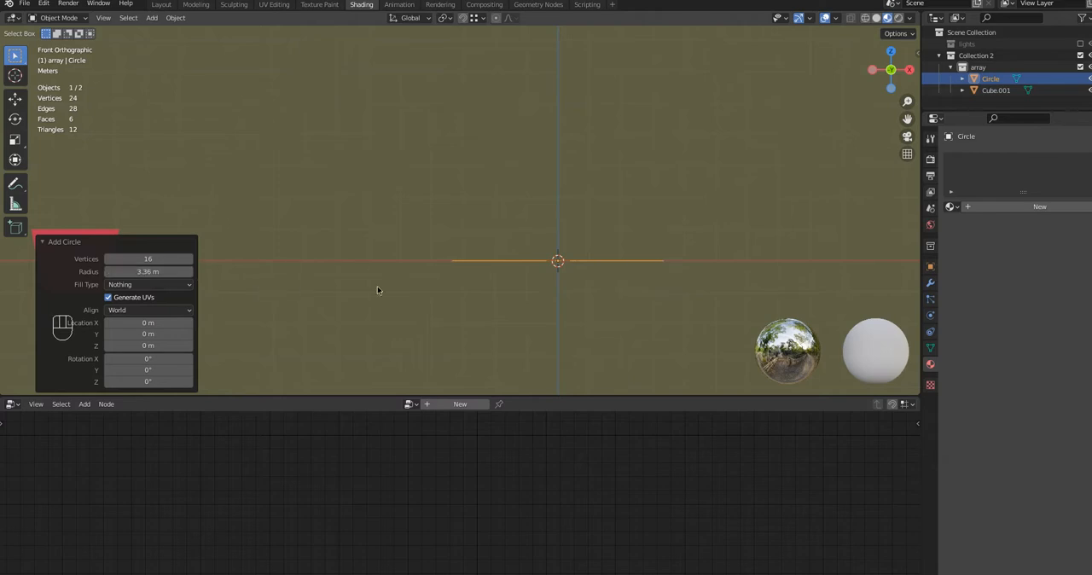
pyautogui.click(153, 359)
pyautogui.write('9')
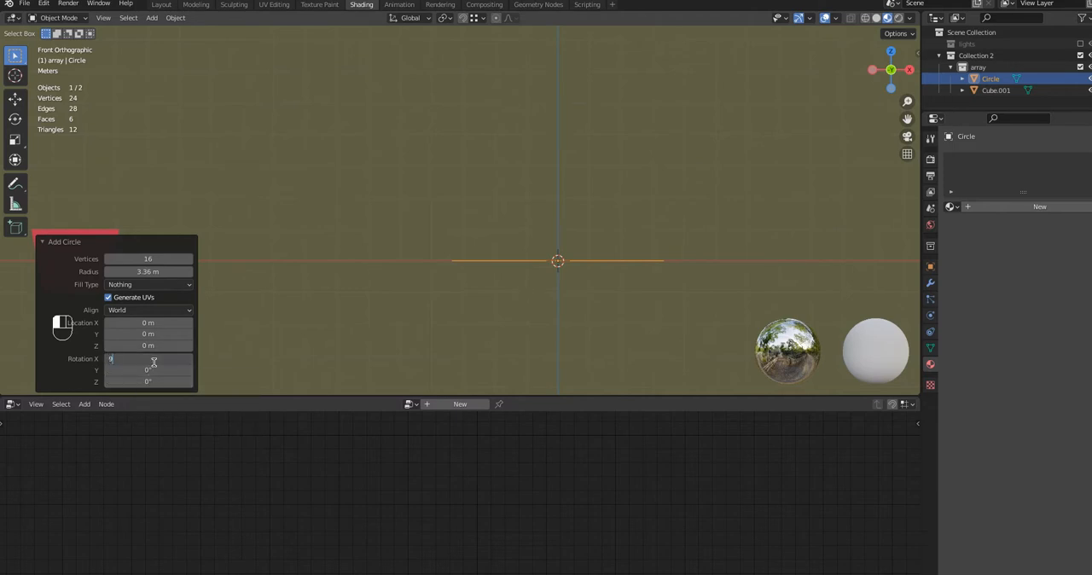
pyautogui.write('0')
pyautogui.press('Return')
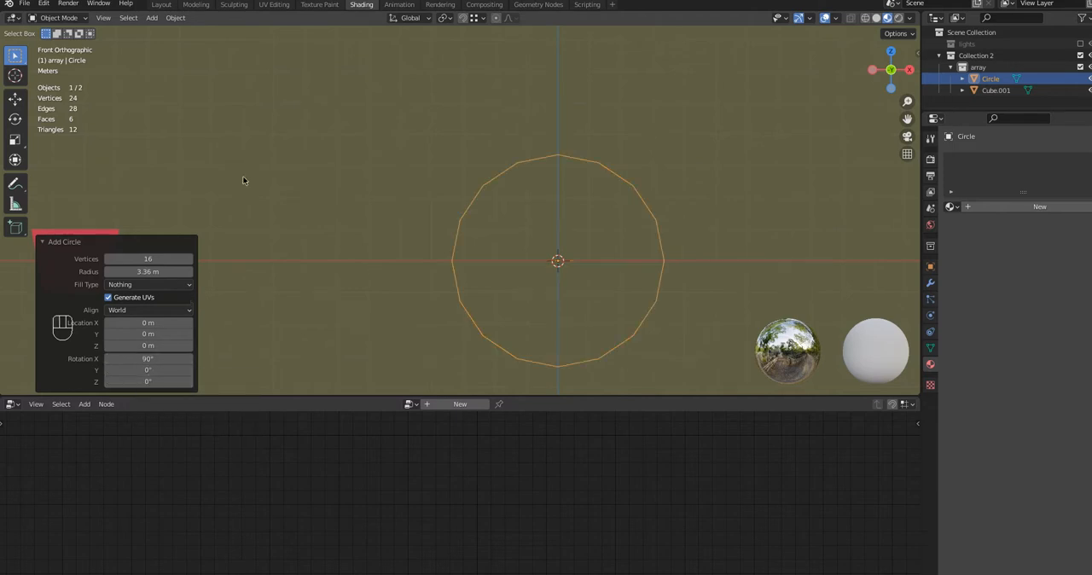
# Delete the circle's seven vertices below the X axis in Edit Mode, leaving the upper half arc
pyautogui.click(69, 21)
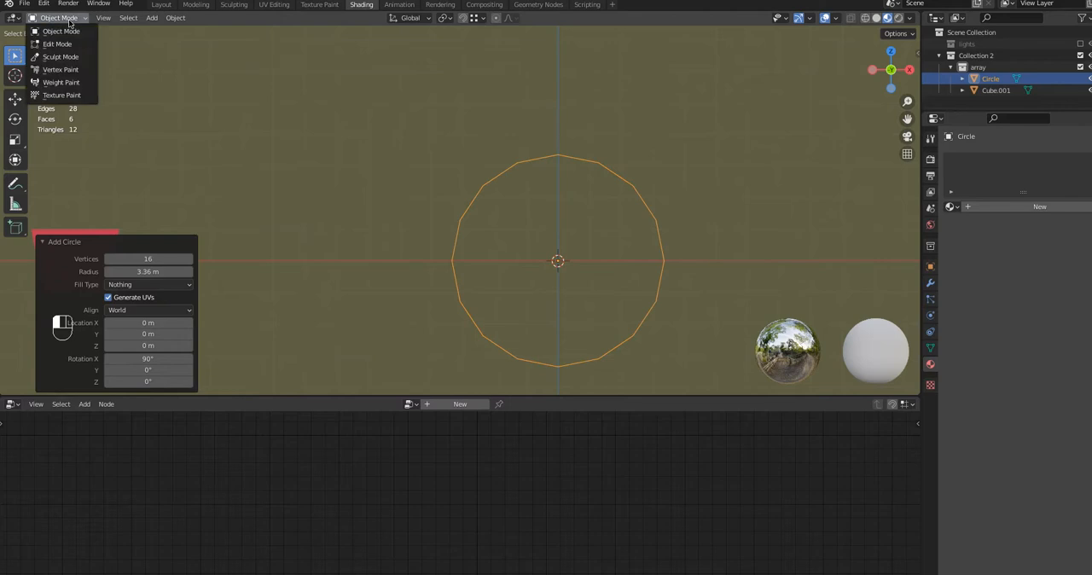
pyautogui.click(59, 43)
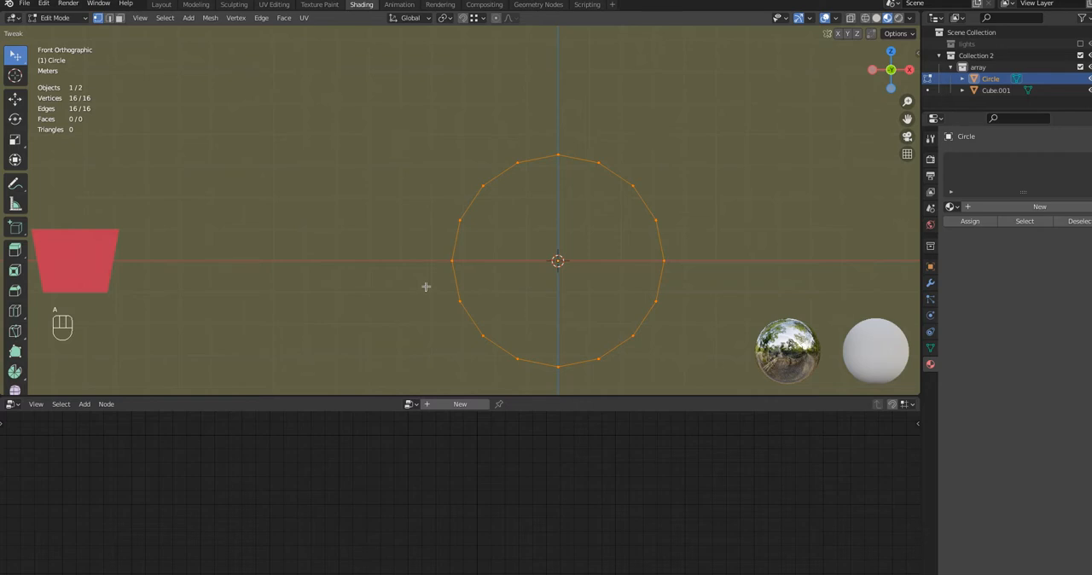
pyautogui.press('a')
pyautogui.press('a')
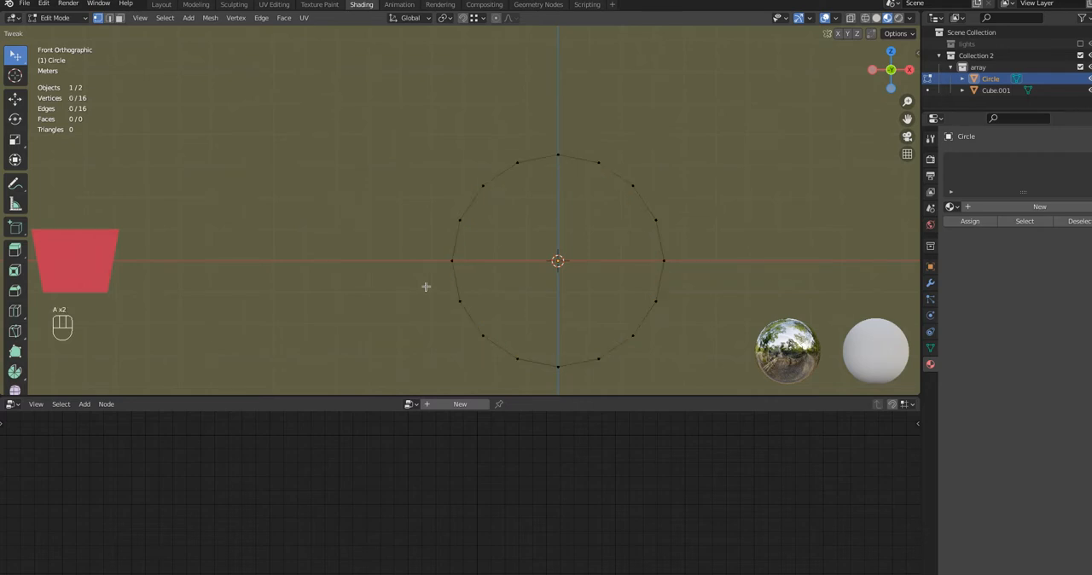
pyautogui.press('b')
pyautogui.moveTo(427, 287); pyautogui.dragTo(690, 380)
pyautogui.press('x')
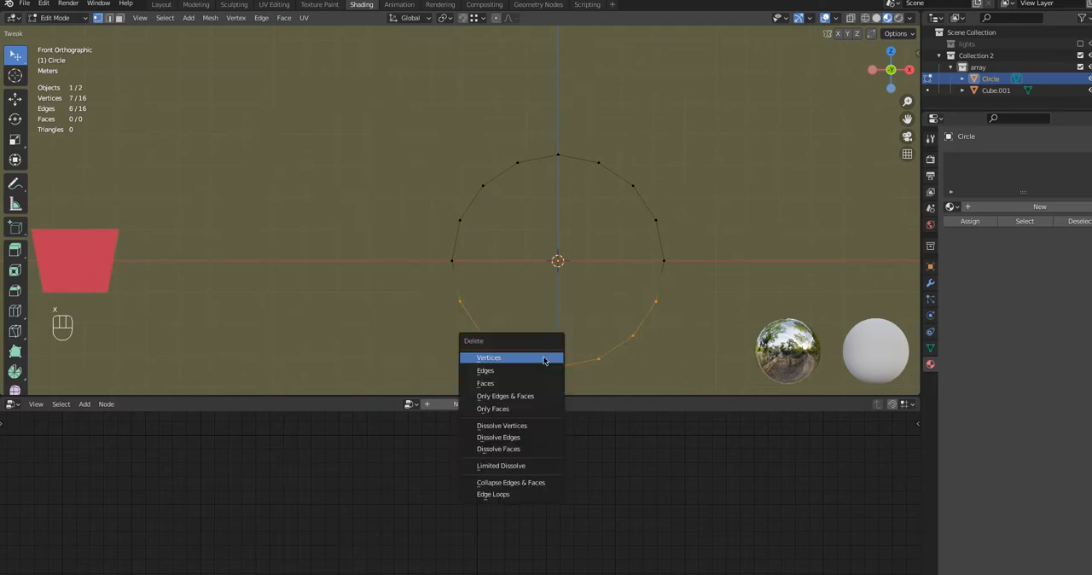
pyautogui.click(502, 359)
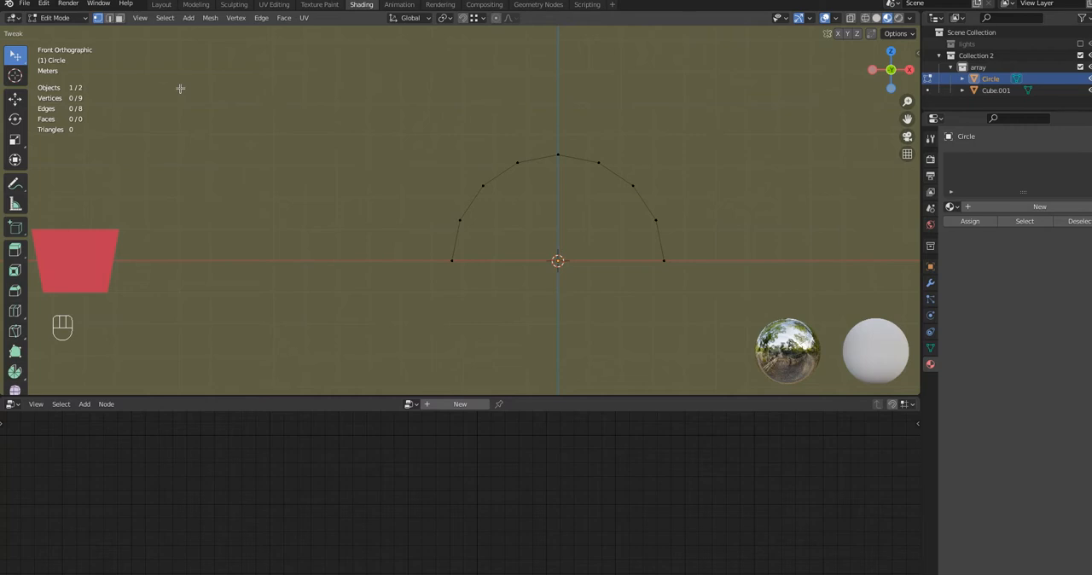
# Return to Object Mode and create a new geometry node group on the half-circle arc in the Geometry Node Editor
pyautogui.click(52, 20)
pyautogui.click(60, 29)
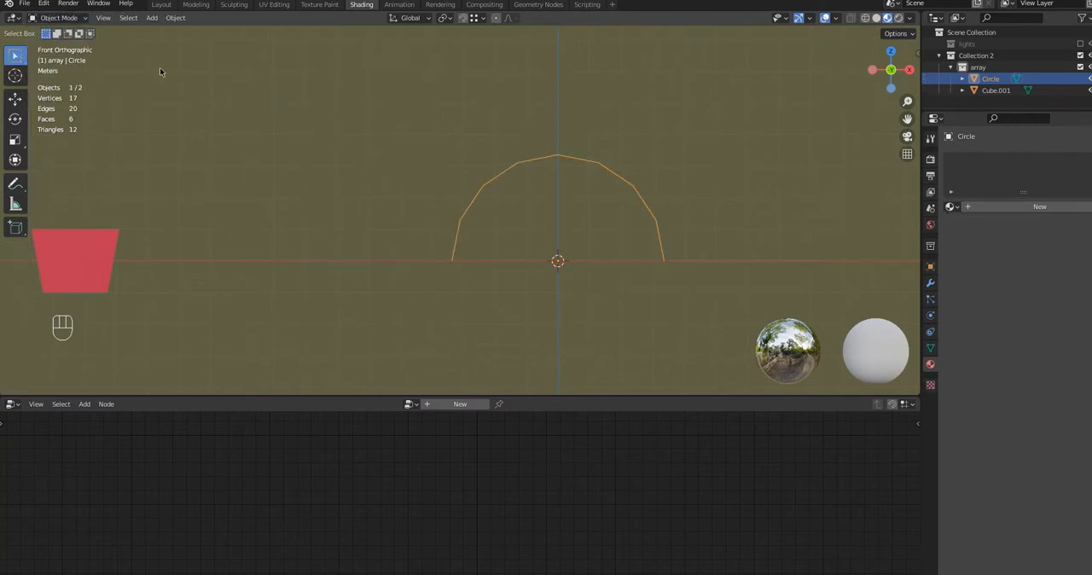
pyautogui.click(460, 215)
pyautogui.click(17, 405)
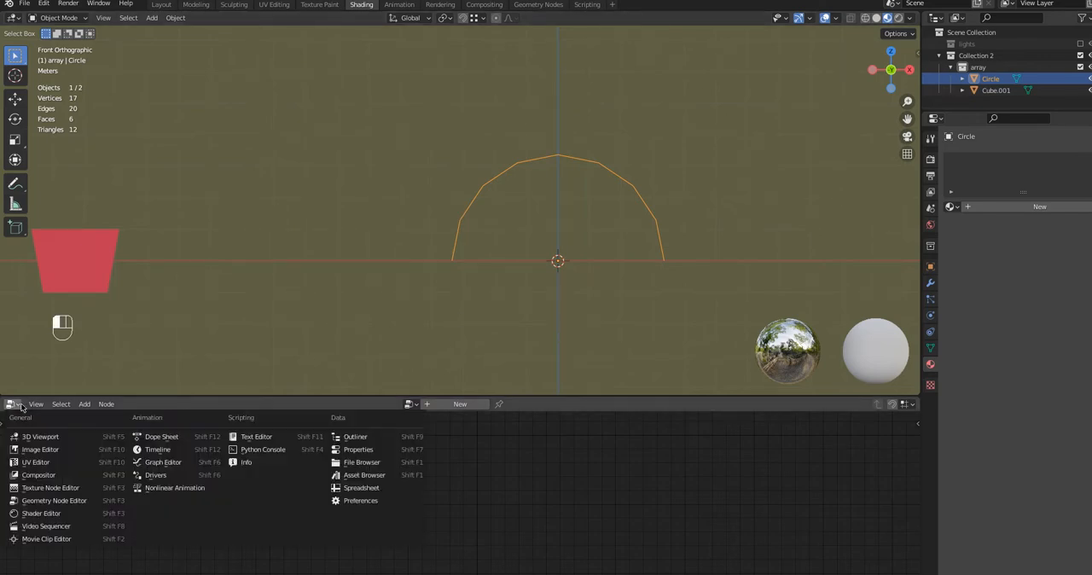
pyautogui.click(37, 501)
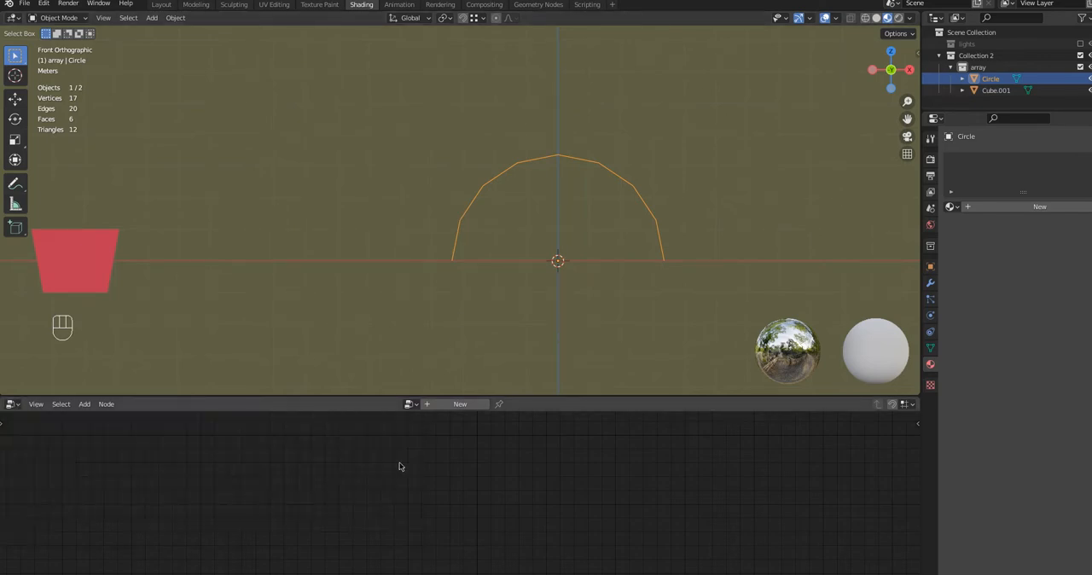
pyautogui.click(436, 407)
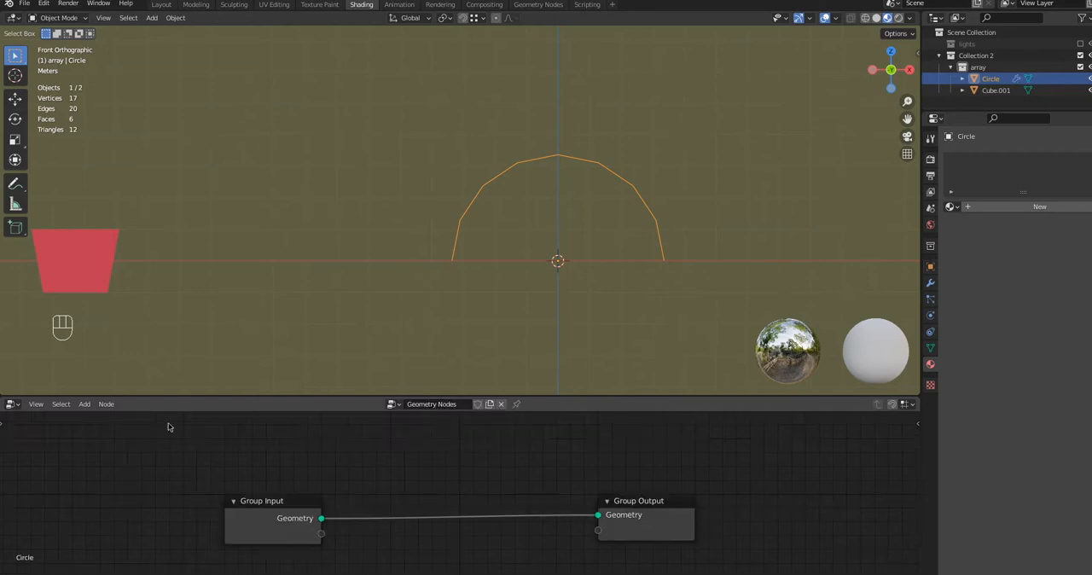
# Insert a Point Instance node between Group Input and Group Output, using the tapered block Cube.001 as its object
pyautogui.click(86, 404)
pyautogui.click(86, 404)
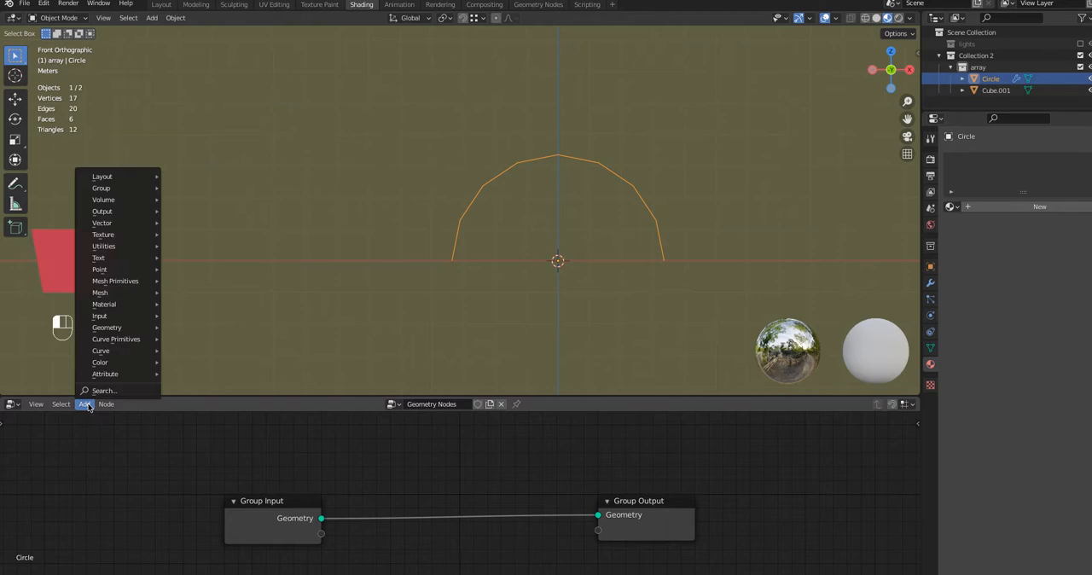
pyautogui.moveTo(115, 199)
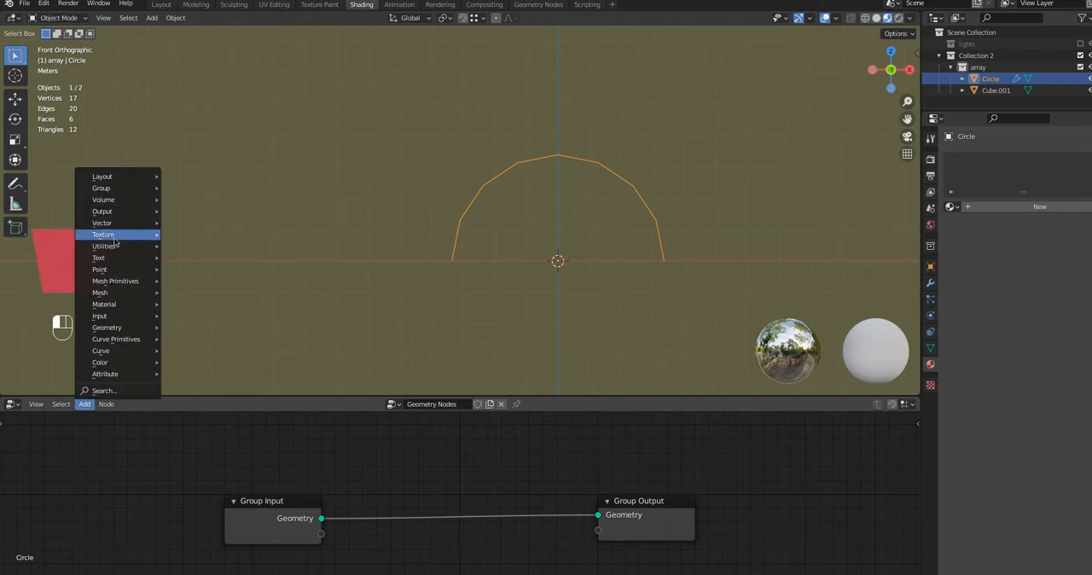
pyautogui.moveTo(125, 263)
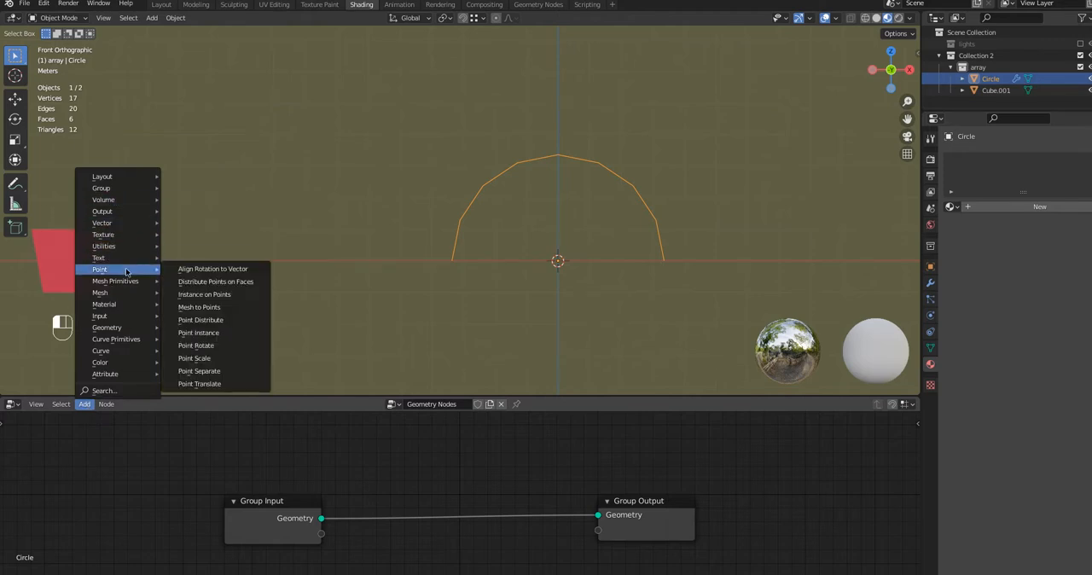
pyautogui.click(220, 333)
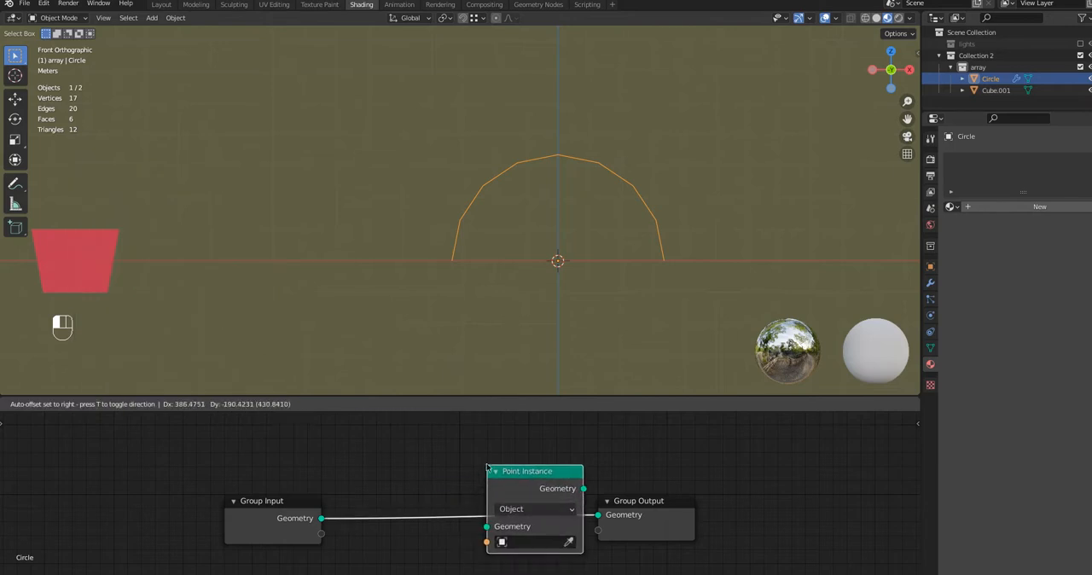
pyautogui.click(487, 466)
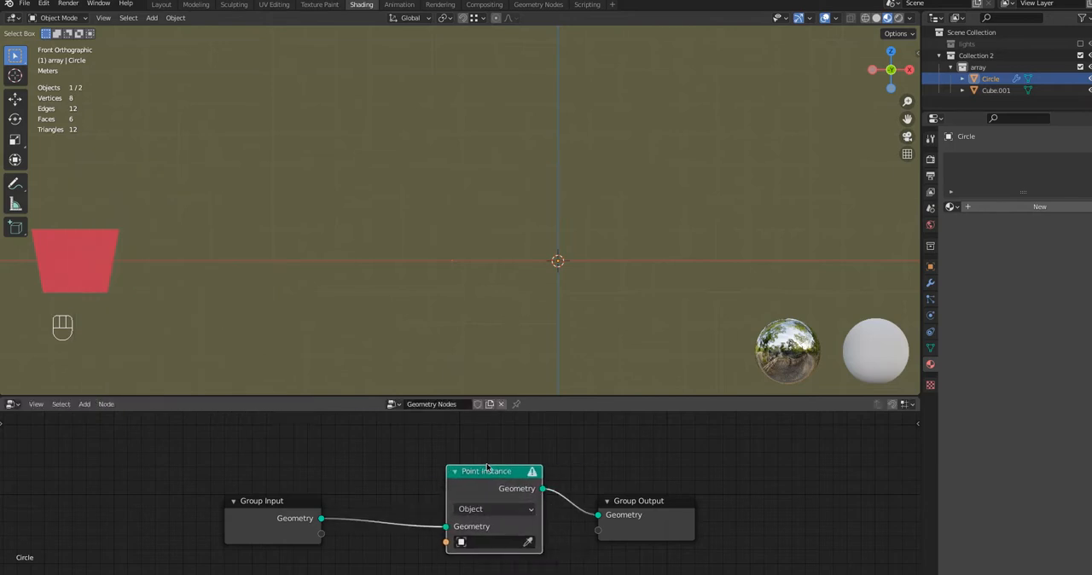
pyautogui.click(528, 541)
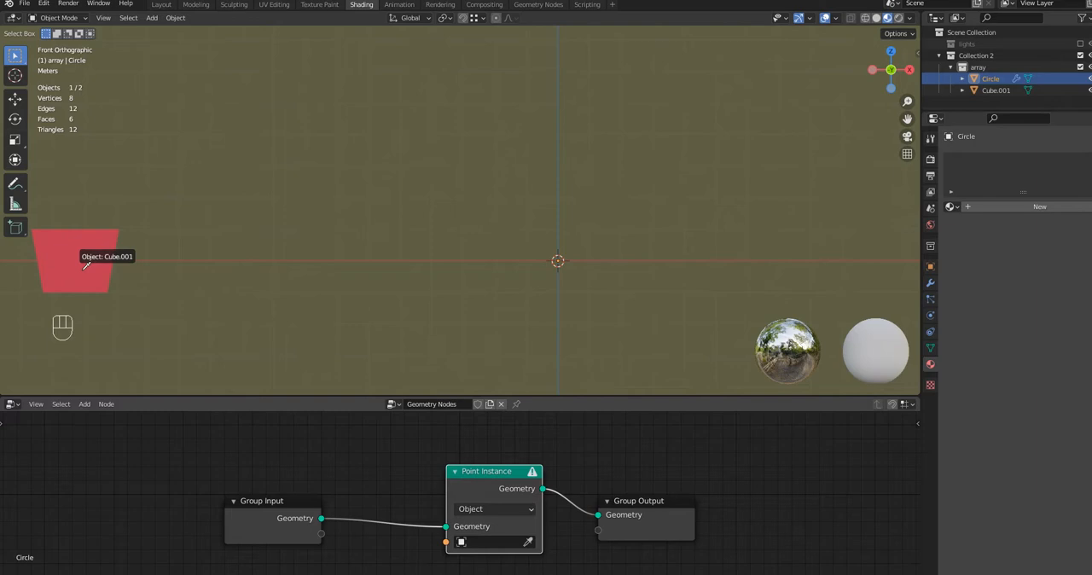
pyautogui.click(82, 273)
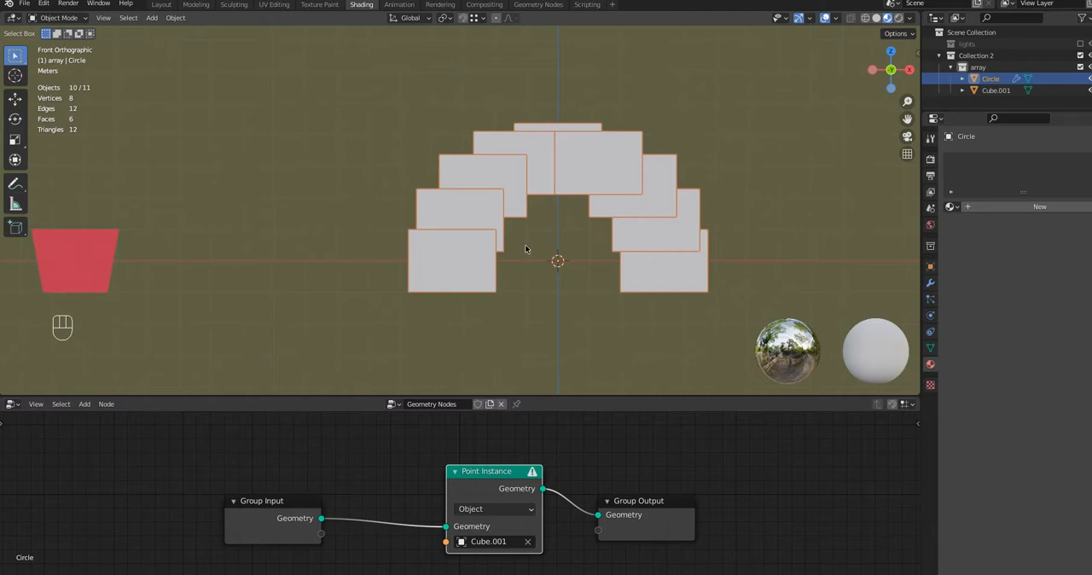
# Insert a Point Scale node before Point Instance and set its factor to X 0.700 and Y 0.500
pyautogui.moveTo(525, 249)
pyautogui.mouseDown(button='middle')
pyautogui.moveTo(451, 254)
pyautogui.moveTo(478, 271)
pyautogui.moveTo(517, 259)
pyautogui.mouseUp(button='middle')
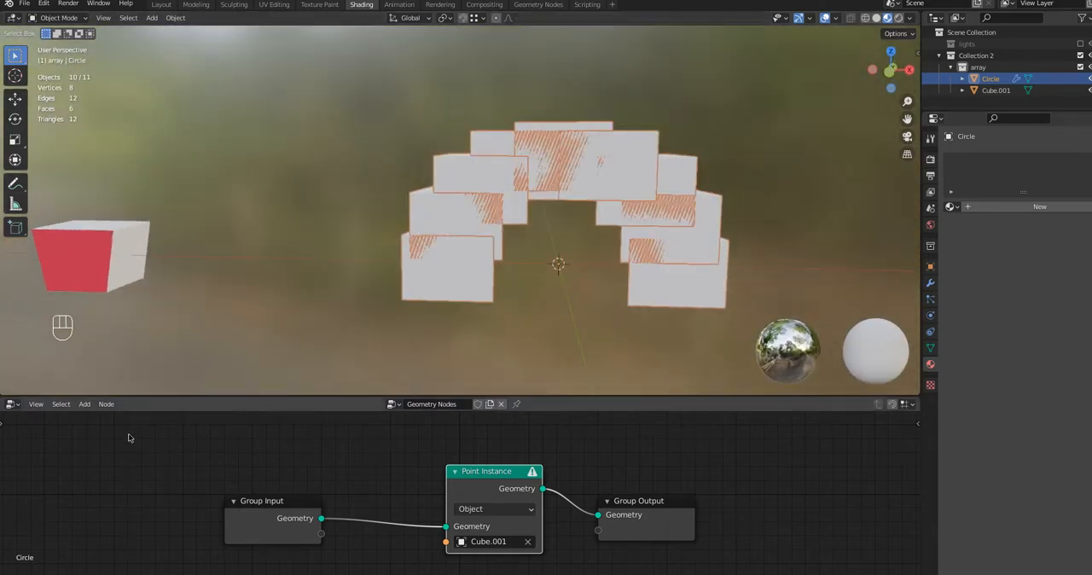
pyautogui.click(84, 403)
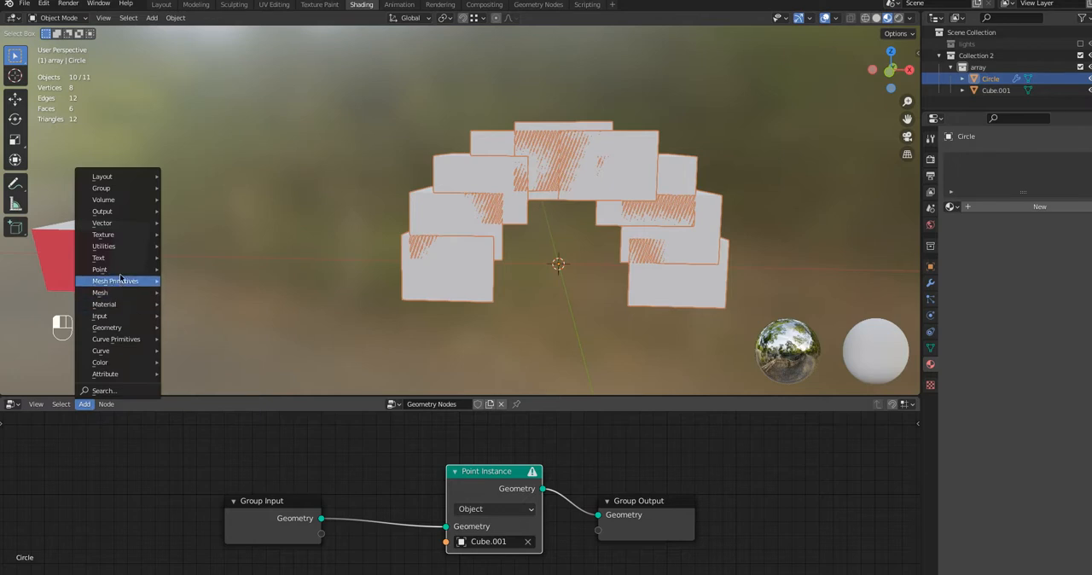
pyautogui.moveTo(118, 269)
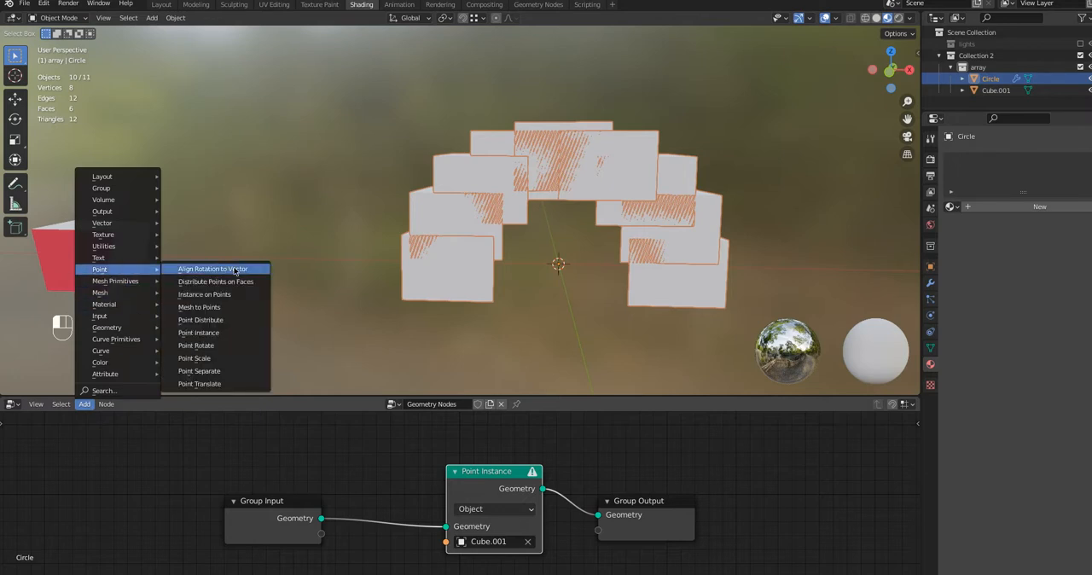
pyautogui.click(221, 359)
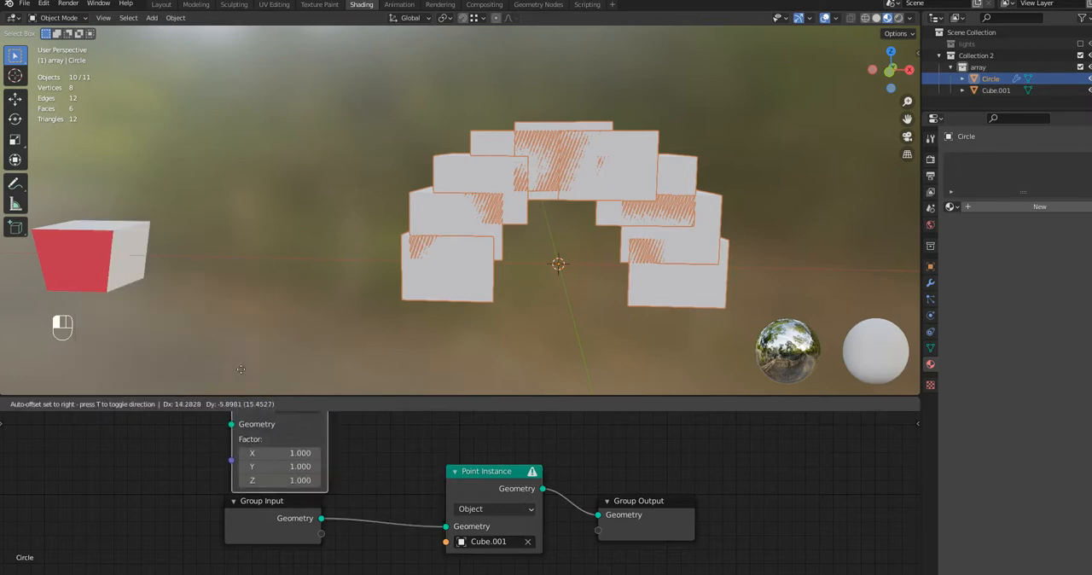
pyautogui.click(483, 482)
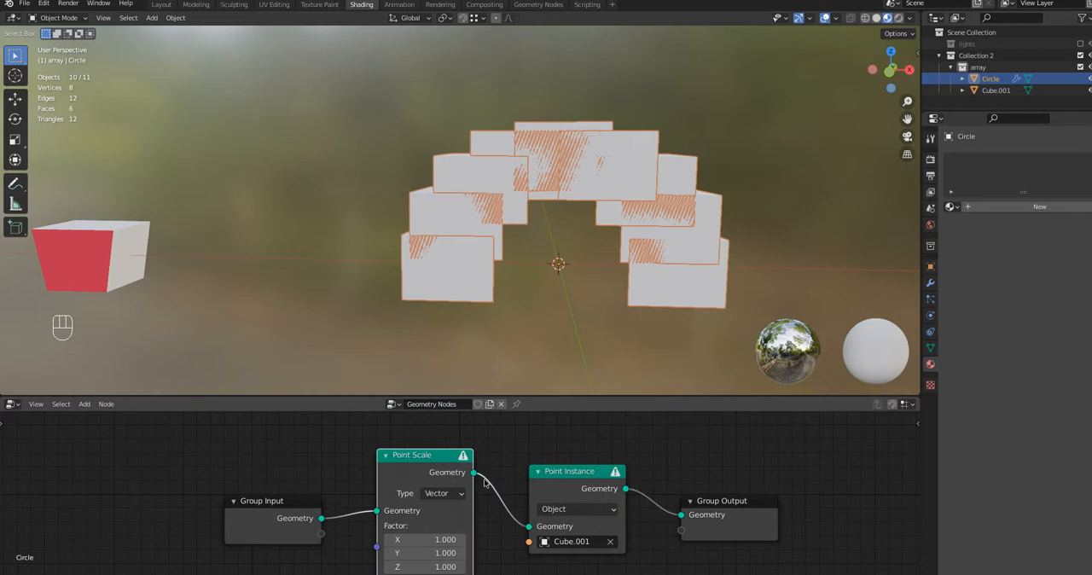
pyautogui.click(412, 535)
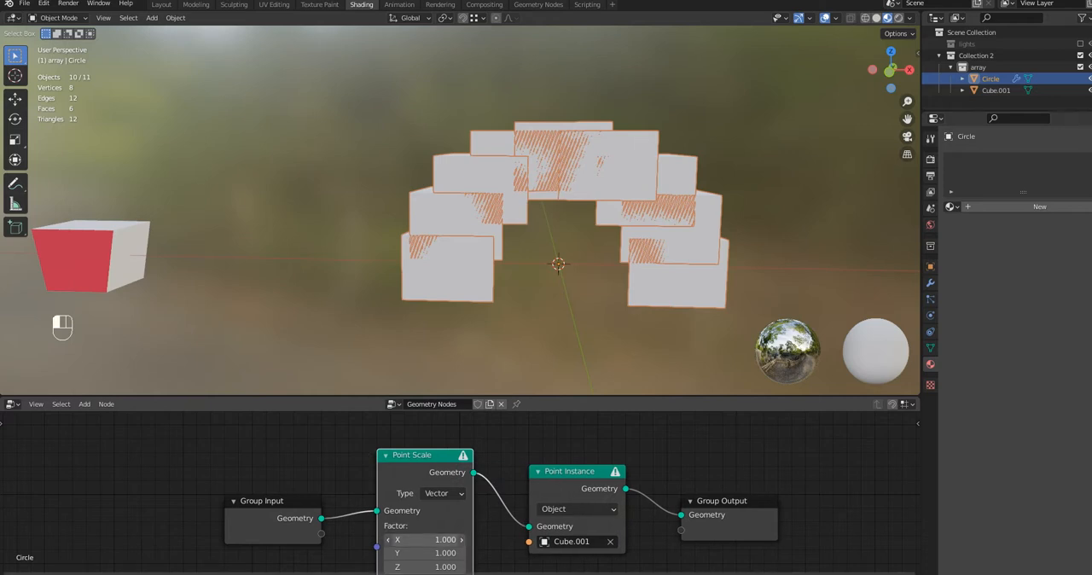
pyautogui.moveTo(412, 539)
pyautogui.mouseDown()
pyautogui.moveTo(465, 539)
pyautogui.moveTo(412, 539)
pyautogui.mouseUp()
pyautogui.click(412, 553)
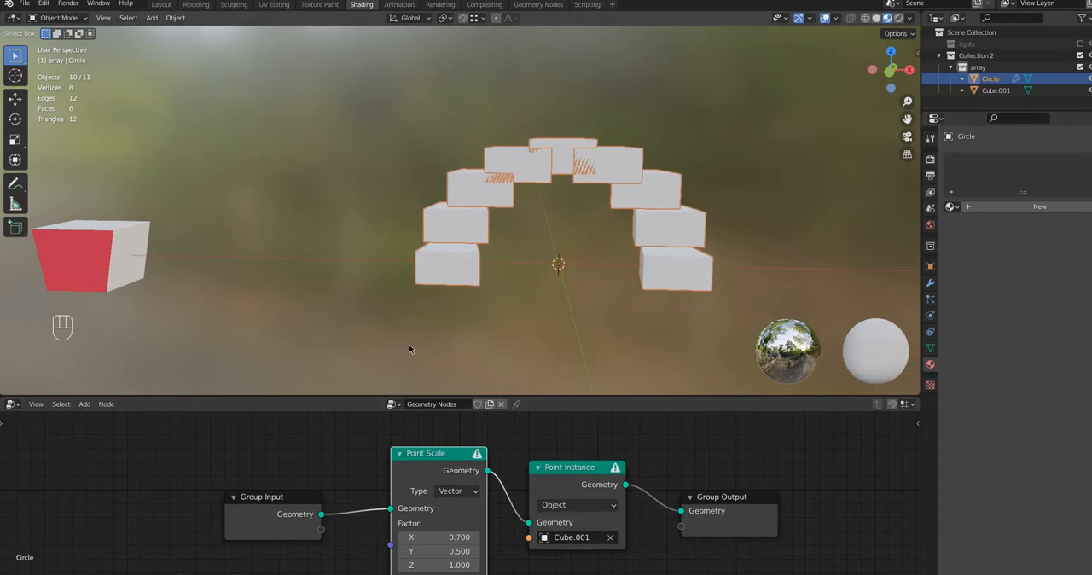
# Insert an Align Rotation to Vector node between Group Input and Point Scale, with Z as the alignment axis
pyautogui.click(86, 404)
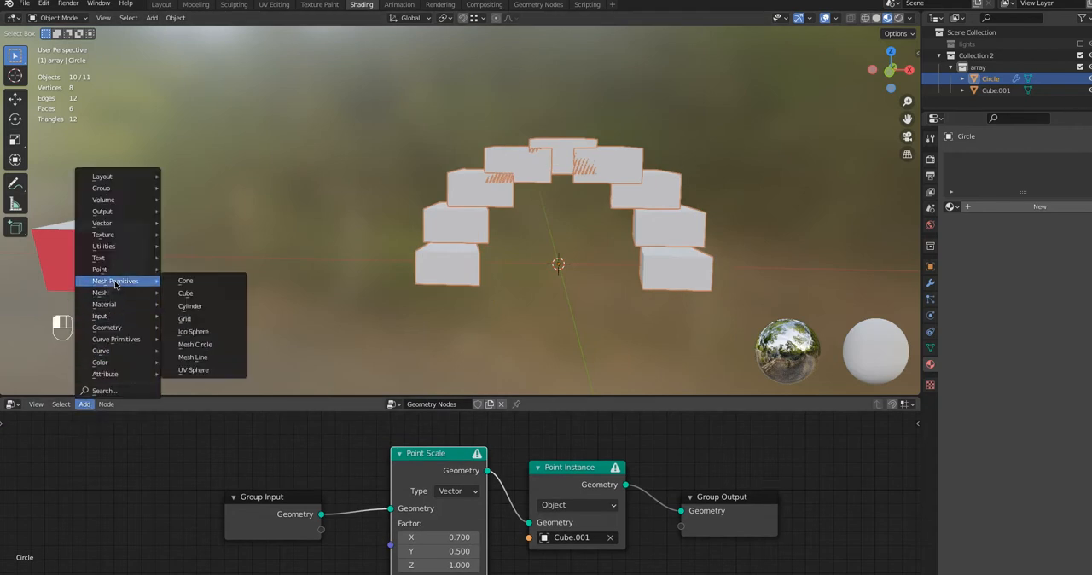
pyautogui.moveTo(125, 270)
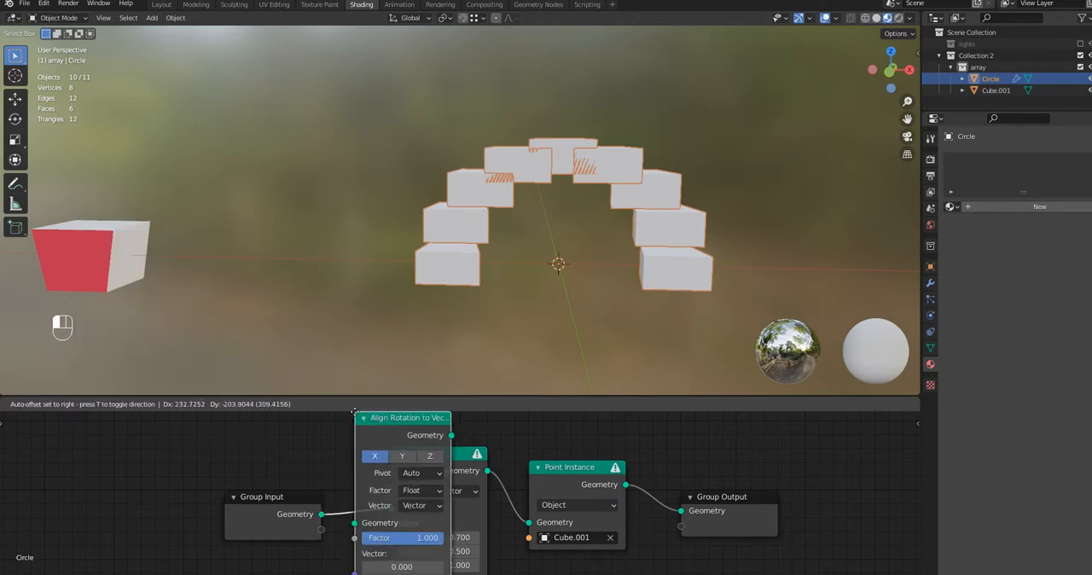
pyautogui.click(428, 467)
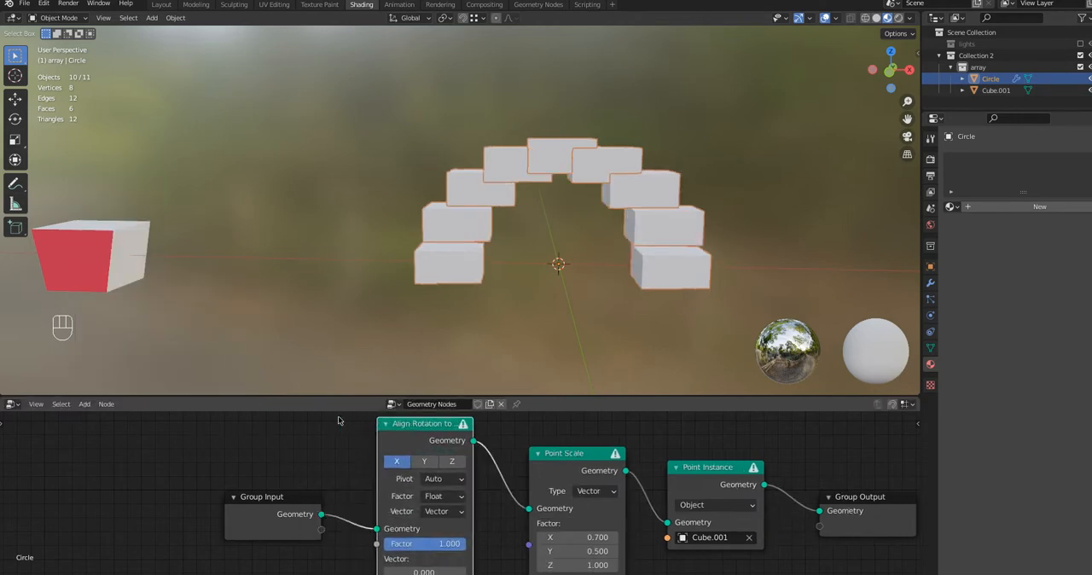
pyautogui.click(453, 461)
# Apply the rotation and scale of the Circle object
pyautogui.moveTo(580, 264); pyautogui.dragTo(539, 217, button='middle')
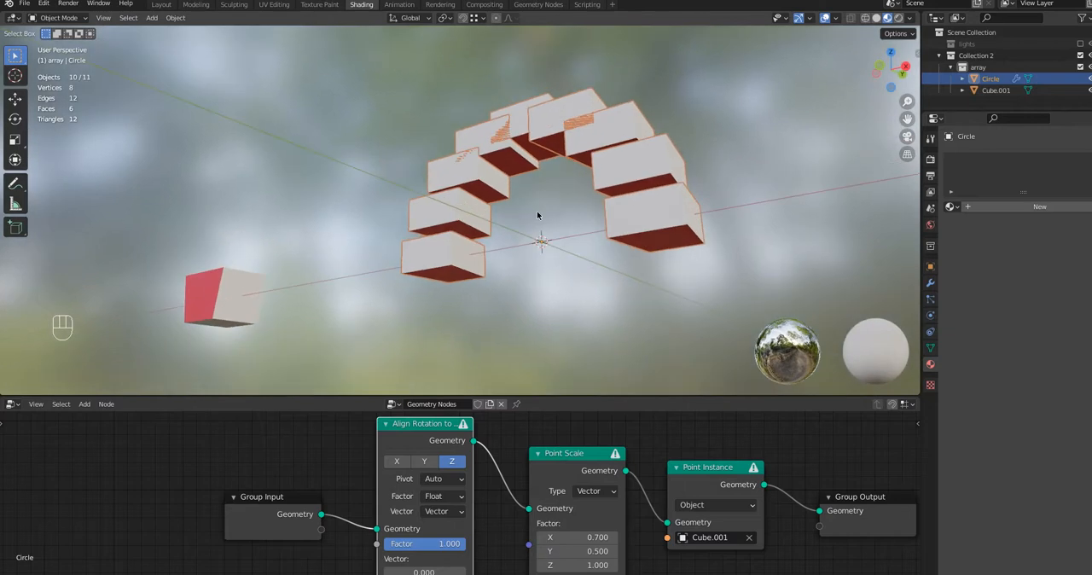
pyautogui.click(974, 80)
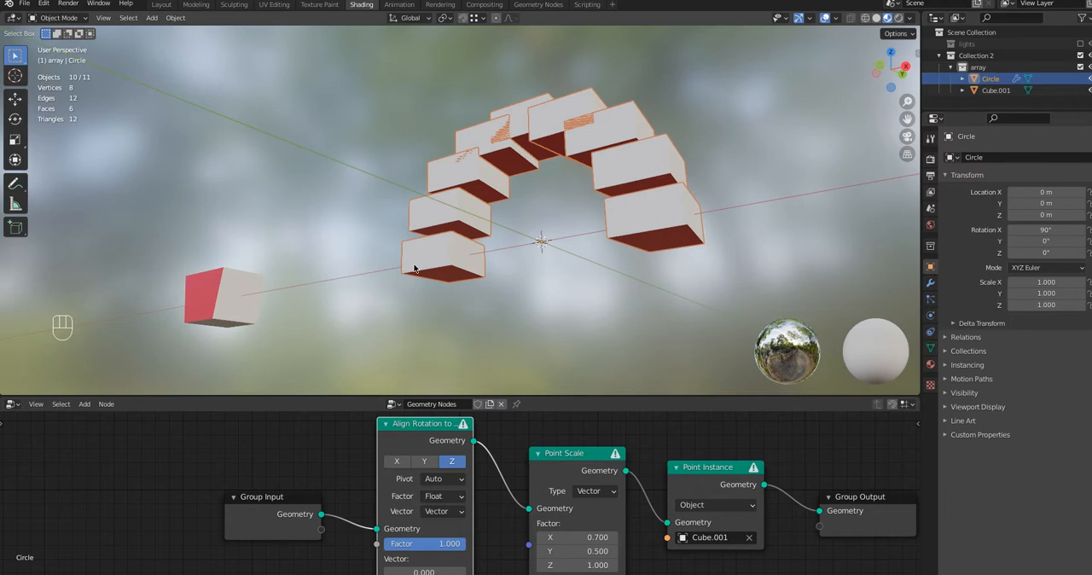
pyautogui.press('ctrl')
pyautogui.hotkey('ctrl', 'a')
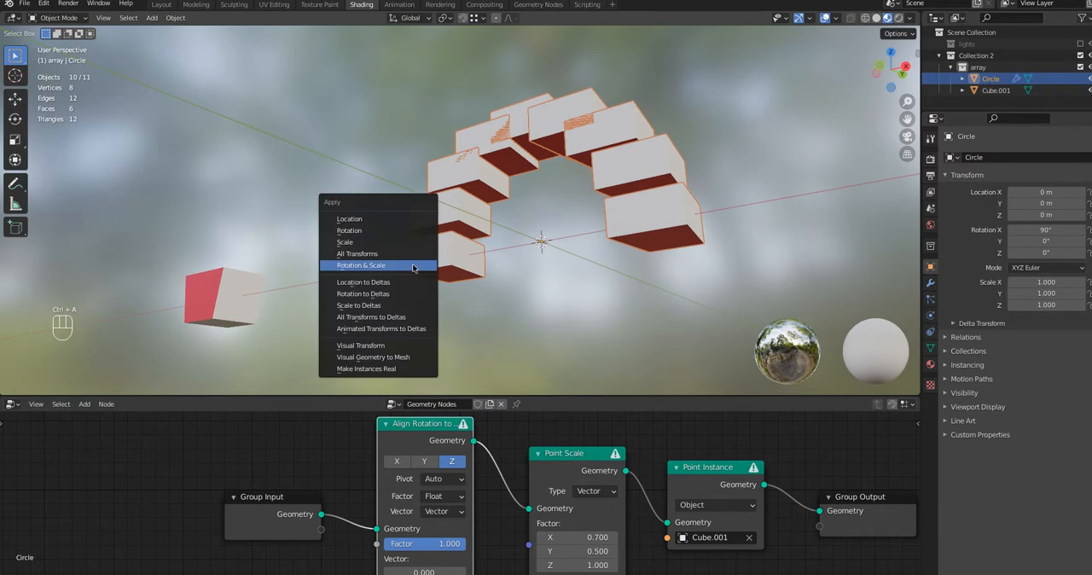
pyautogui.click(412, 267)
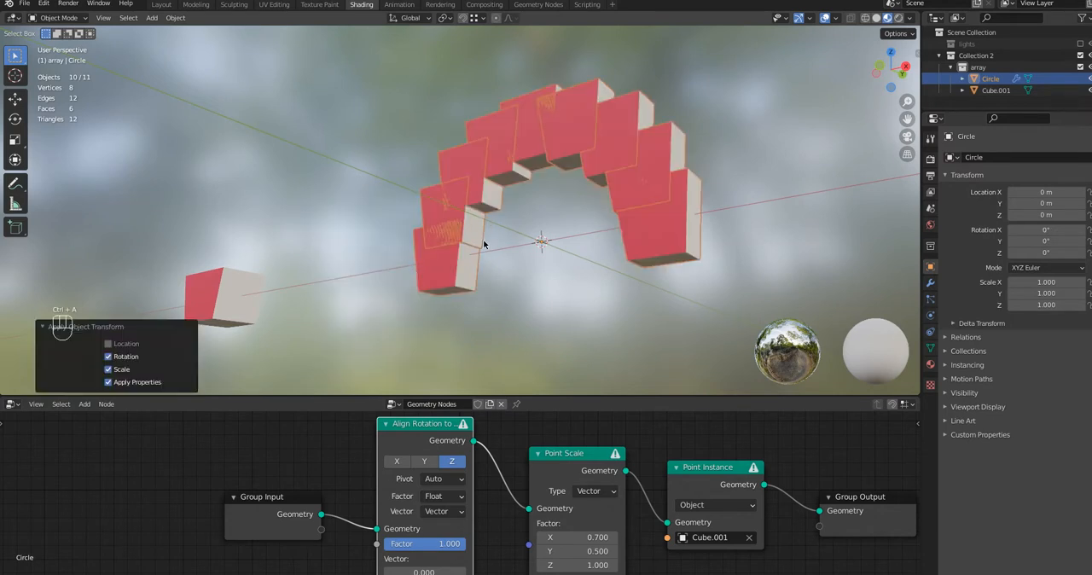
# Switch the Align Rotation to Vector node's vector input to Attribute and choose the position attribute
pyautogui.moveTo(489, 245); pyautogui.dragTo(540, 263, button='middle')
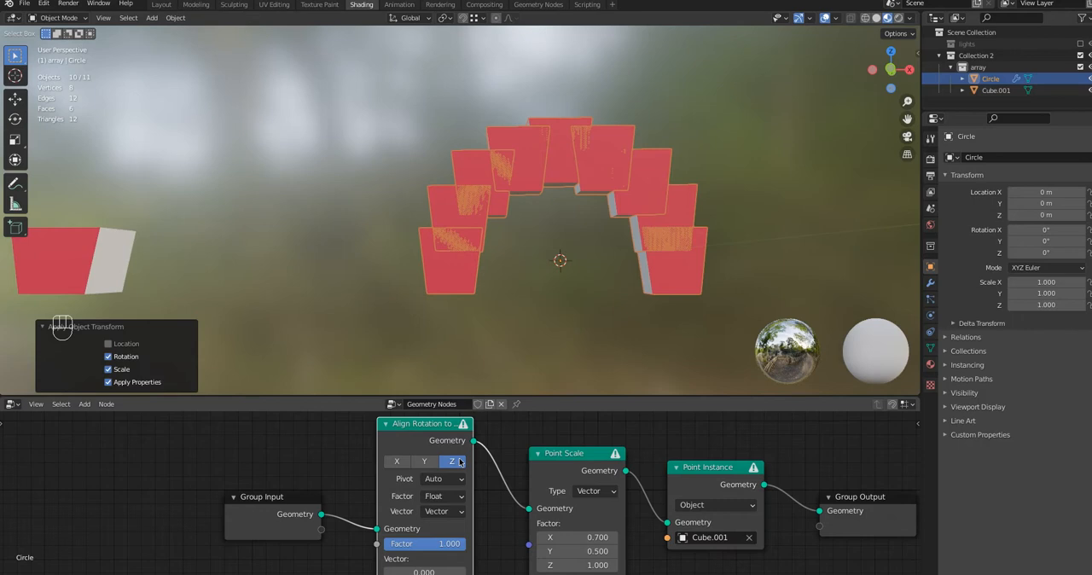
pyautogui.scroll(-3, 483, 502)
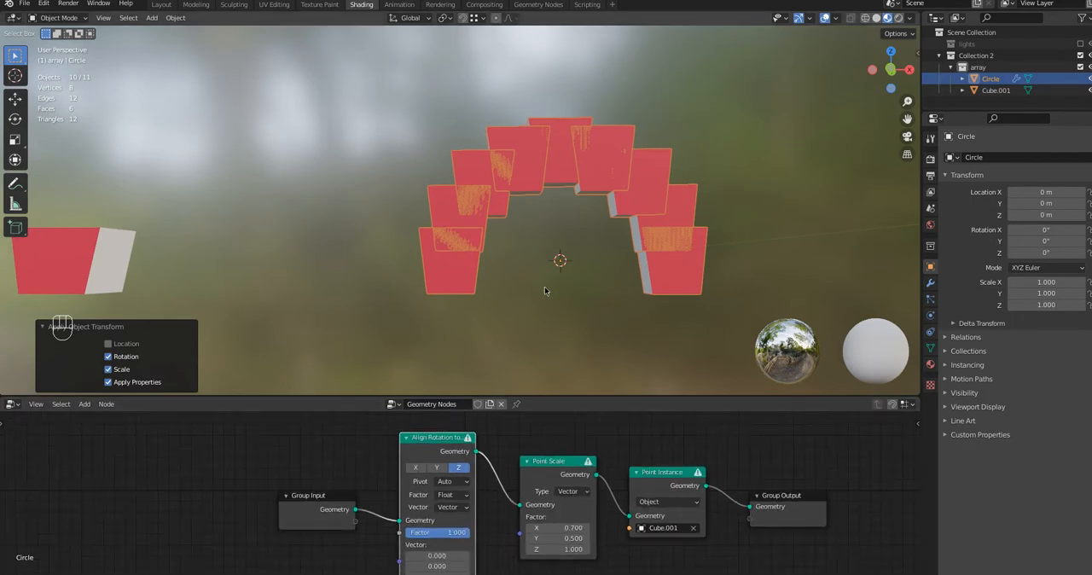
pyautogui.moveTo(544, 287); pyautogui.dragTo(508, 297, button='middle')
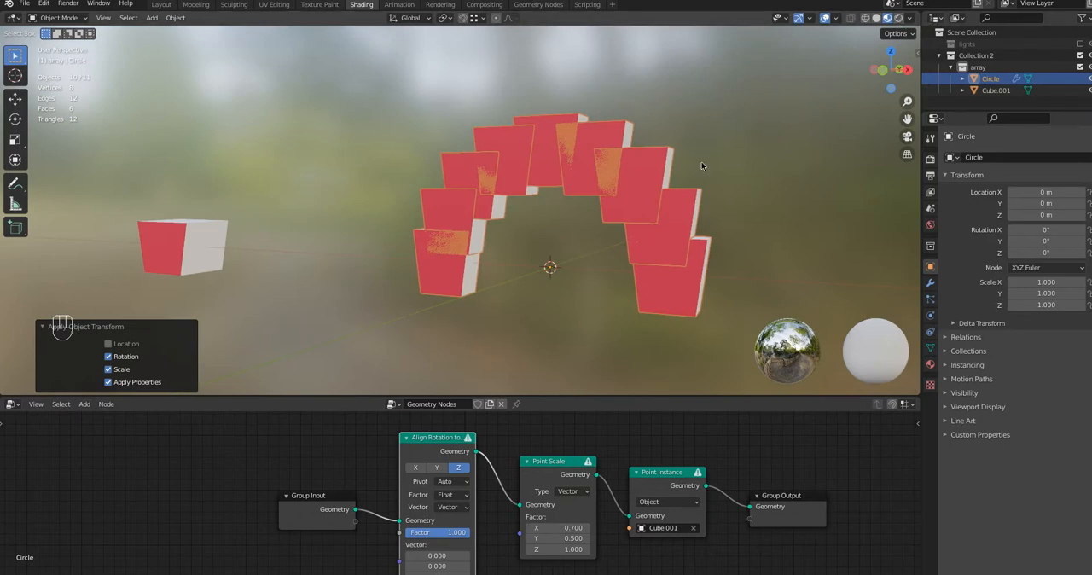
pyautogui.click(447, 506)
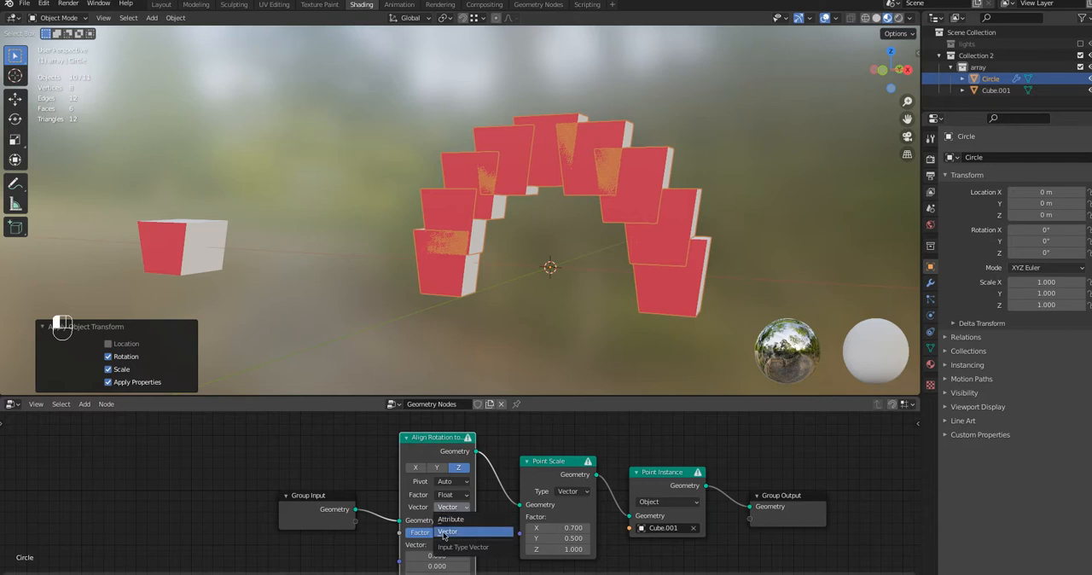
pyautogui.click(444, 521)
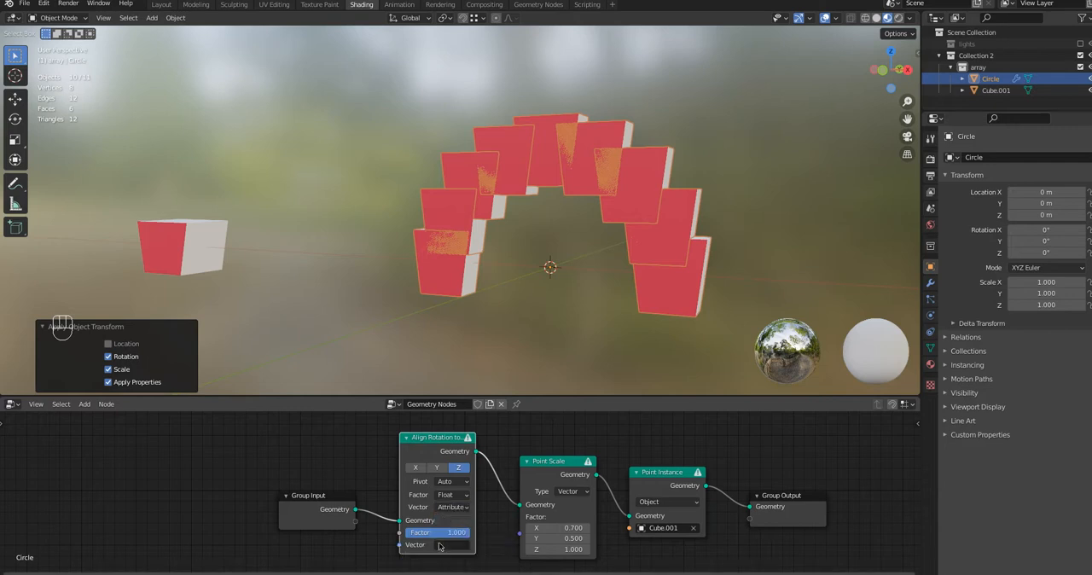
pyautogui.click(443, 545)
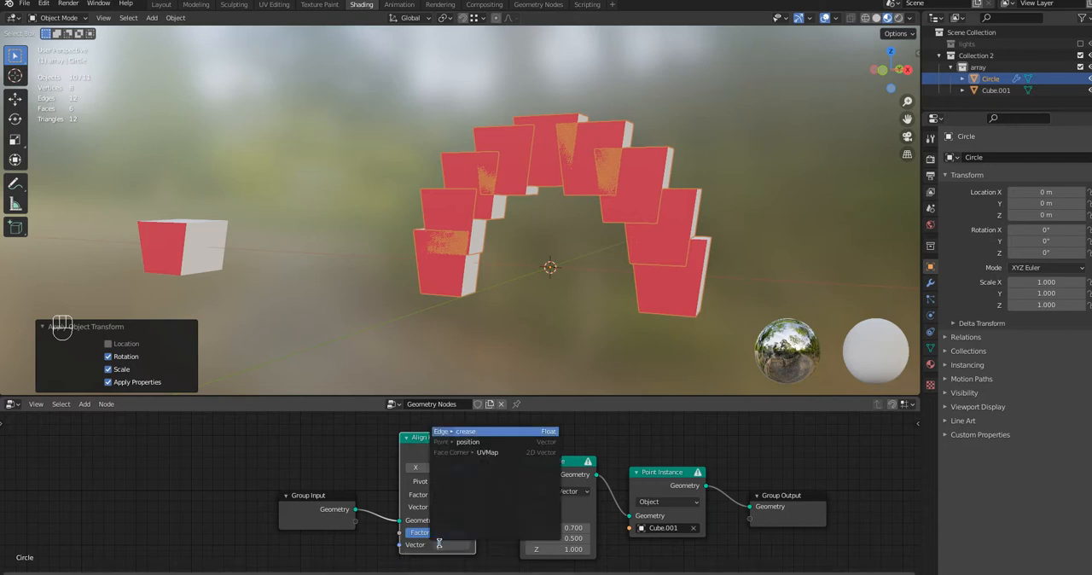
pyautogui.click(464, 442)
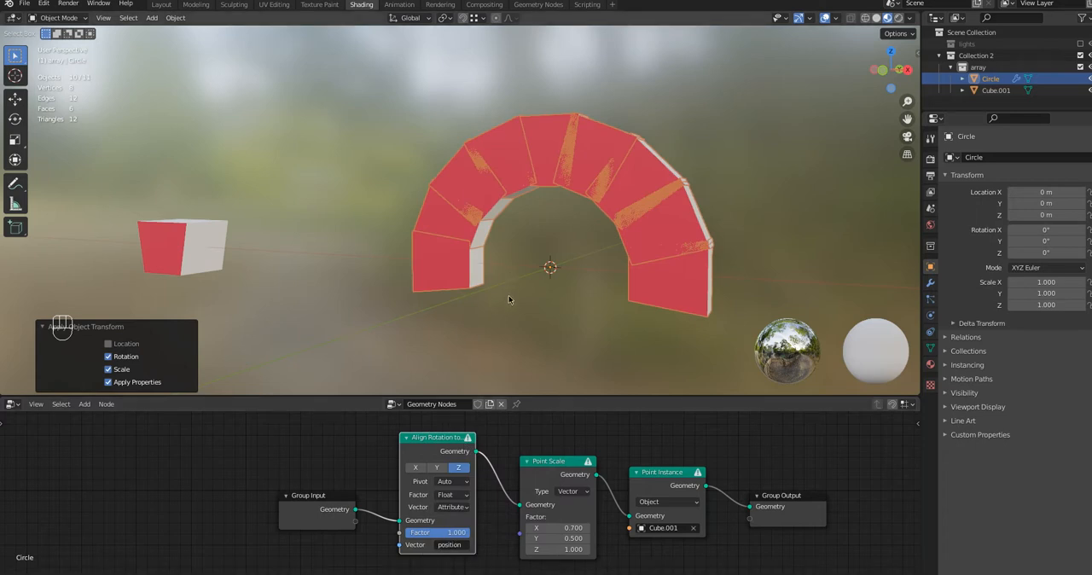
# Set the Point Scale factor to X 0.530 and Y 0.330 to leave gaps between the arch blocks
pyautogui.moveTo(561, 367); pyautogui.dragTo(595, 338, button='middle')
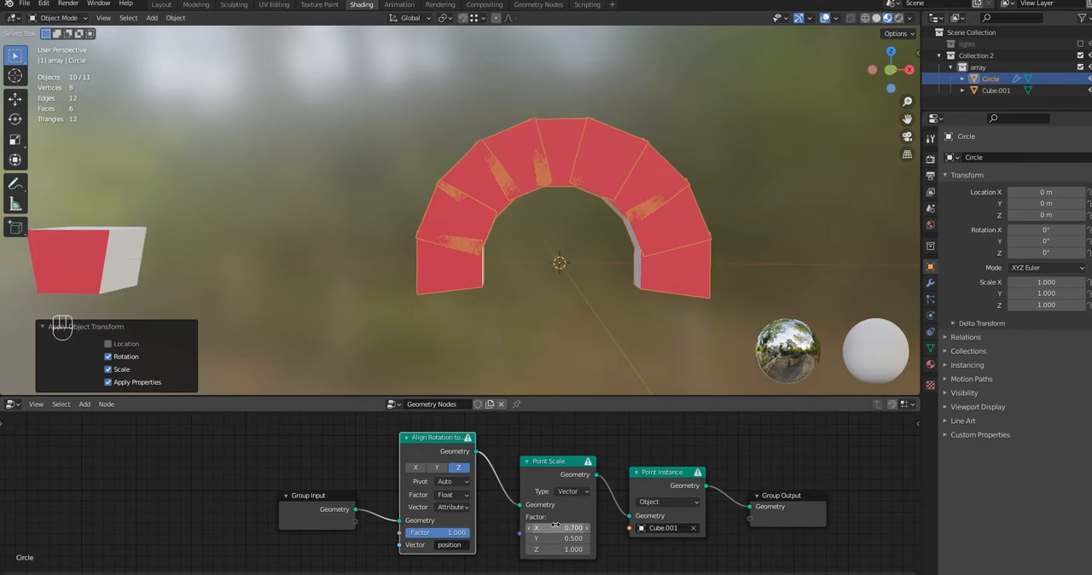
pyautogui.moveTo(552, 527)
pyautogui.mouseDown()
pyautogui.moveTo(563, 527)
pyautogui.moveTo(542, 528)
pyautogui.mouseUp()
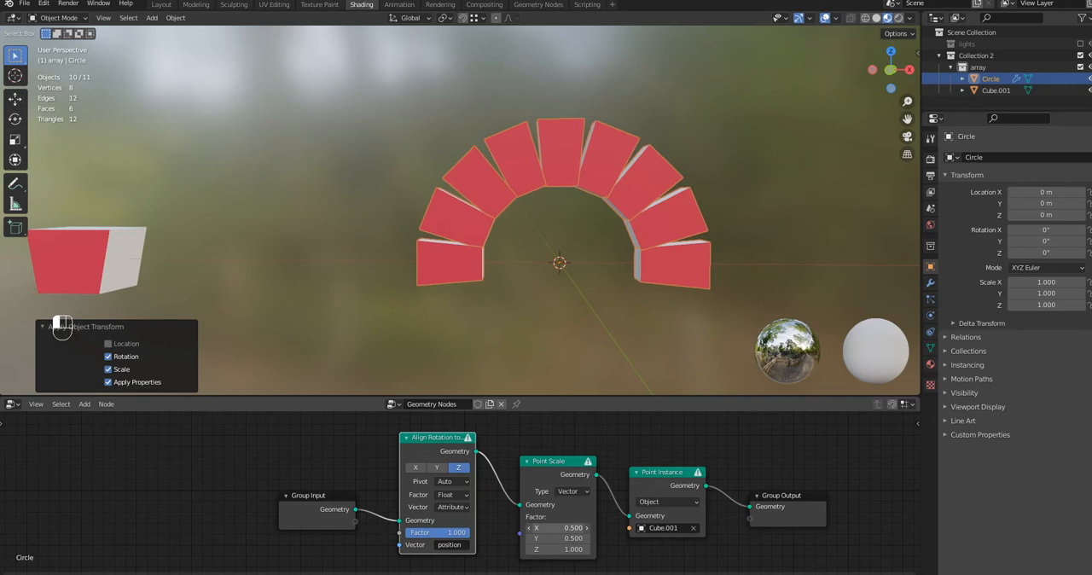
pyautogui.moveTo(542, 527)
pyautogui.mouseDown()
pyautogui.moveTo(554, 527)
pyautogui.moveTo(540, 538)
pyautogui.mouseUp()
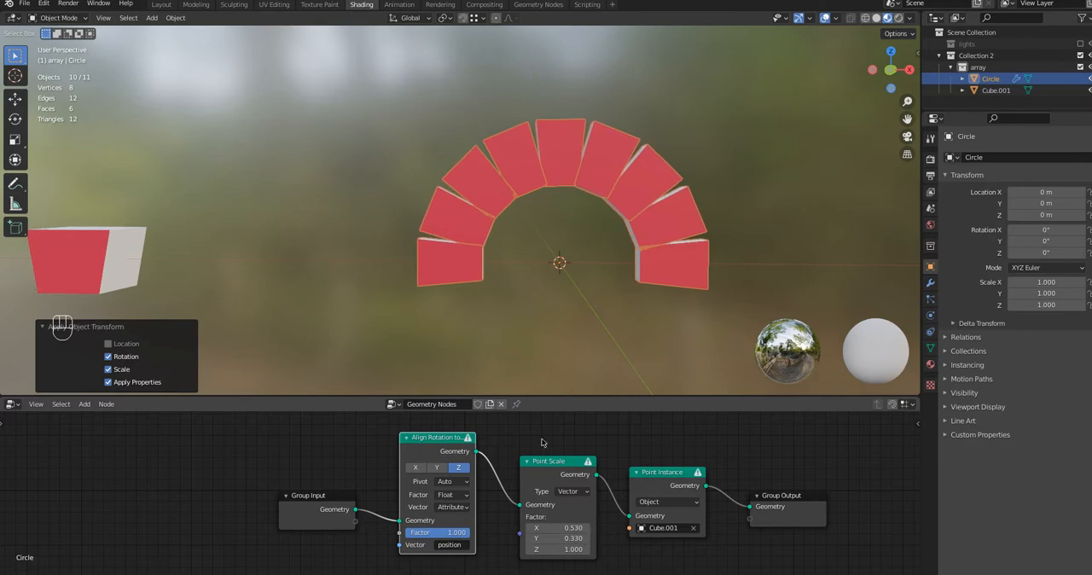
# Set the Point Scale factor to Y 0.450 and Z 0.800 for the arch blocks
pyautogui.moveTo(541, 355); pyautogui.dragTo(640, 345, button='middle')
pyautogui.moveTo(548, 538)
pyautogui.keyDown('shift'); pyautogui.mouseDown()
pyautogui.moveTo(558, 538)
pyautogui.moveTo(538, 547)
pyautogui.mouseUp(); pyautogui.keyUp('shift')
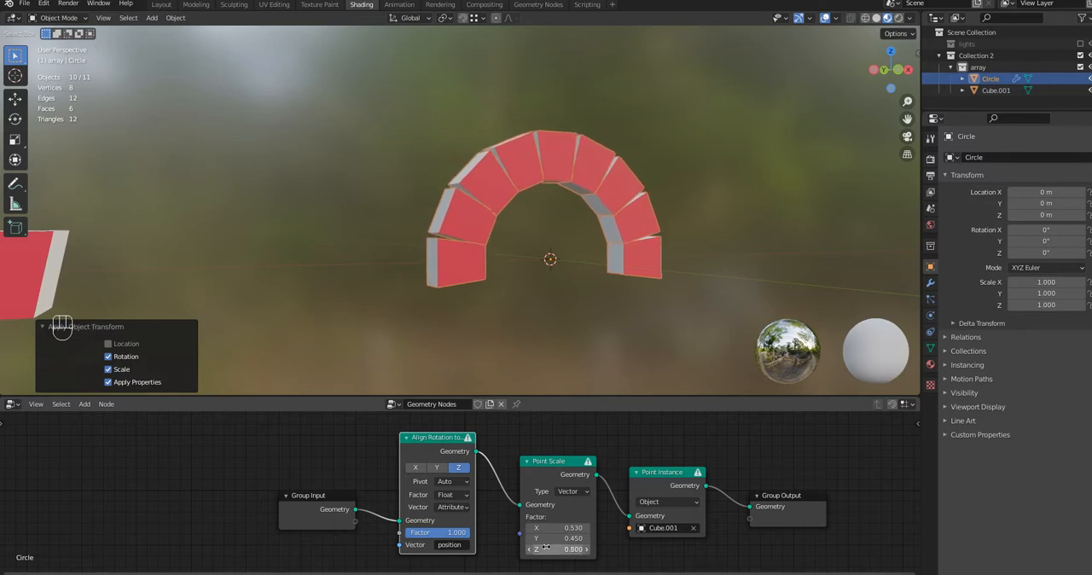
pyautogui.moveTo(476, 296); pyautogui.dragTo(429, 302, button='middle')
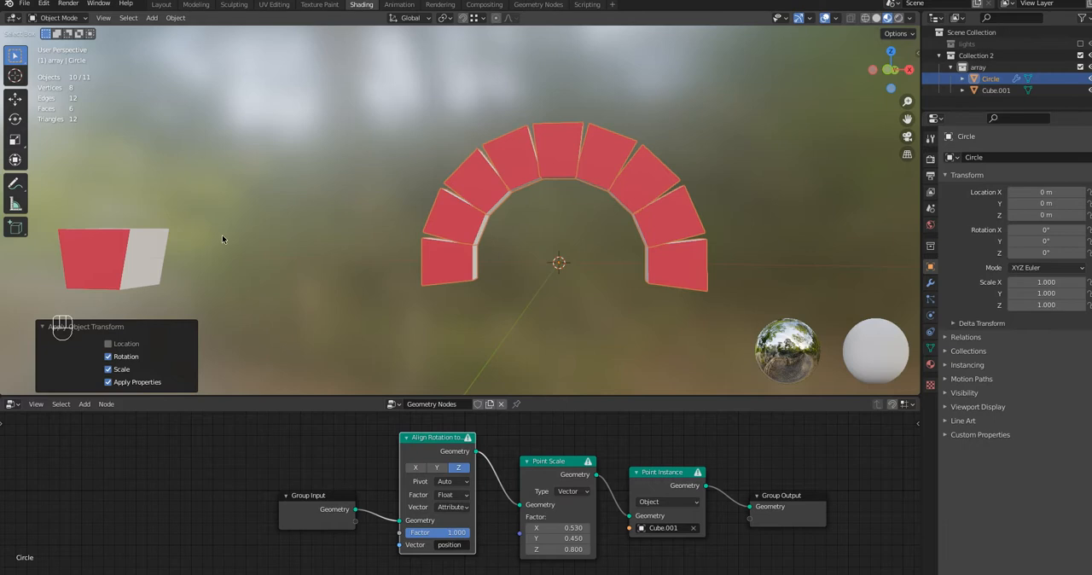
pyautogui.moveTo(222, 237); pyautogui.dragTo(216, 234, button='middle')
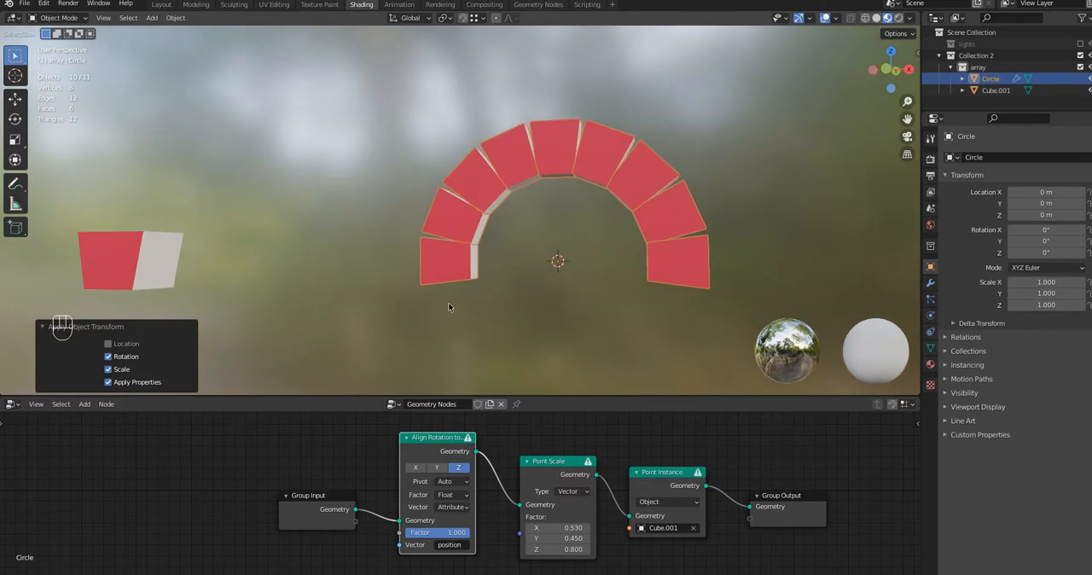
# Add a Bevel modifier to the source block Cube.001 with 2 segments and an amount of 0.49 m
pyautogui.click(135, 254)
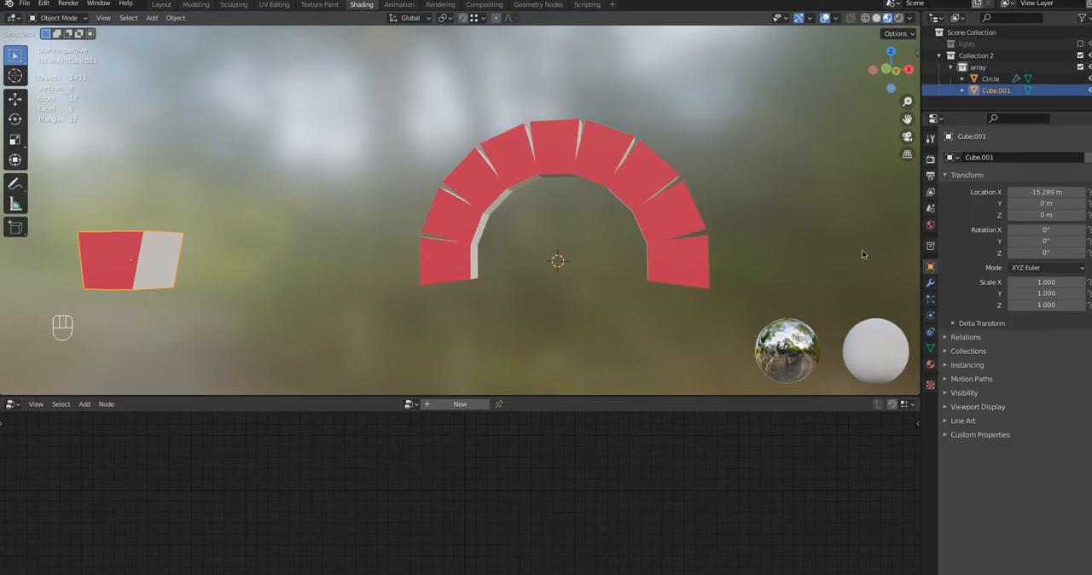
pyautogui.click(931, 284)
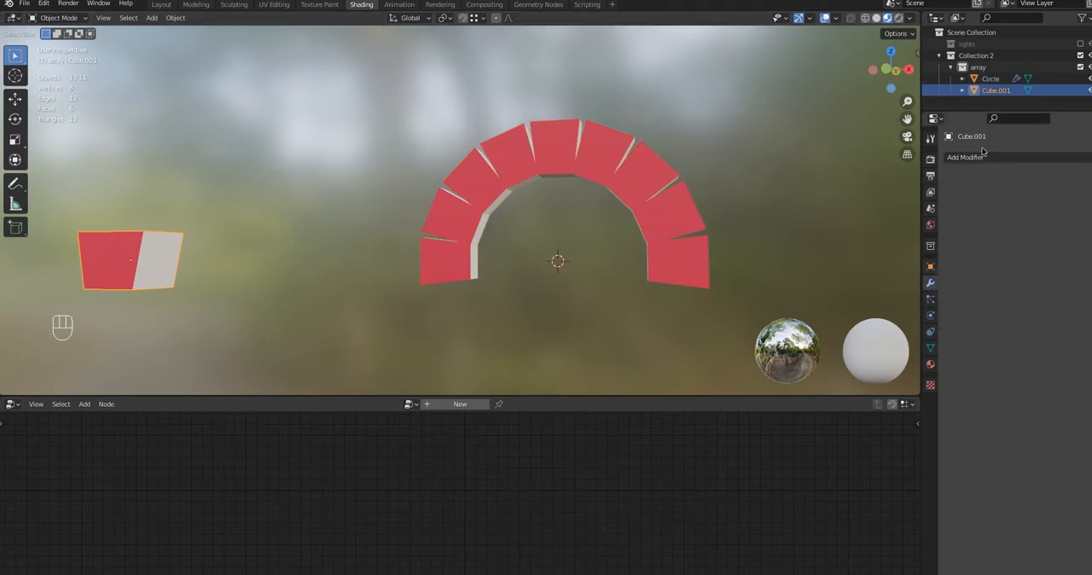
pyautogui.click(968, 159)
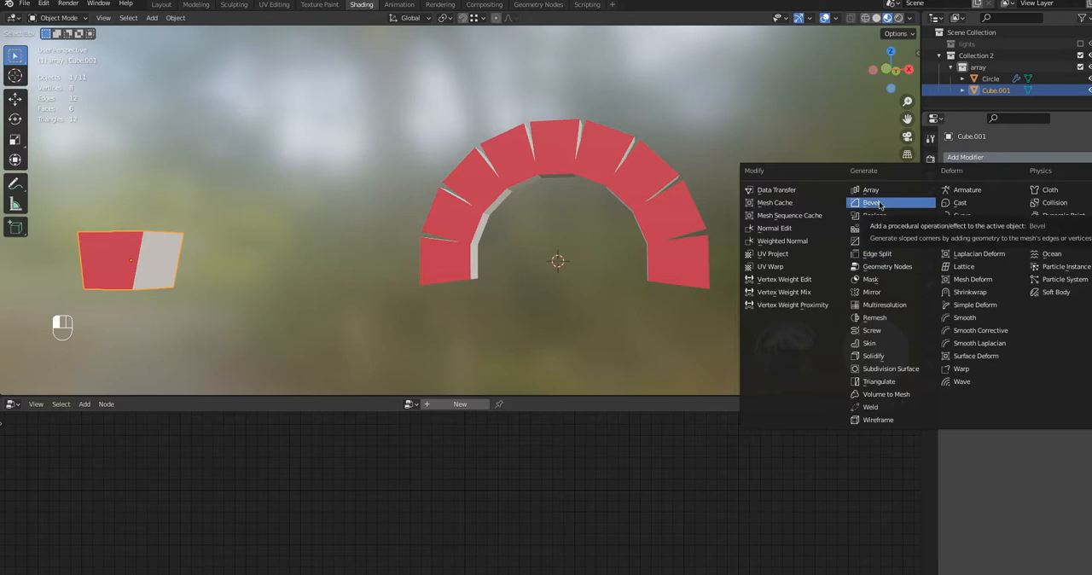
pyautogui.click(878, 203)
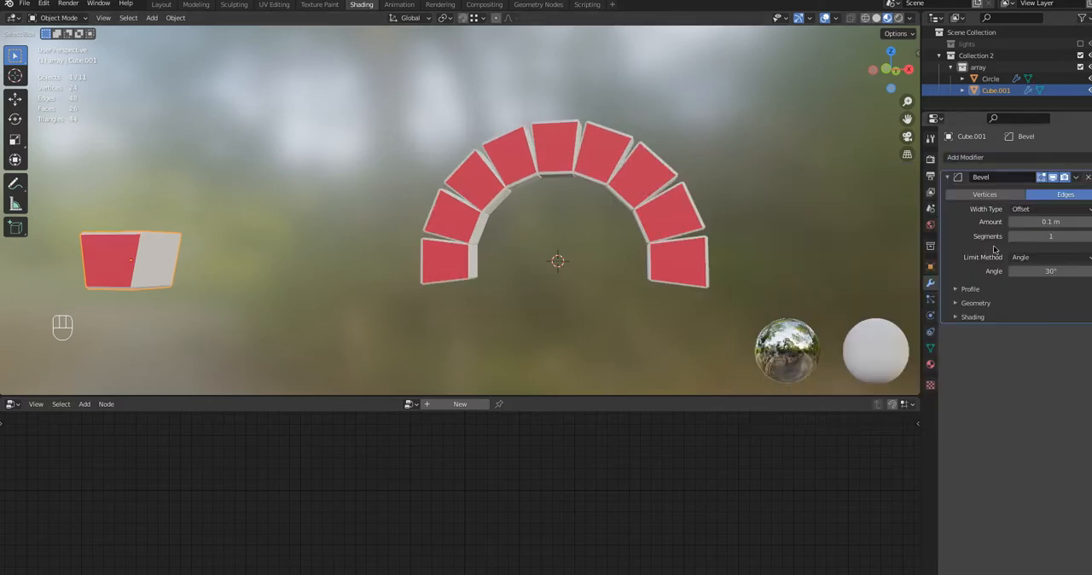
pyautogui.click(1088, 236)
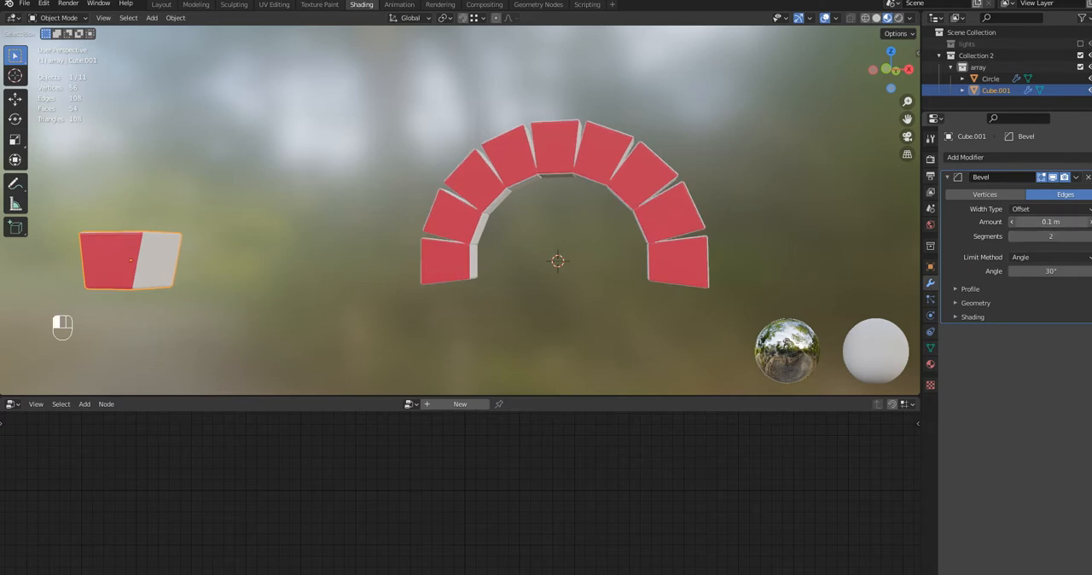
pyautogui.moveTo(1051, 221)
pyautogui.mouseDown()
pyautogui.moveTo(1090, 222)
pyautogui.moveTo(1059, 222)
pyautogui.mouseUp()
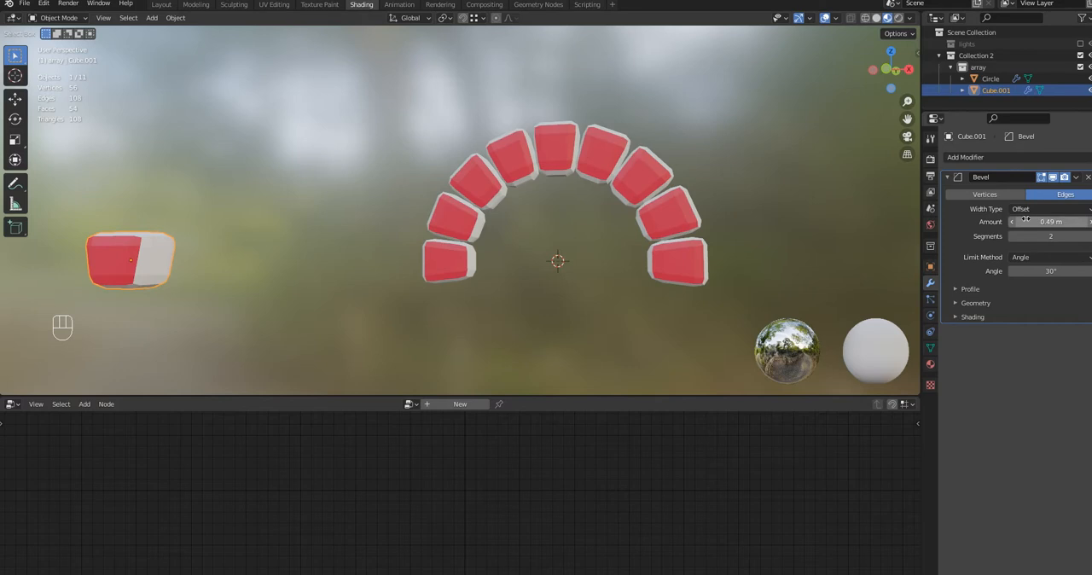
pyautogui.moveTo(611, 297); pyautogui.dragTo(550, 263, button='middle')
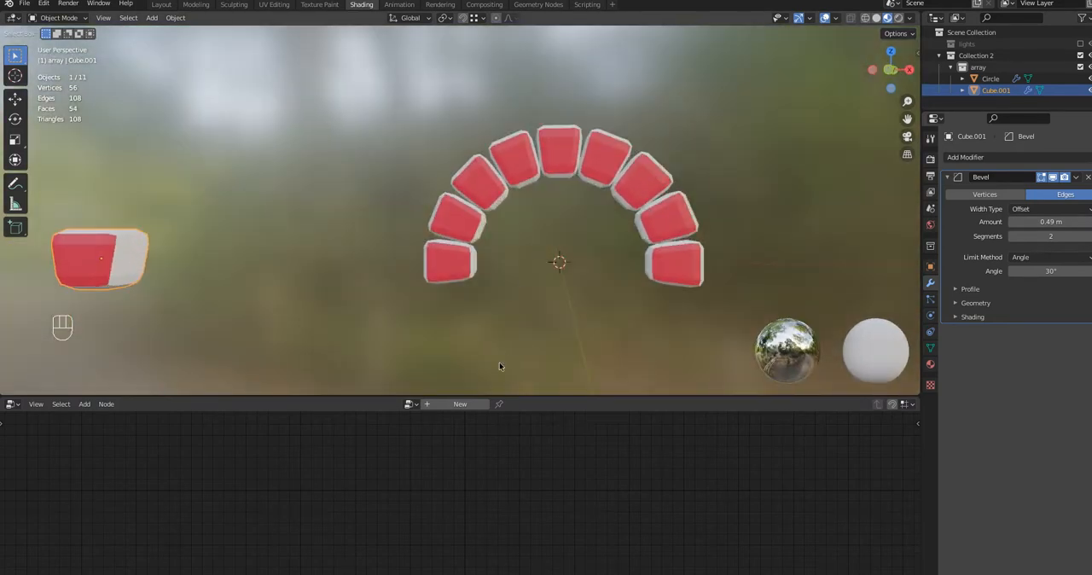
# Try moving the arch's origin -1.272 m along Y with transforms limited to origins only
pyautogui.click(485, 191)
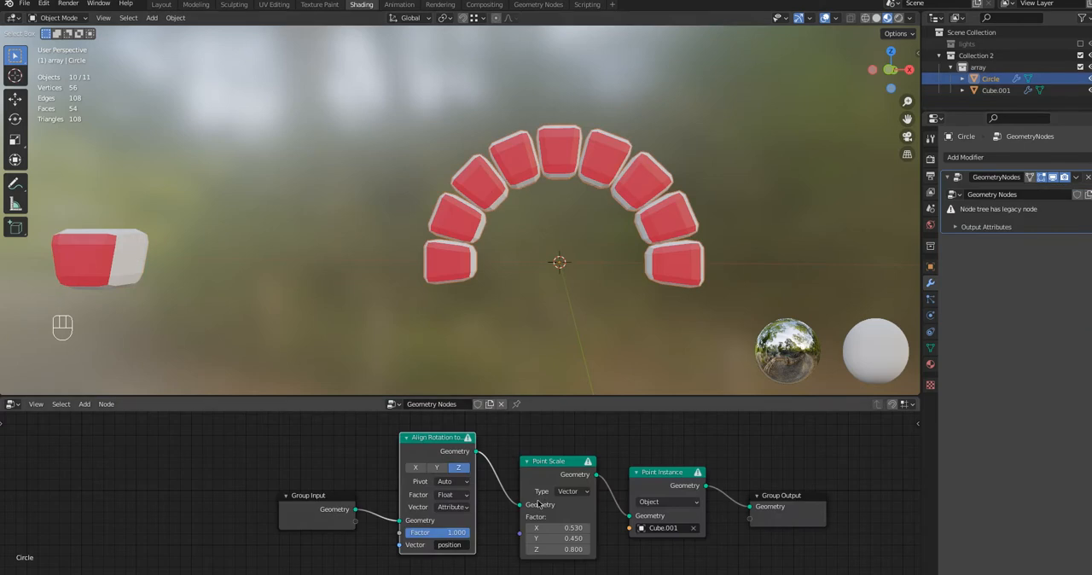
pyautogui.click(909, 18)
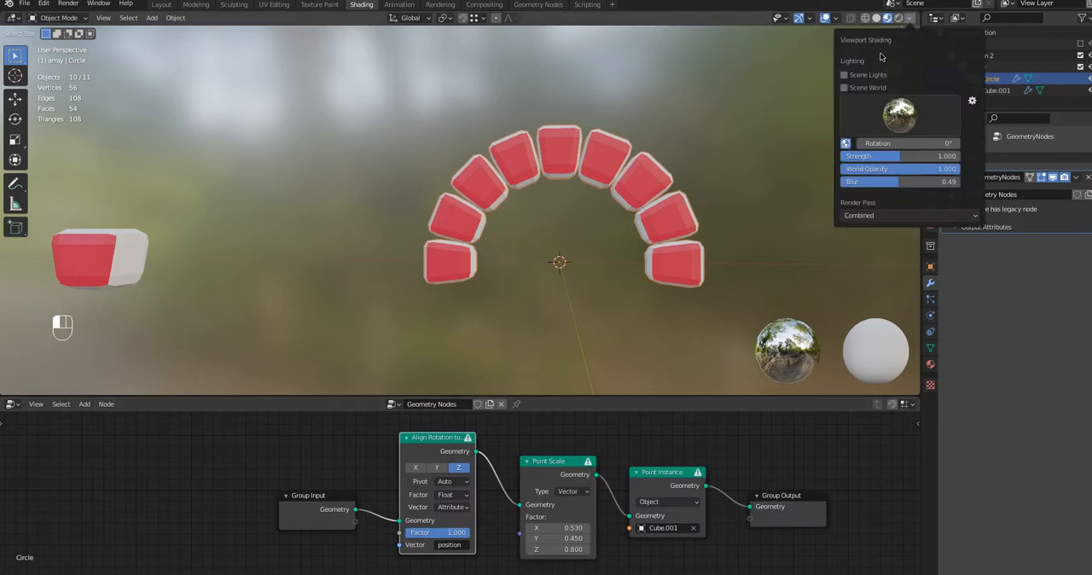
pyautogui.click(909, 18)
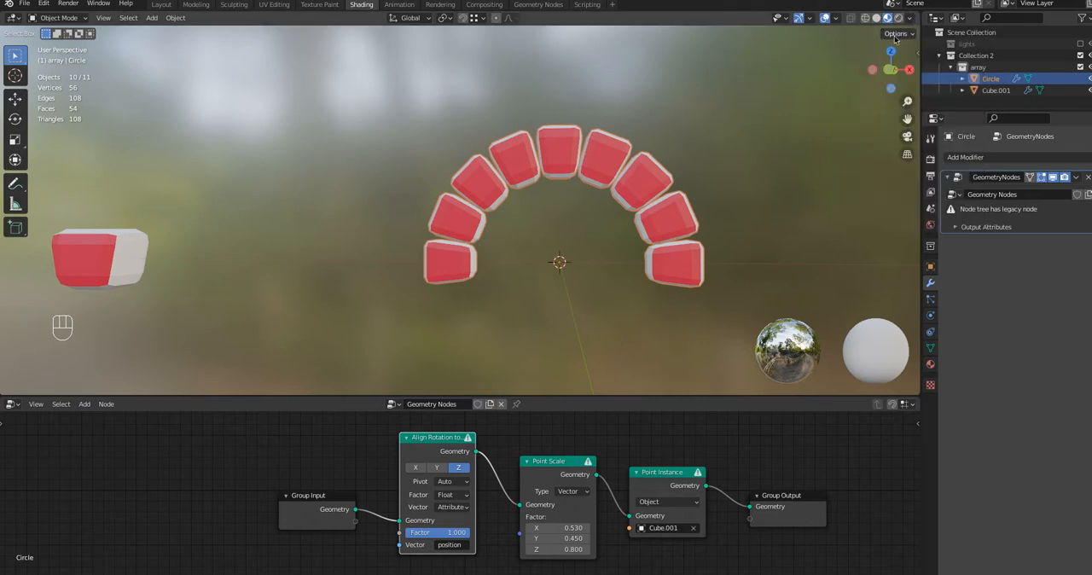
pyautogui.click(894, 35)
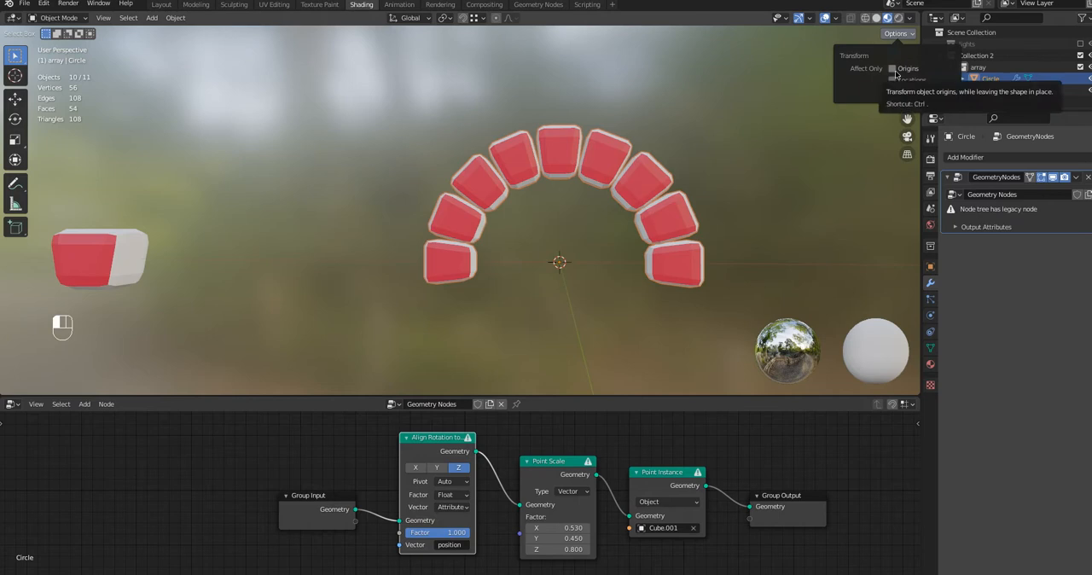
pyautogui.click(893, 69)
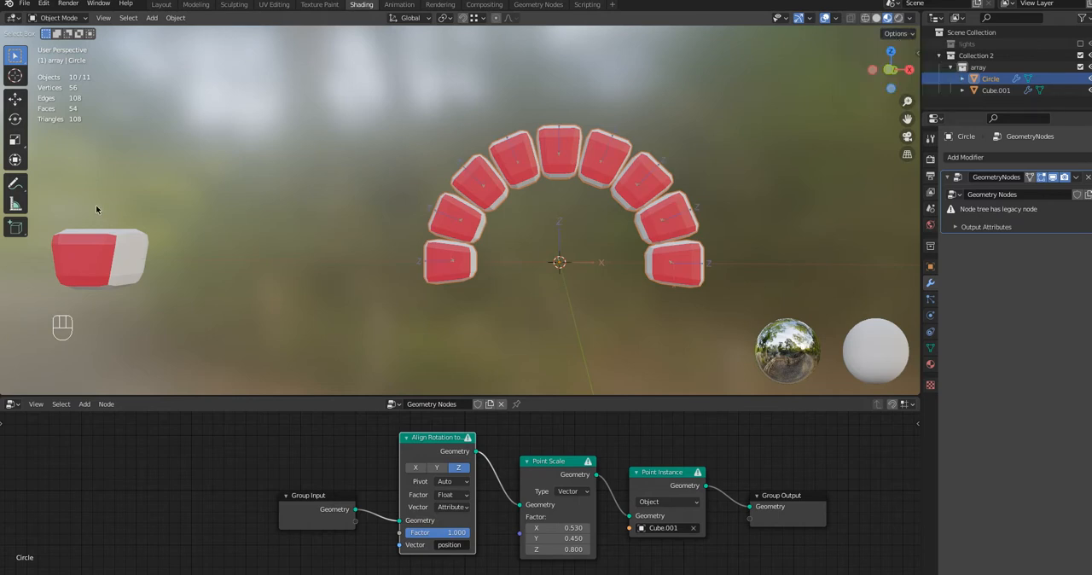
pyautogui.click(15, 100)
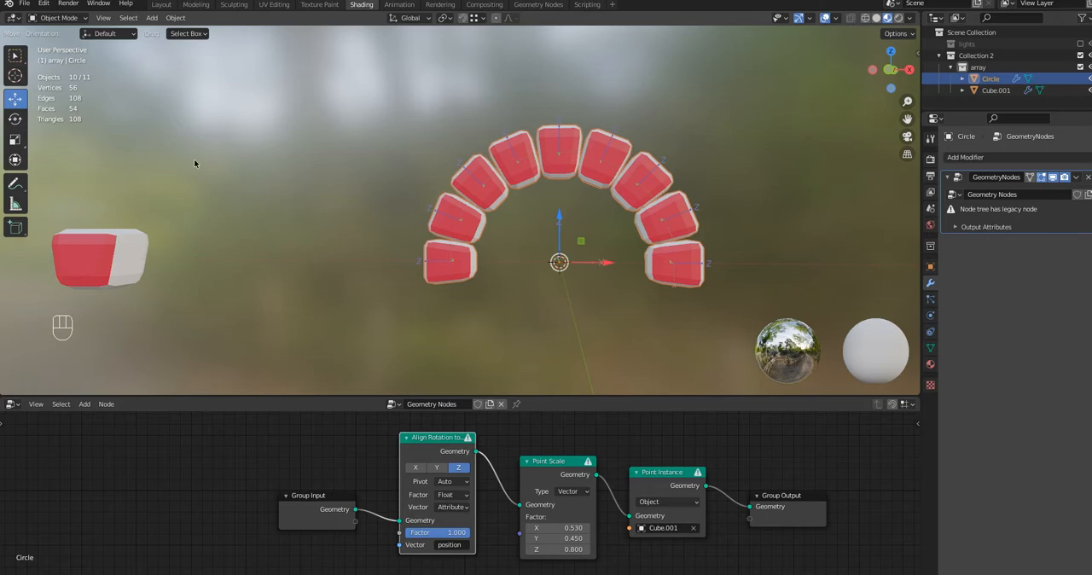
pyautogui.moveTo(470, 278); pyautogui.dragTo(436, 292, button='middle')
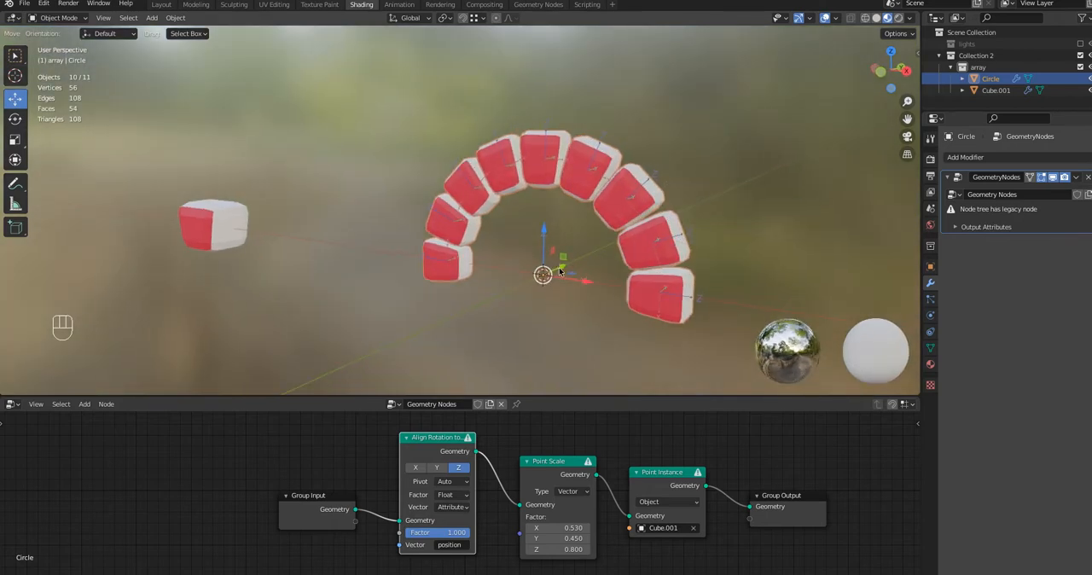
pyautogui.moveTo(560, 271)
pyautogui.mouseDown()
pyautogui.moveTo(544, 276)
pyautogui.moveTo(563, 262)
pyautogui.moveTo(541, 280)
pyautogui.mouseUp()
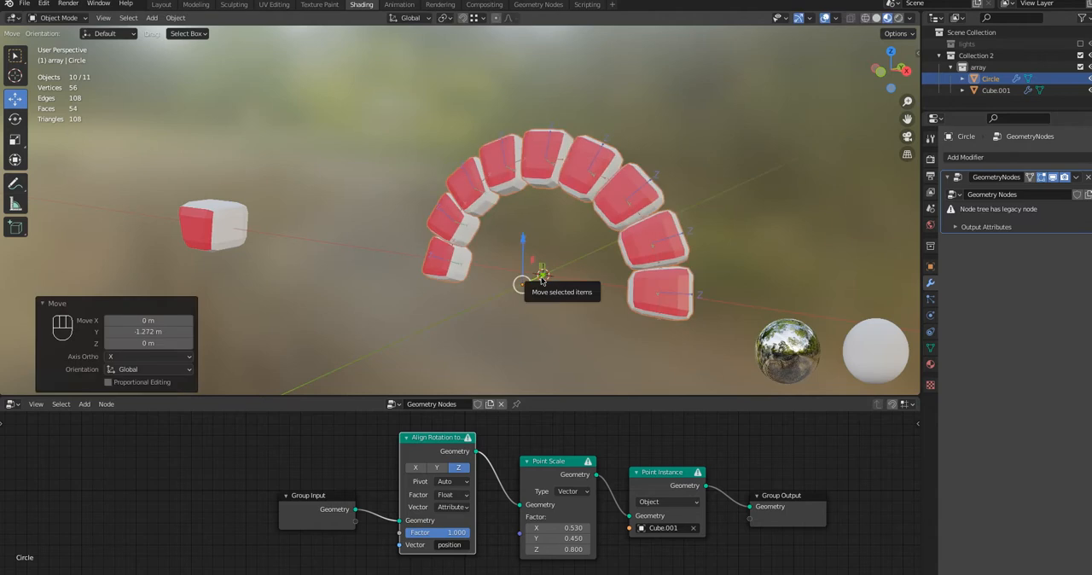
# Undo the origin move and turn off the Affect Only Origins option
pyautogui.press('ctrl')
pyautogui.hotkey('ctrl', 'z')
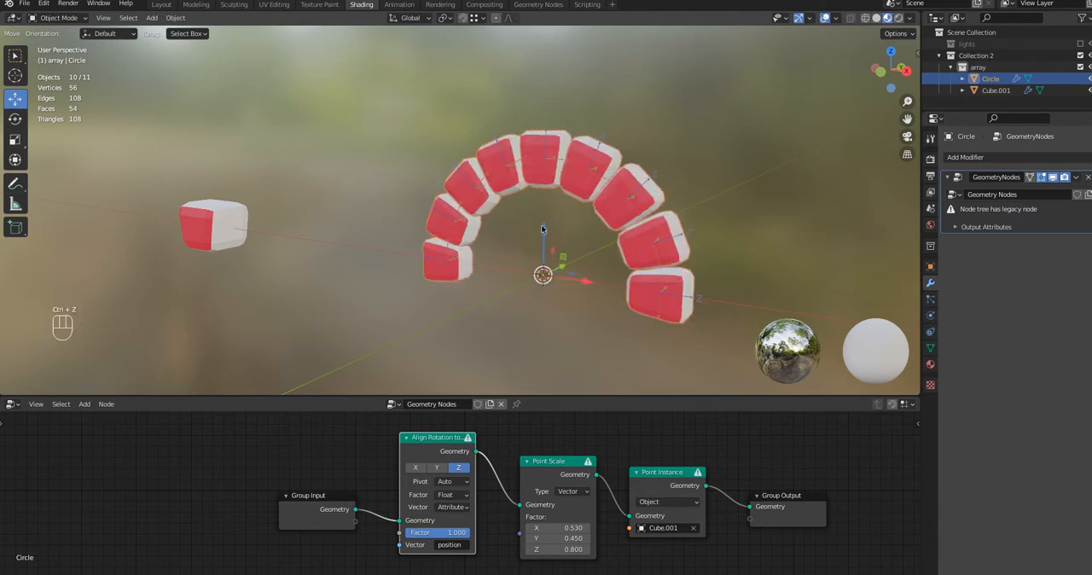
pyautogui.click(900, 34)
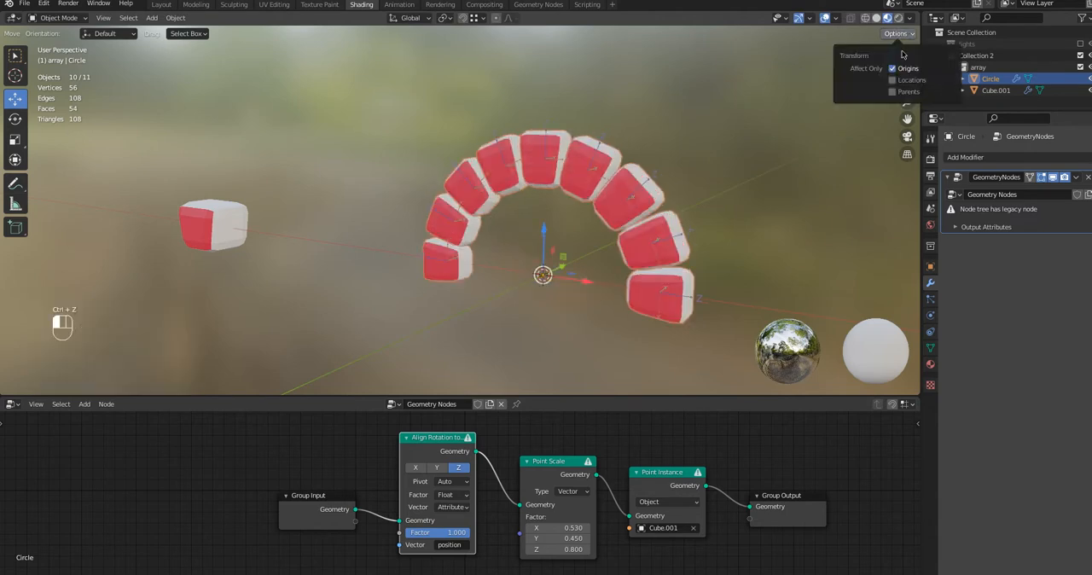
pyautogui.click(894, 70)
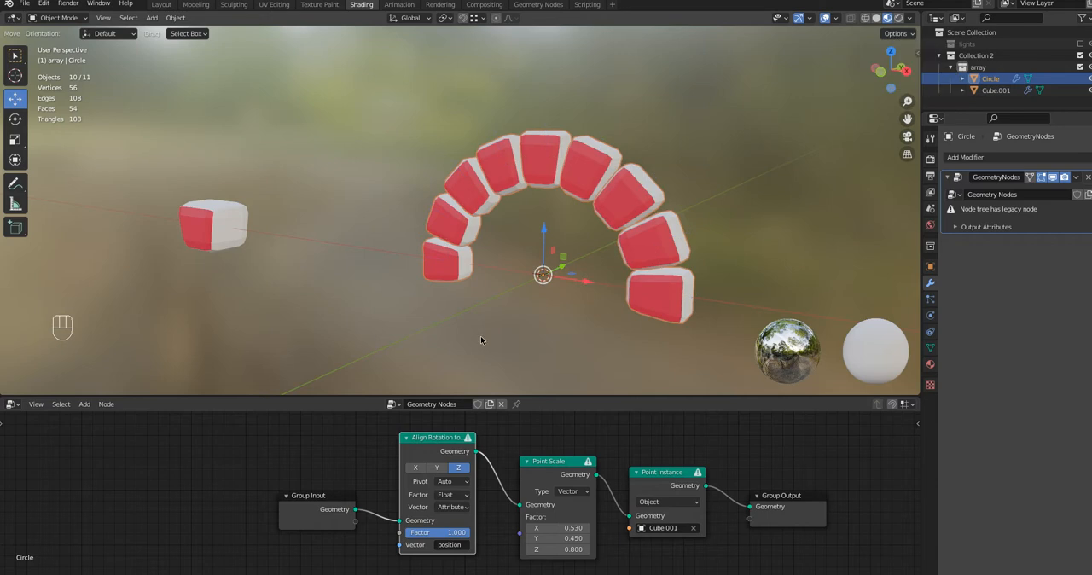
# Place the 3D cursor on the arch's lower-left end block and add a cube there
pyautogui.moveTo(480, 336); pyautogui.dragTo(511, 323, button='middle')
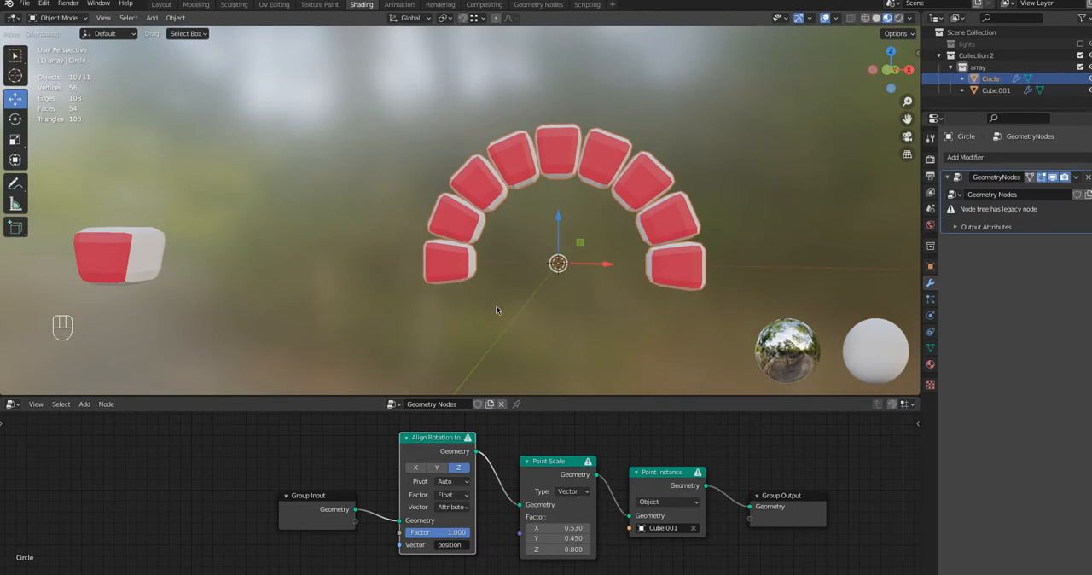
pyautogui.moveTo(496, 305); pyautogui.dragTo(446, 267, button='middle')
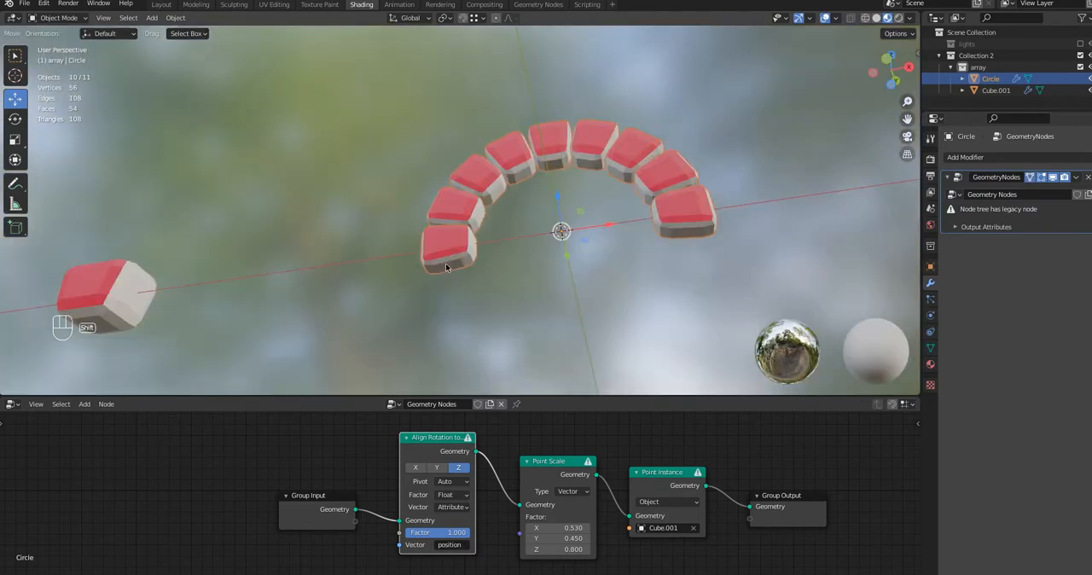
pyautogui.keyDown('shift'); pyautogui.rightClick(445, 263); pyautogui.keyUp('shift')
pyautogui.scroll(-2, 456, 302)
pyautogui.hotkey('shift', 'a')
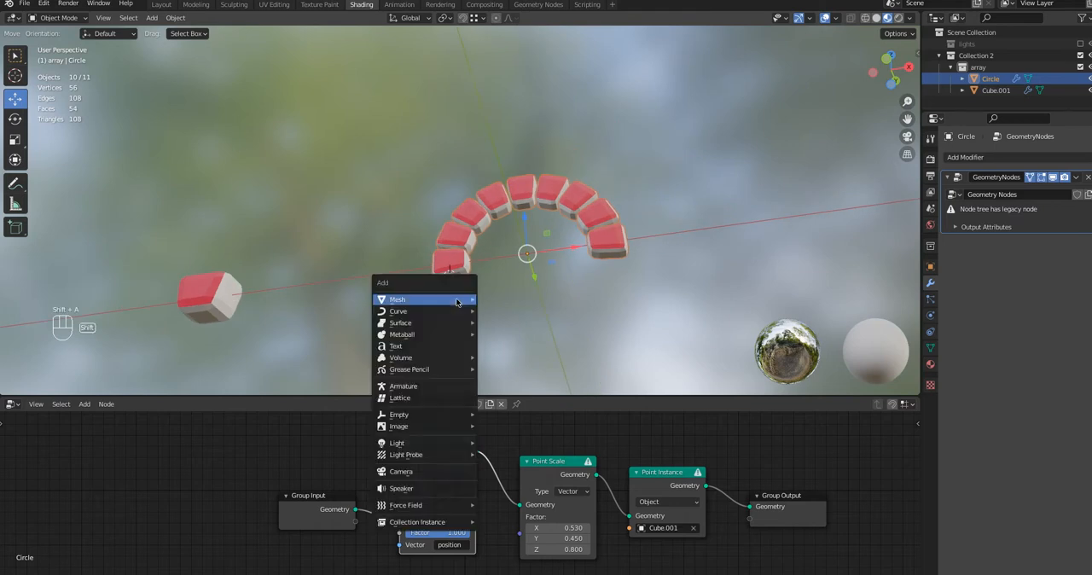
pyautogui.moveTo(458, 301)
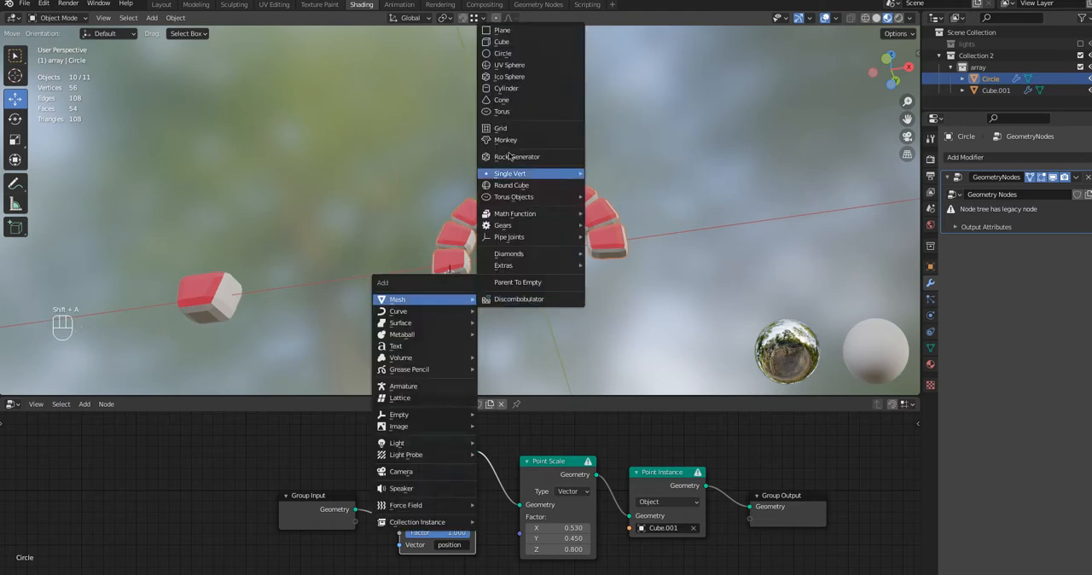
pyautogui.click(501, 42)
pyautogui.scroll(-3, 532, 294)
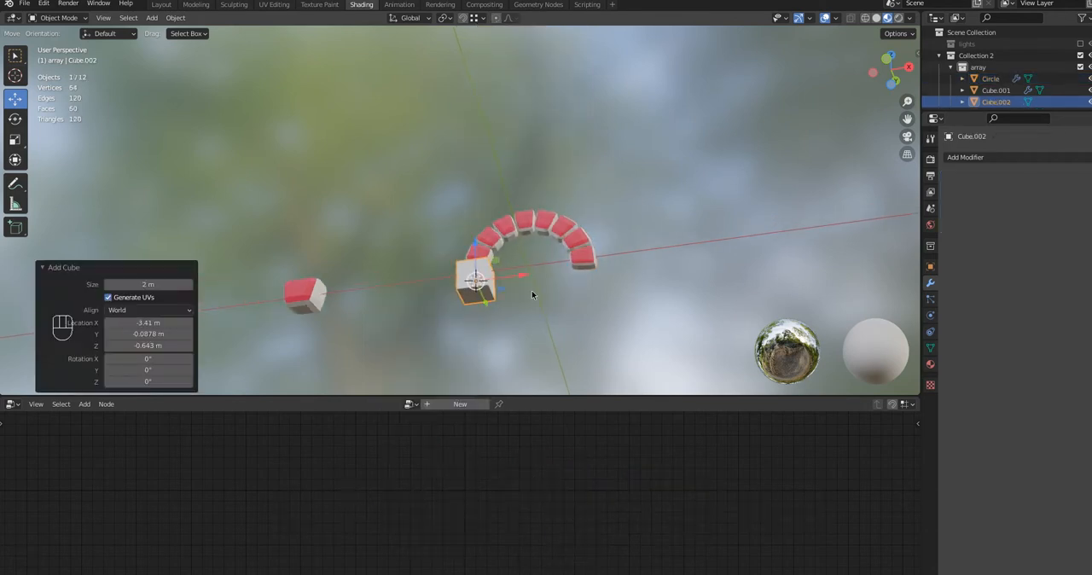
# Maximize the viewport and, in Edit Mode, move the new cube's bottom face about 8.06 m down along Z to form a pillar
pyautogui.hotkey('ctrl', 'space')
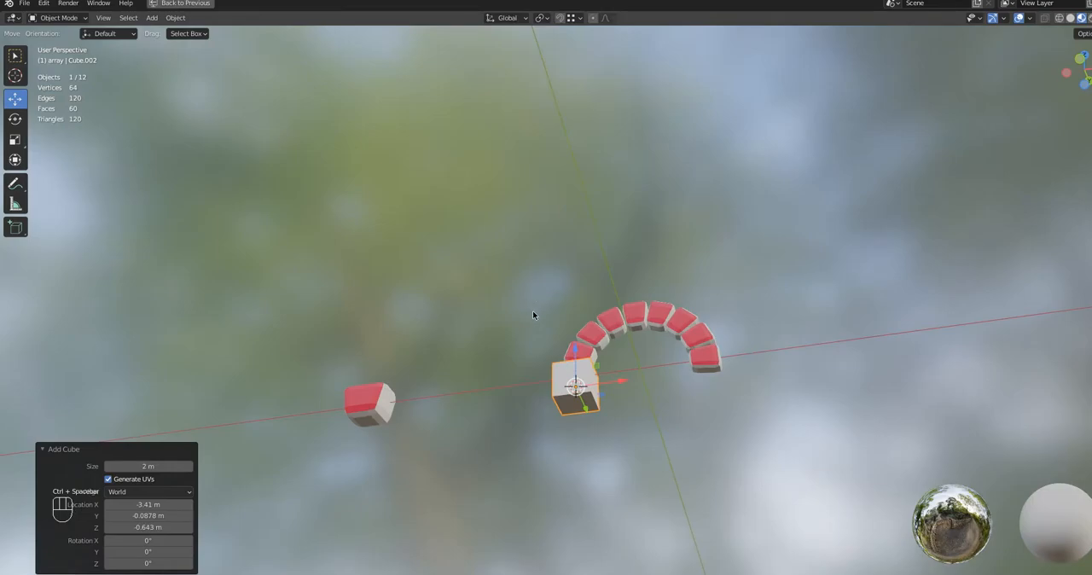
pyautogui.scroll(-2, 651, 399)
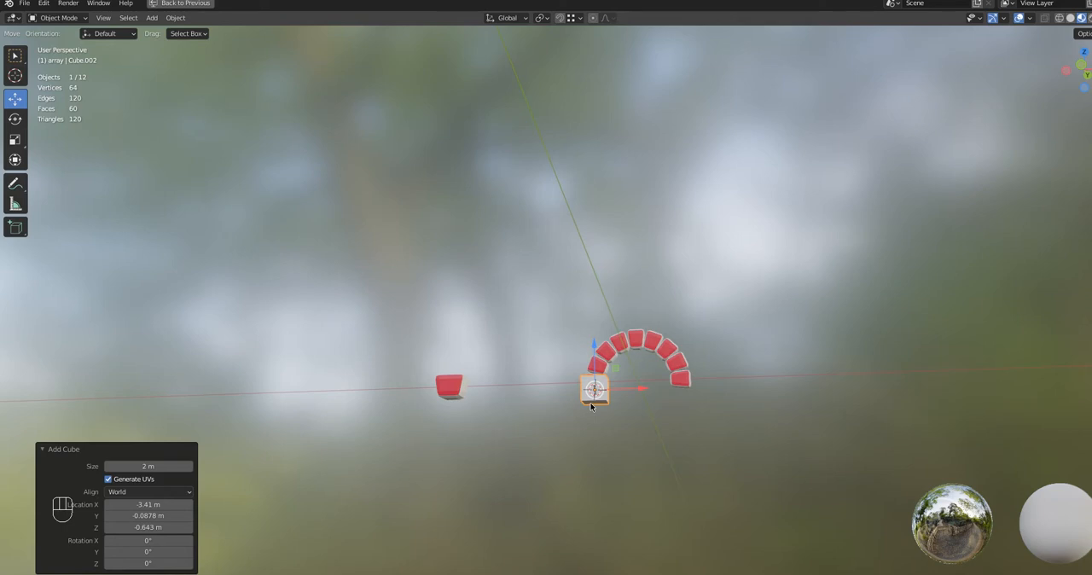
pyautogui.press('Tab')
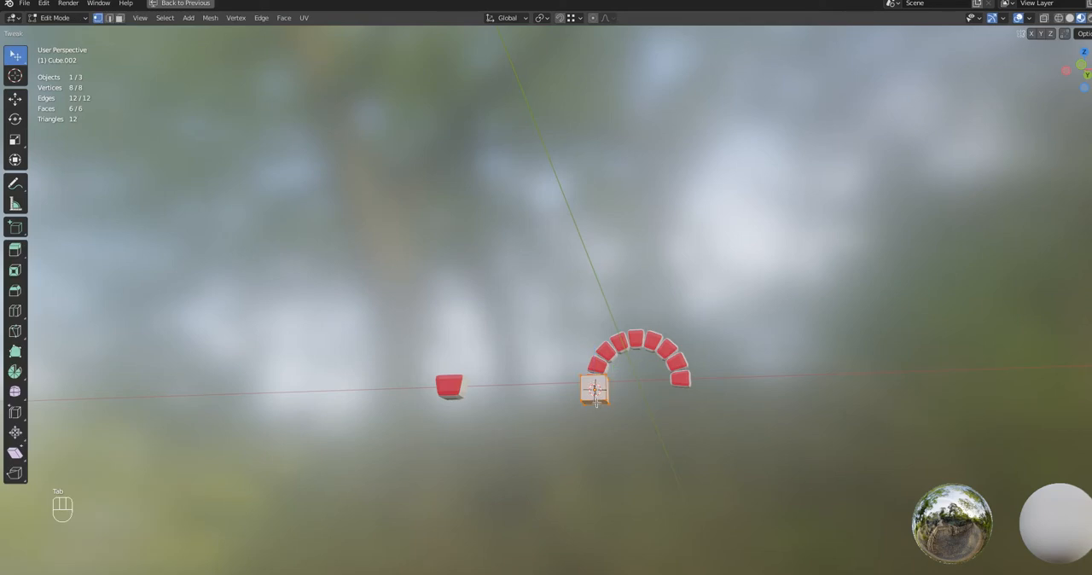
pyautogui.press('3')
pyautogui.press('g')
pyautogui.press('z')
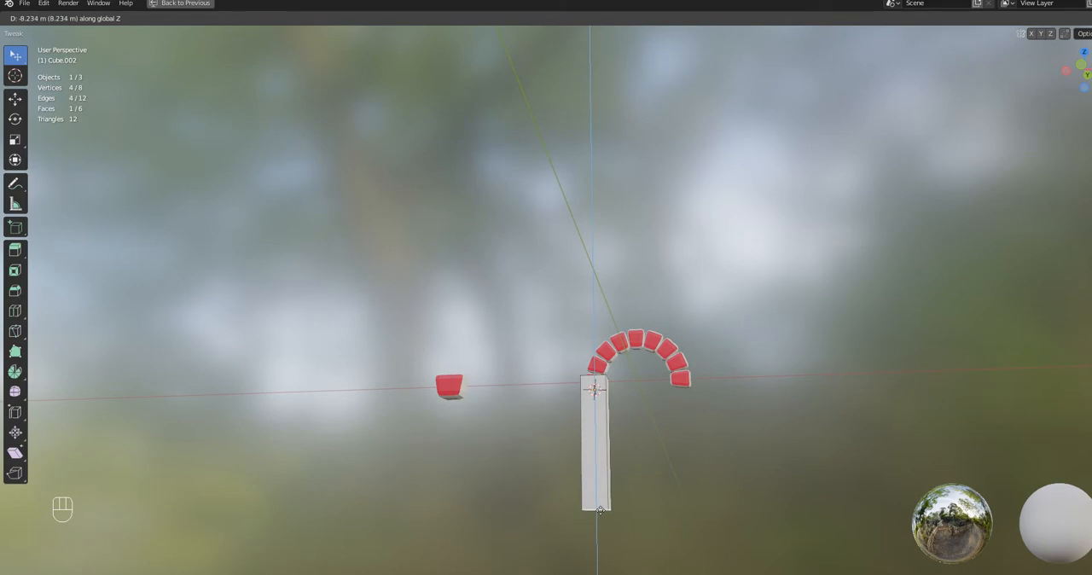
pyautogui.click(600, 508)
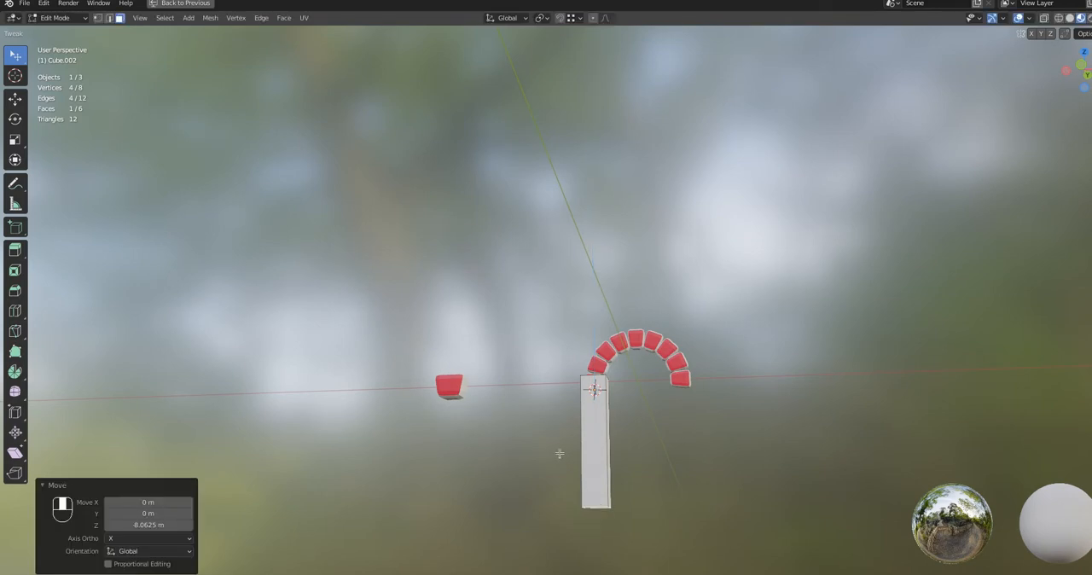
pyautogui.moveTo(560, 454); pyautogui.dragTo(568, 482, button='middle')
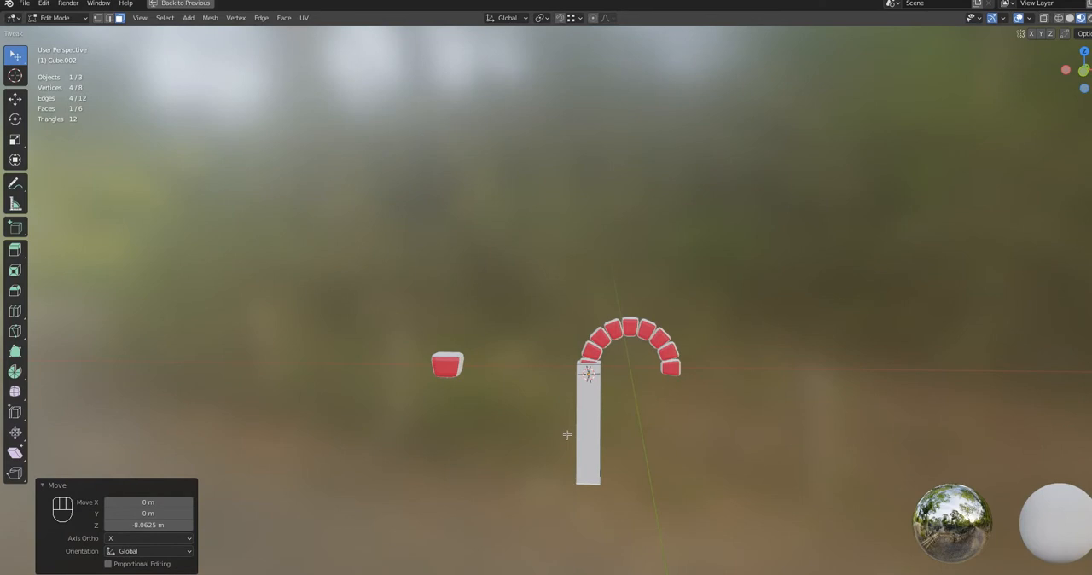
# Scale the entire pillar mesh uniformly to 0.729, and shrink its depth to 0.431 along Y
pyautogui.scroll(3, 567, 432)
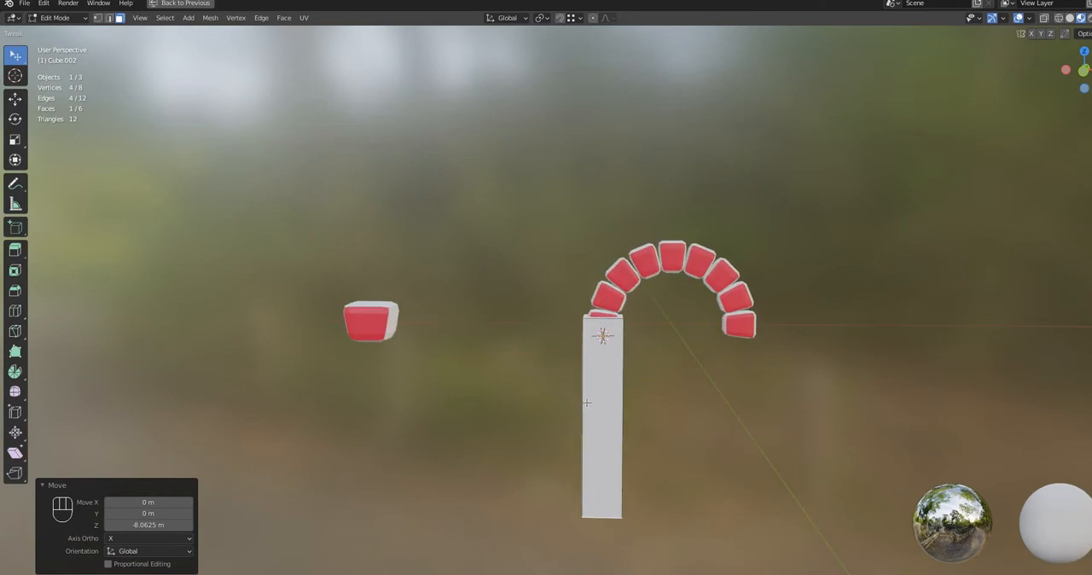
pyautogui.press('a')
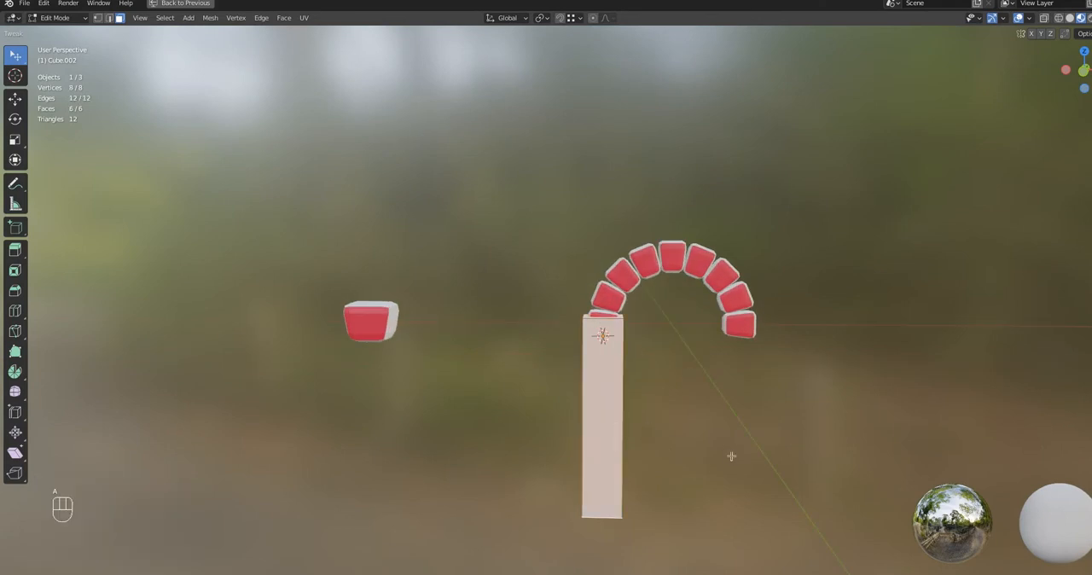
pyautogui.press('s')
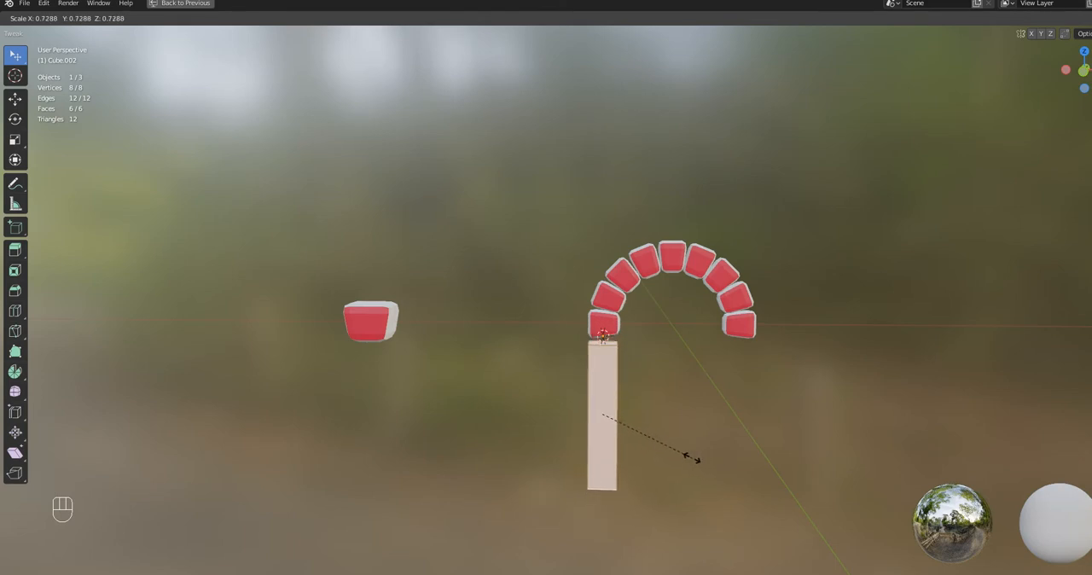
pyautogui.click(693, 458)
pyautogui.moveTo(660, 455); pyautogui.dragTo(719, 461, button='middle')
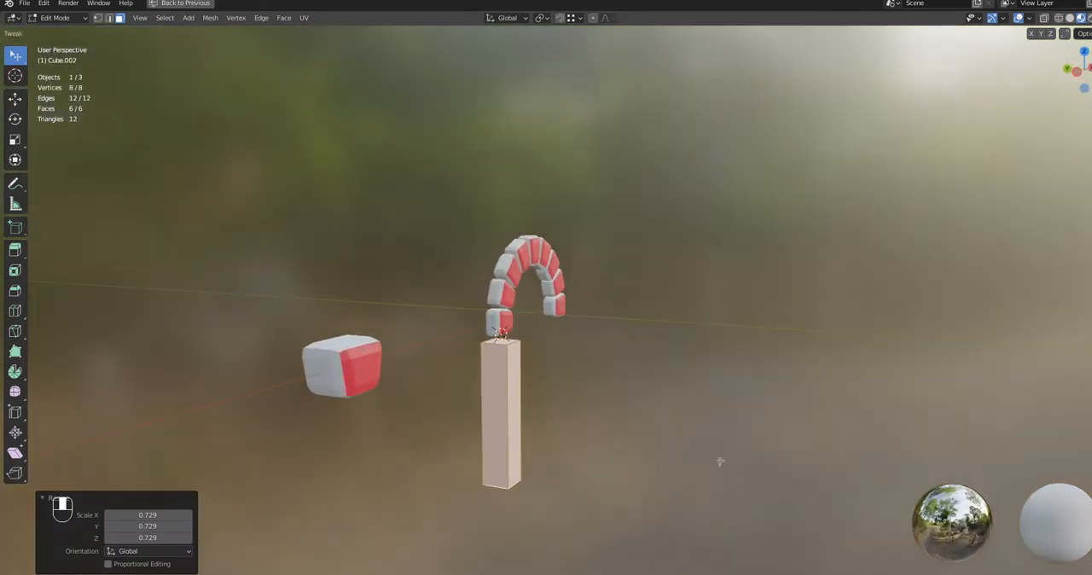
pyautogui.press('s')
pyautogui.press('y')
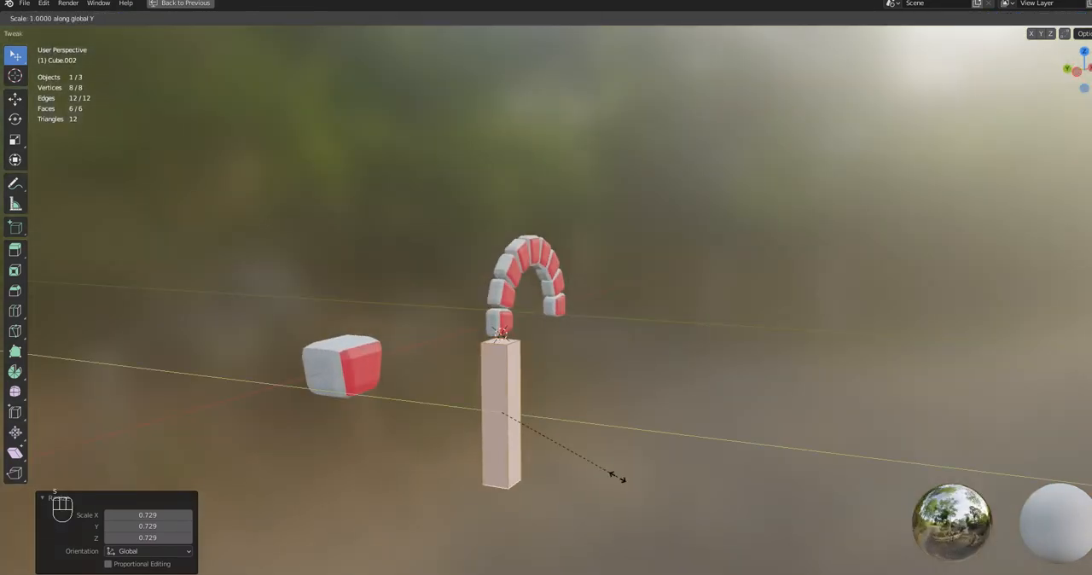
pyautogui.click(534, 449)
# Move the pillar mesh about 0.426 m up along Z so it meets the arch's end block
pyautogui.moveTo(536, 453)
pyautogui.mouseDown(button='middle')
pyautogui.moveTo(590, 455)
pyautogui.moveTo(534, 461)
pyautogui.moveTo(541, 449)
pyautogui.mouseUp(button='middle')
pyautogui.press('g')
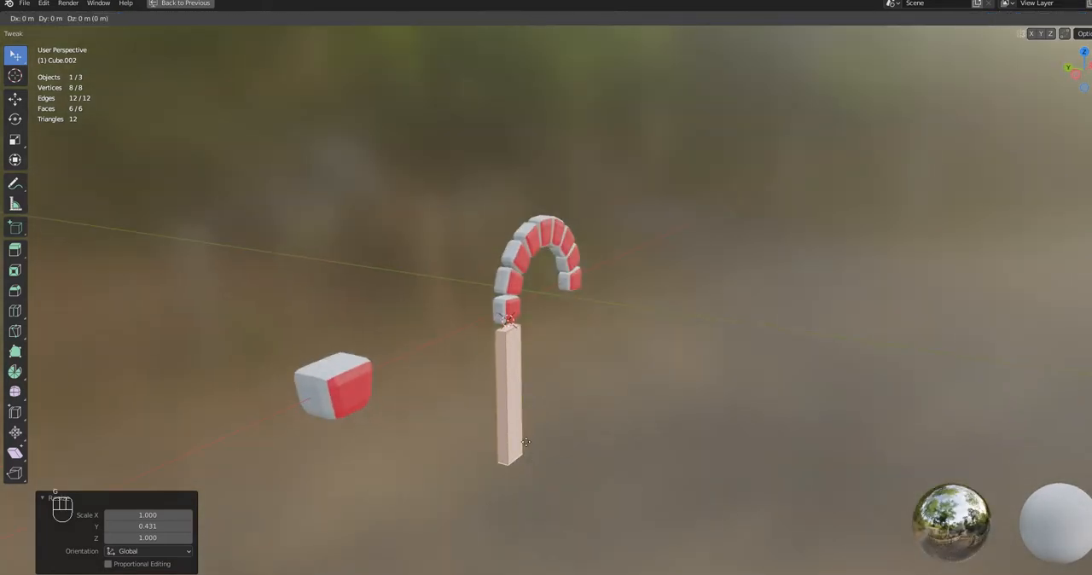
pyautogui.press('z')
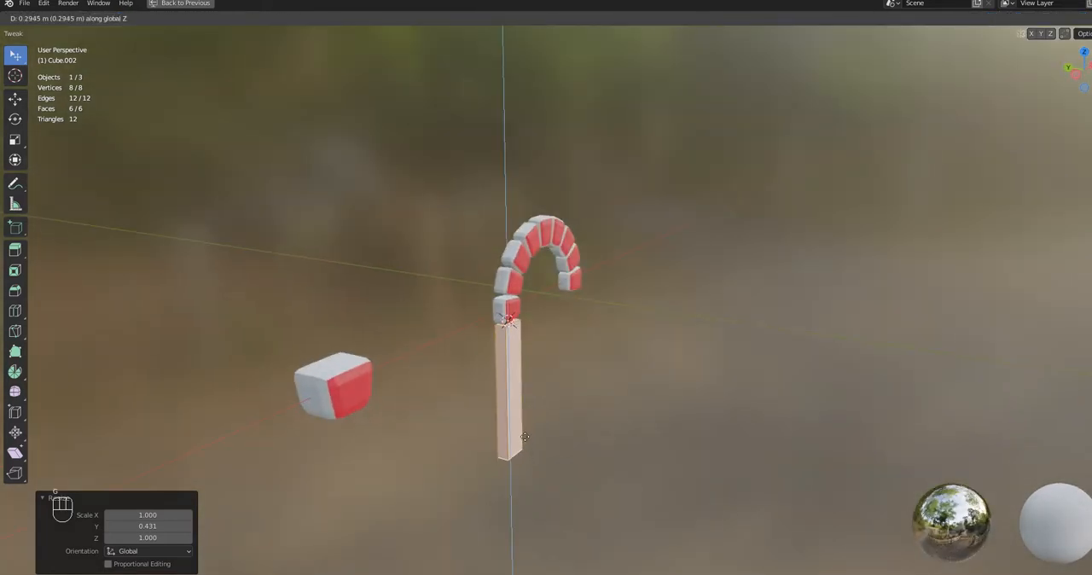
pyautogui.click(523, 435)
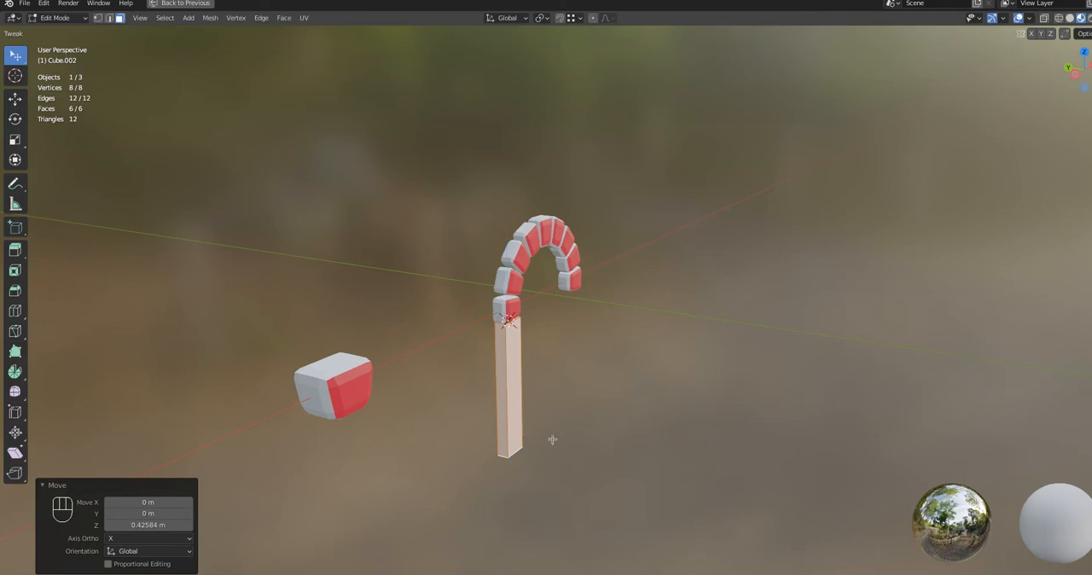
# Shift the pillar about 0.029 m along Y to center it beneath the arch's end block
pyautogui.moveTo(551, 438); pyautogui.dragTo(514, 465, button='middle')
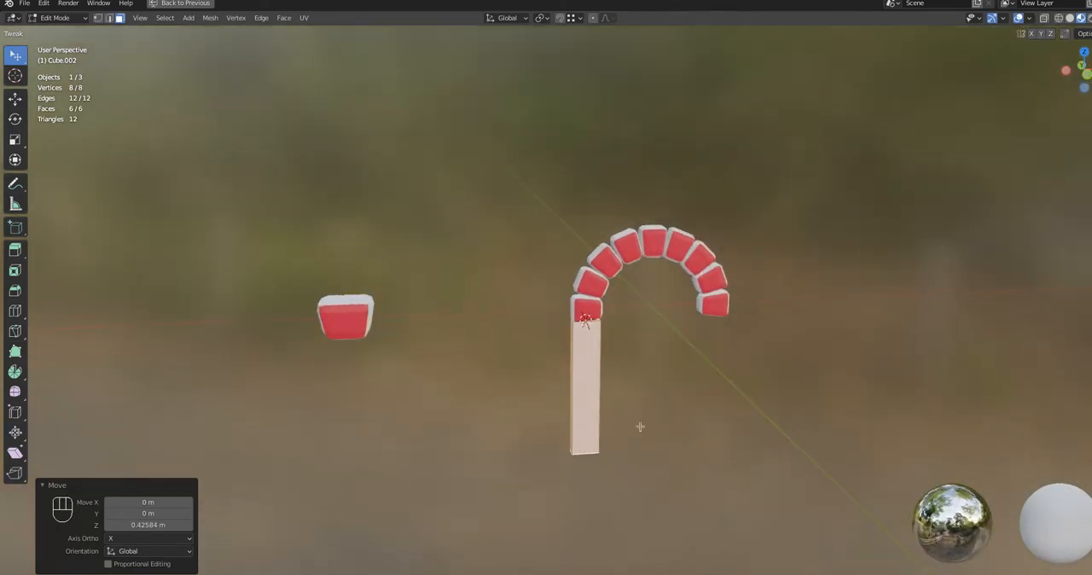
pyautogui.scroll(2, 641, 424)
pyautogui.scroll(1, 580, 355)
pyautogui.moveTo(580, 354); pyautogui.dragTo(501, 365, button='middle')
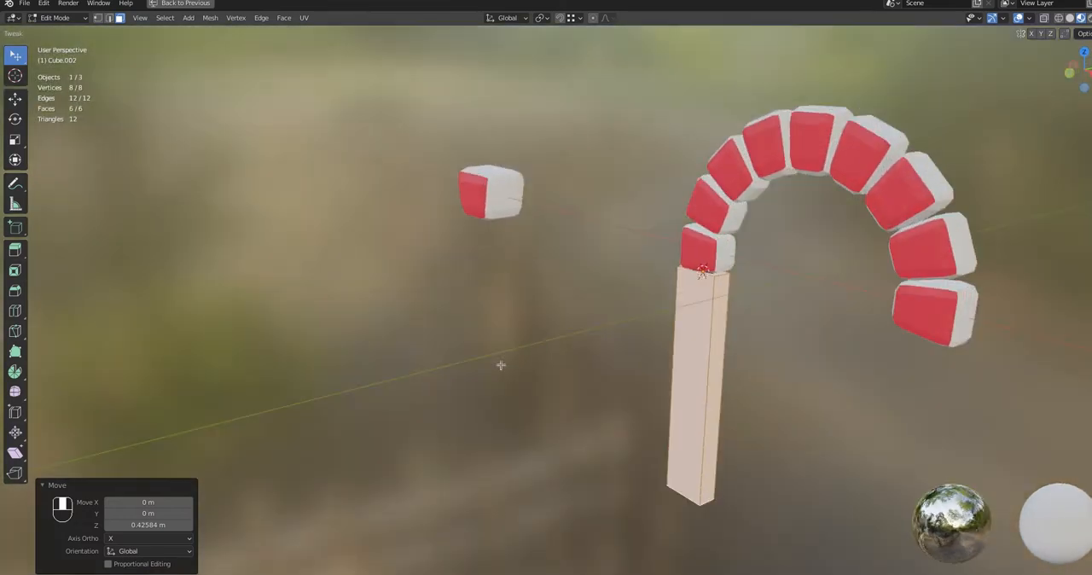
pyautogui.moveTo(663, 427); pyautogui.dragTo(605, 416, button='middle')
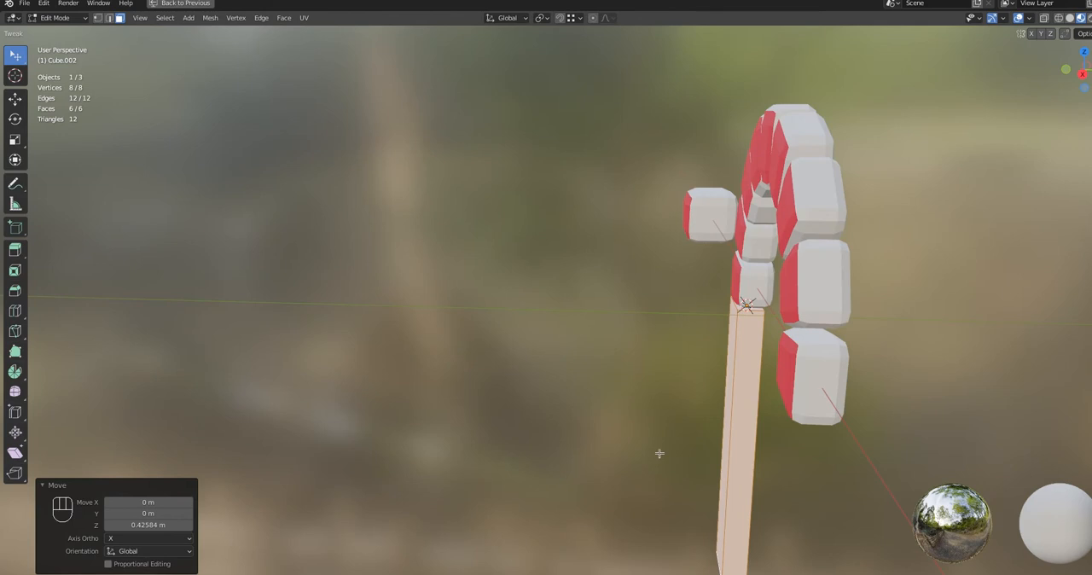
pyautogui.press('g')
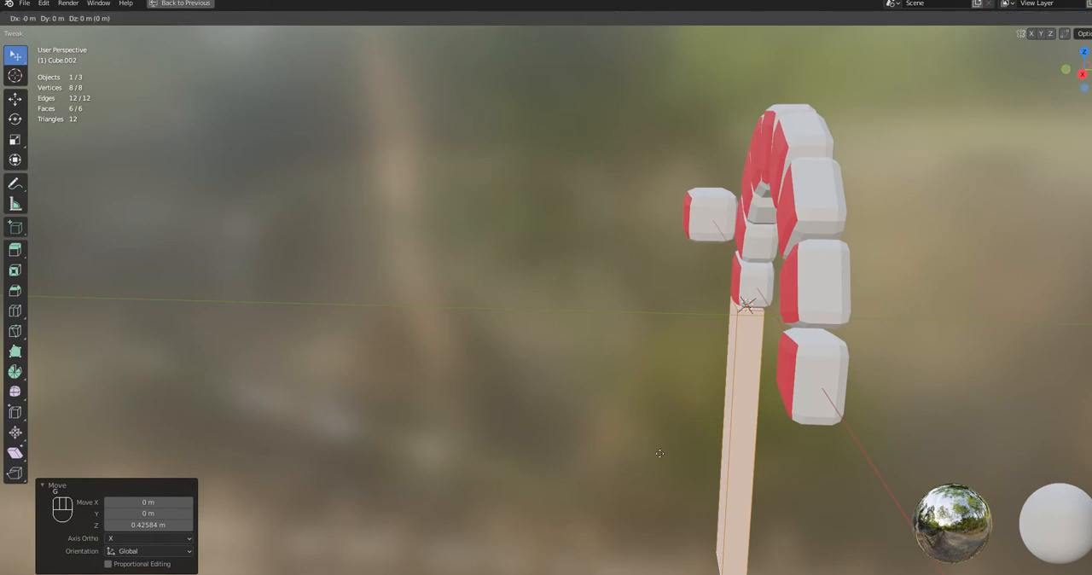
pyautogui.press('y')
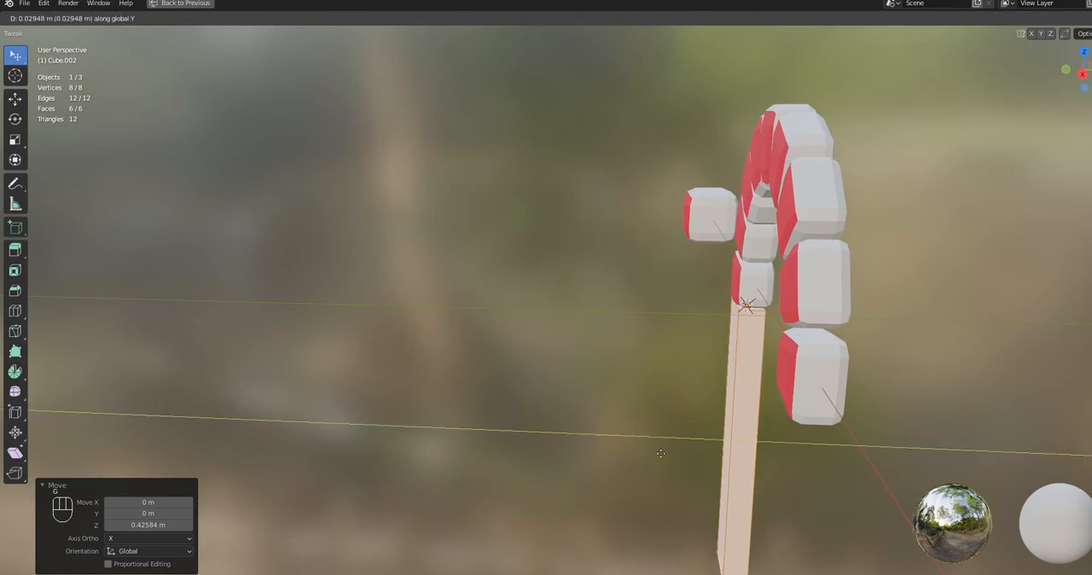
pyautogui.click(660, 453)
# Narrow the pillar to 0.704 of its width along X
pyautogui.moveTo(659, 452); pyautogui.dragTo(776, 436, button='middle')
pyautogui.press('s')
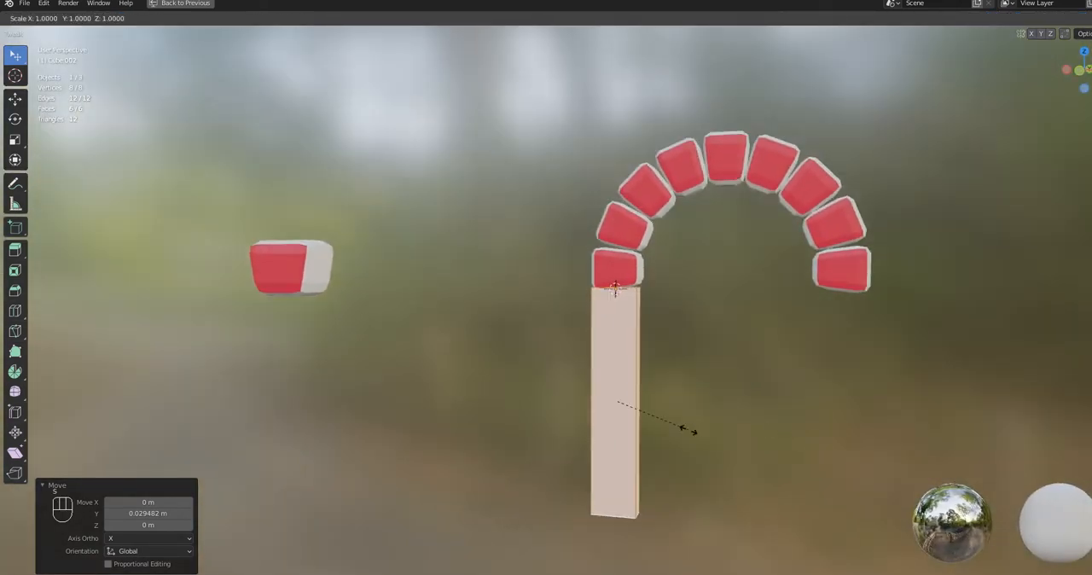
pyautogui.press('x')
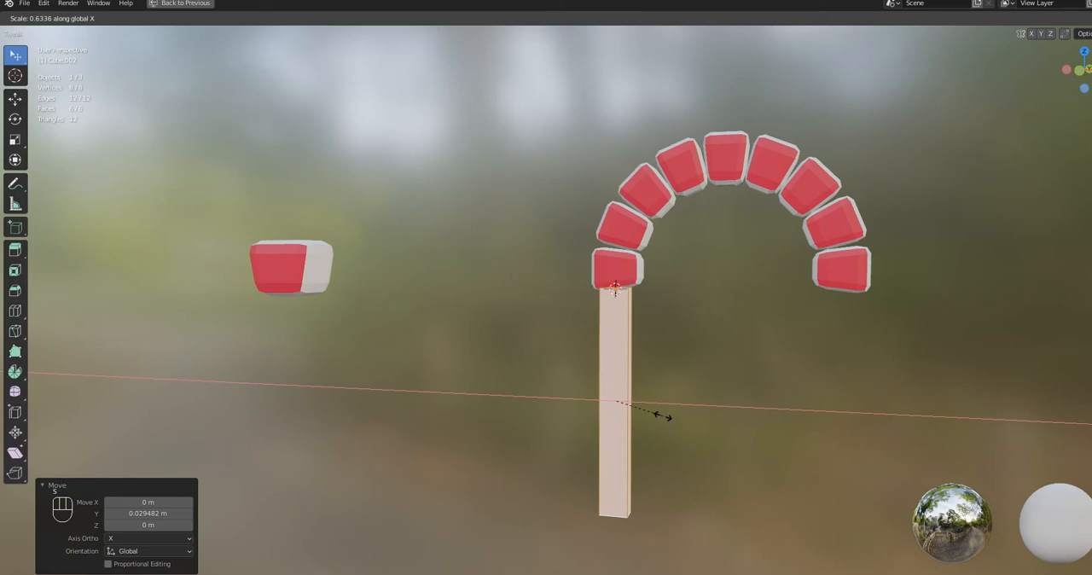
pyautogui.click(673, 420)
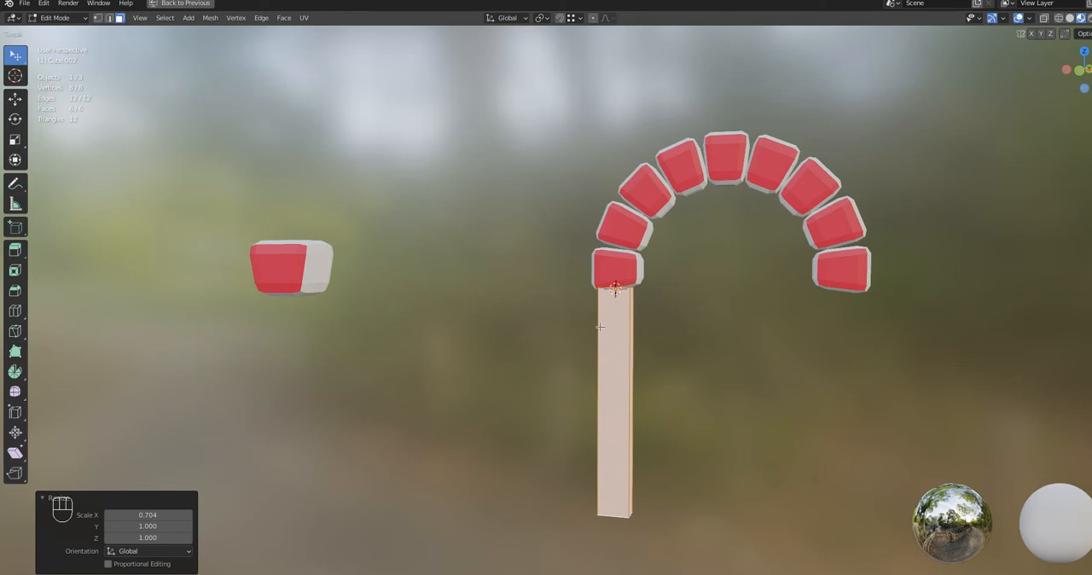
# Isolate the pillar in local view, select its whole mesh and duplicate it in place
pyautogui.press('KP_Divide')
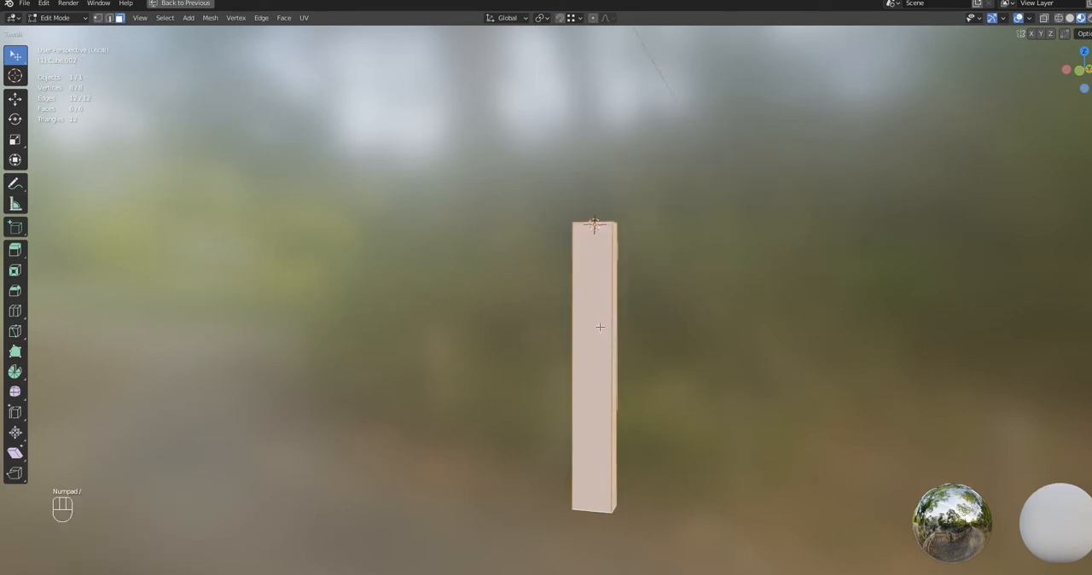
pyautogui.moveTo(531, 239); pyautogui.dragTo(522, 340, button='middle')
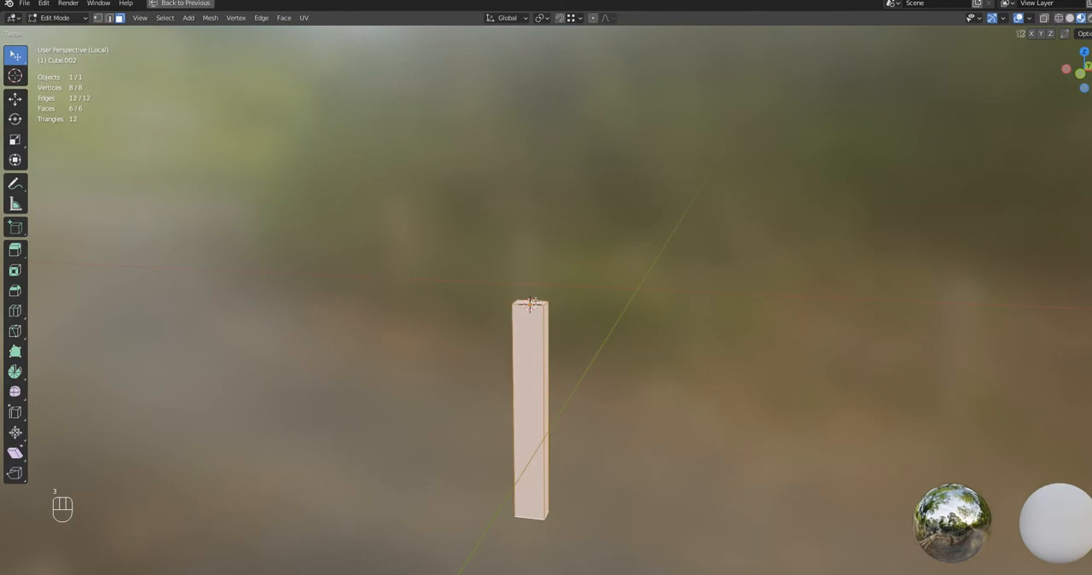
pyautogui.click(529, 304)
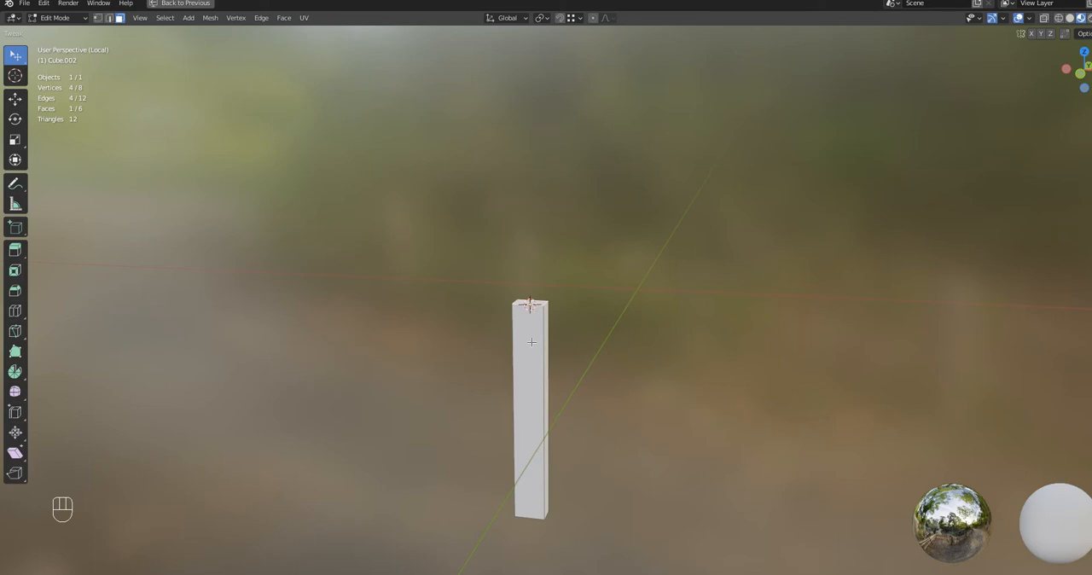
pyautogui.scroll(-3, 531, 342)
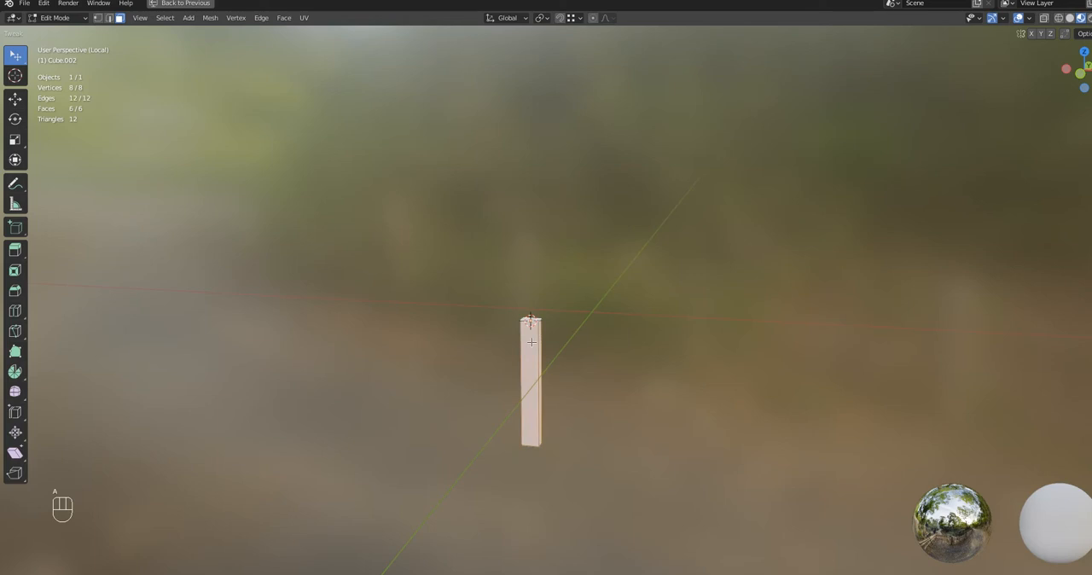
pyautogui.press('shift')
pyautogui.hotkey('shift', 'd')
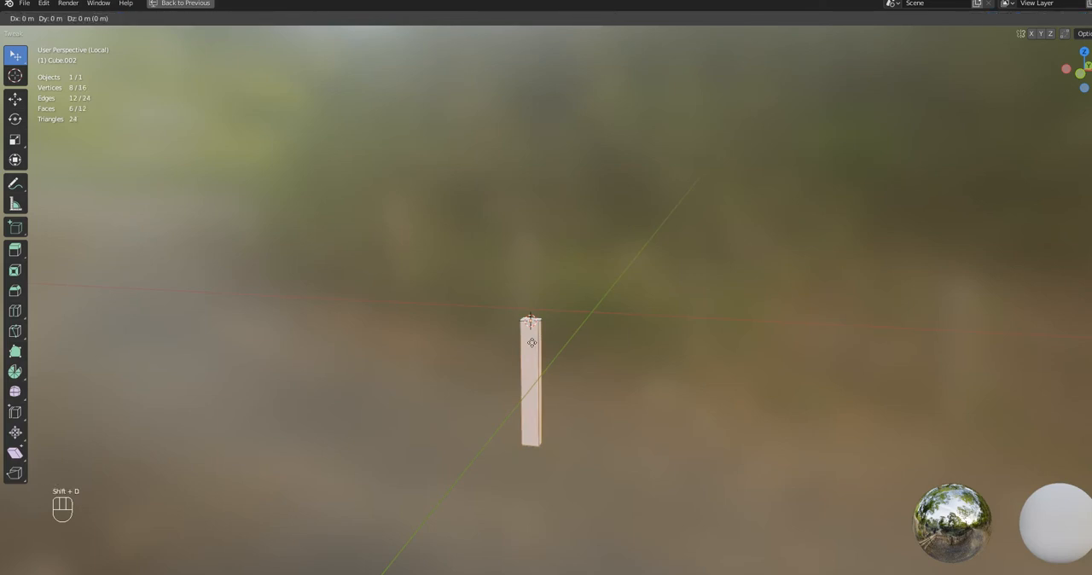
pyautogui.rightClick(532, 342)
# Leave local view and duplicate the pillar about 6.81 m along X beneath the arch's opposite end
pyautogui.press('KP_Divide')
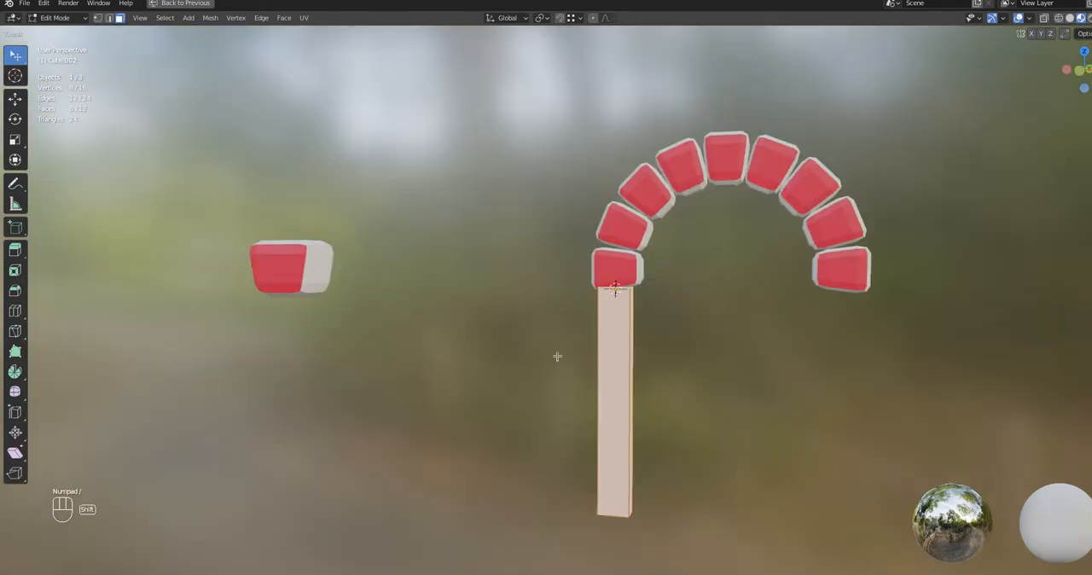
pyautogui.hotkey('shift', 'd')
pyautogui.press('x')
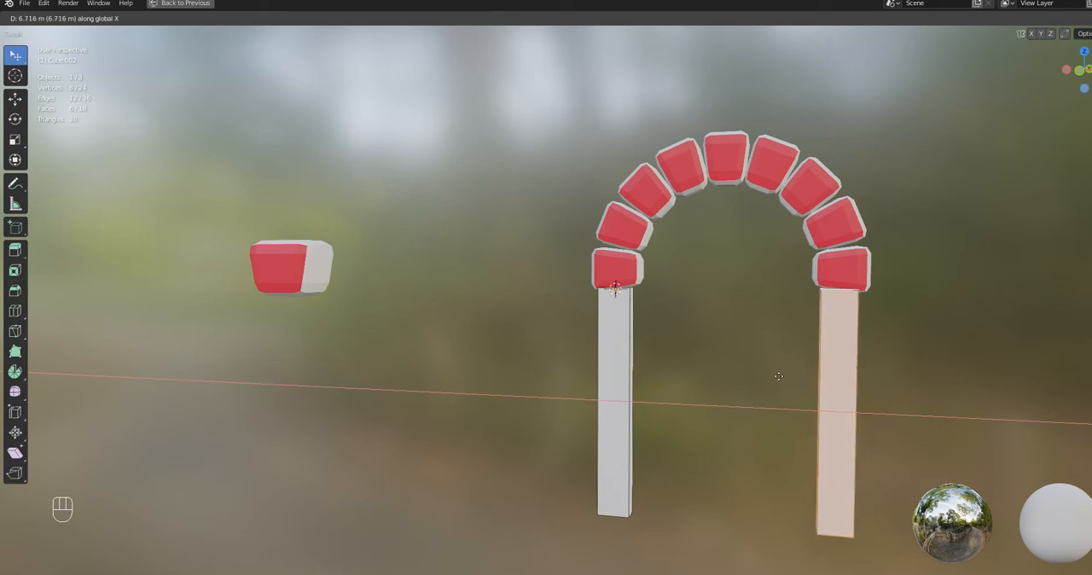
pyautogui.click(781, 377)
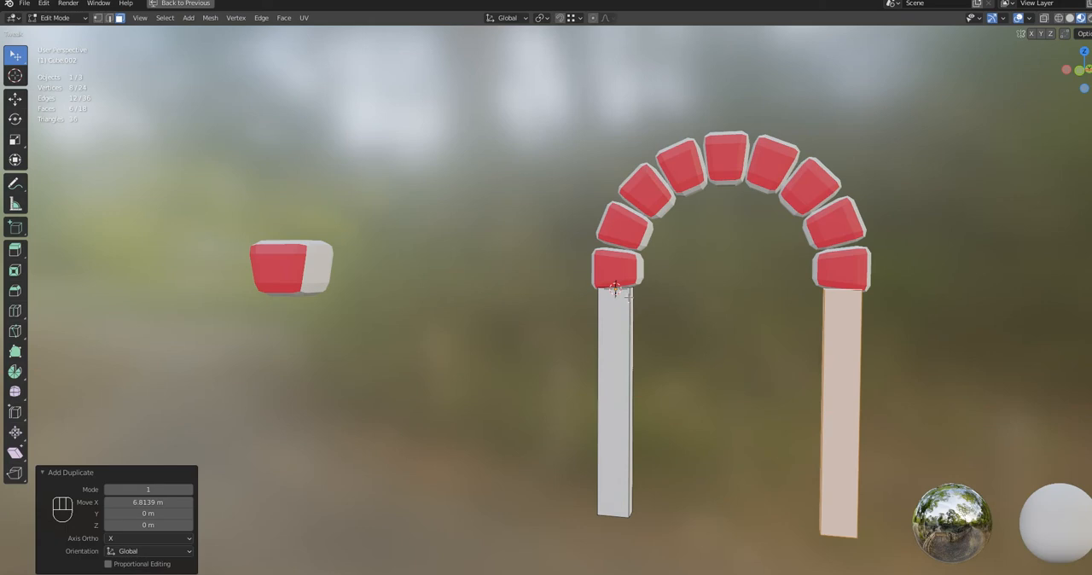
# Isolate the pillars, bridge their top faces with Bridge Edge Loops, and raise the number of cuts to curve the bridge into a nine-segment arch
pyautogui.press('KP_Divide')
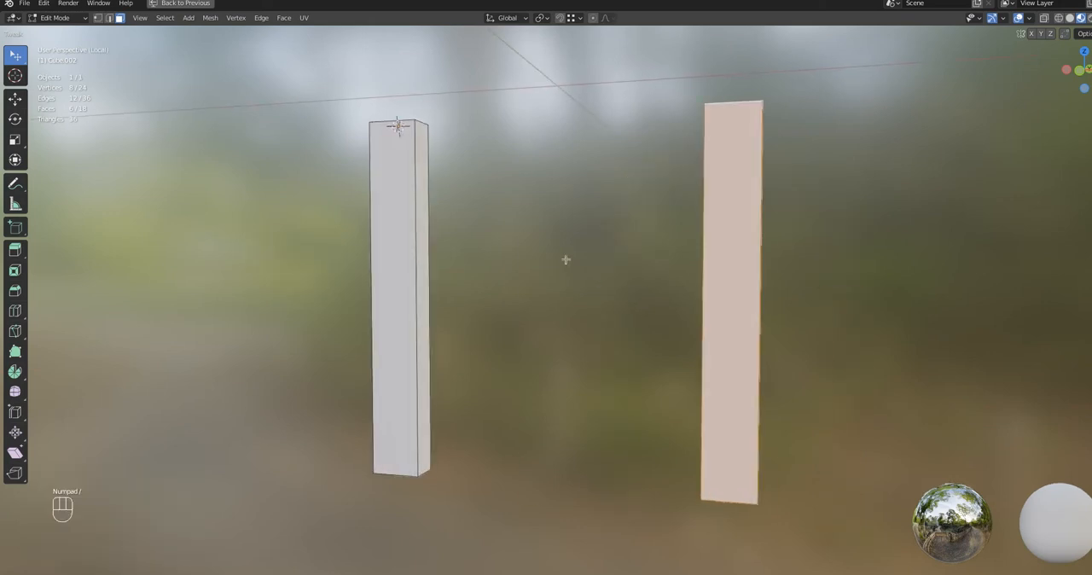
pyautogui.scroll(-3, 565, 258)
pyautogui.moveTo(565, 258); pyautogui.dragTo(566, 331, button='middle')
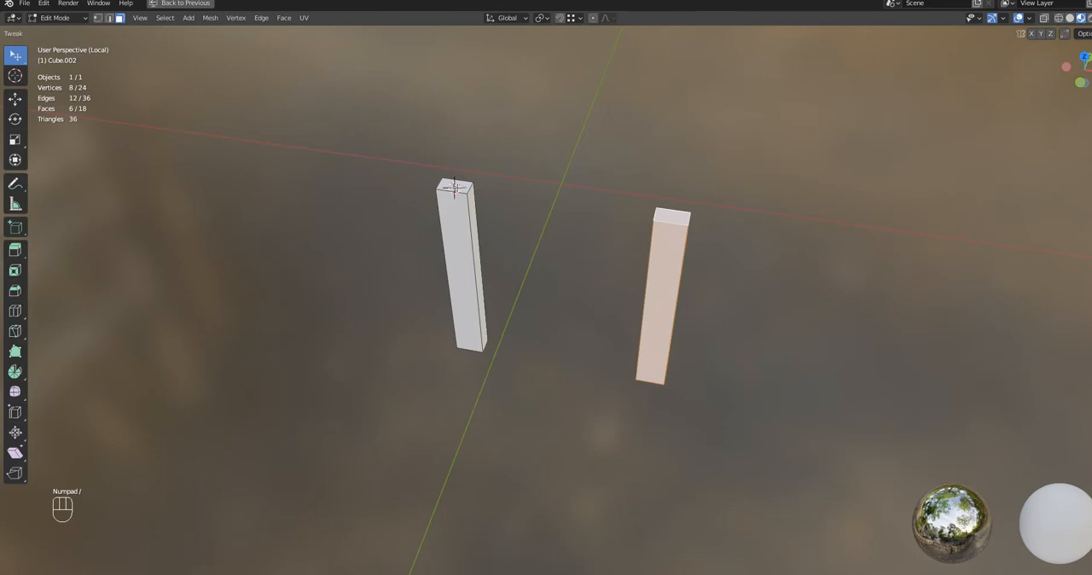
pyautogui.click(457, 186)
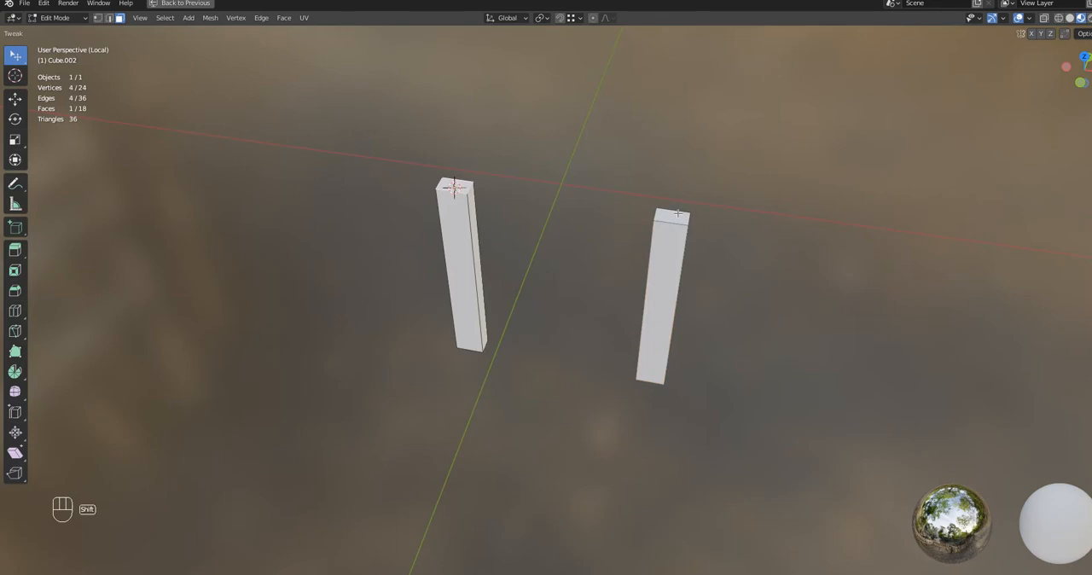
pyautogui.keyDown('shift'); pyautogui.click(678, 212); pyautogui.keyUp('shift')
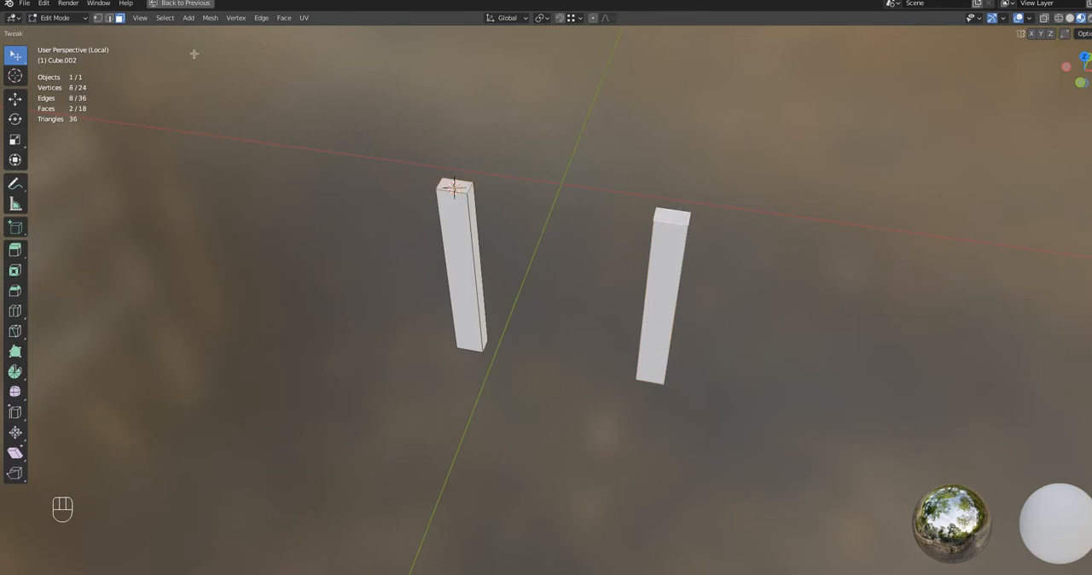
pyautogui.click(261, 18)
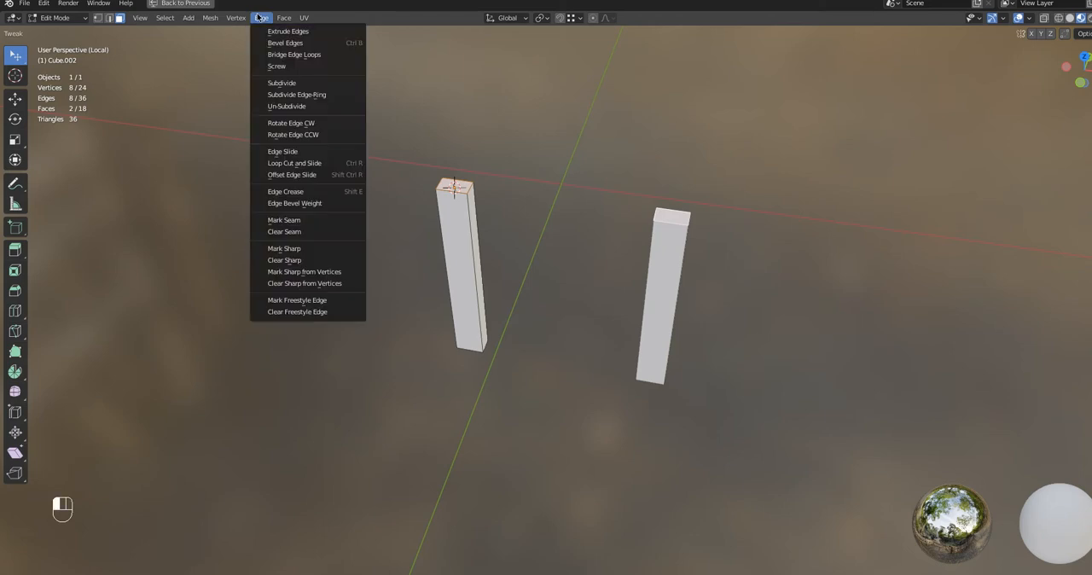
pyautogui.click(273, 56)
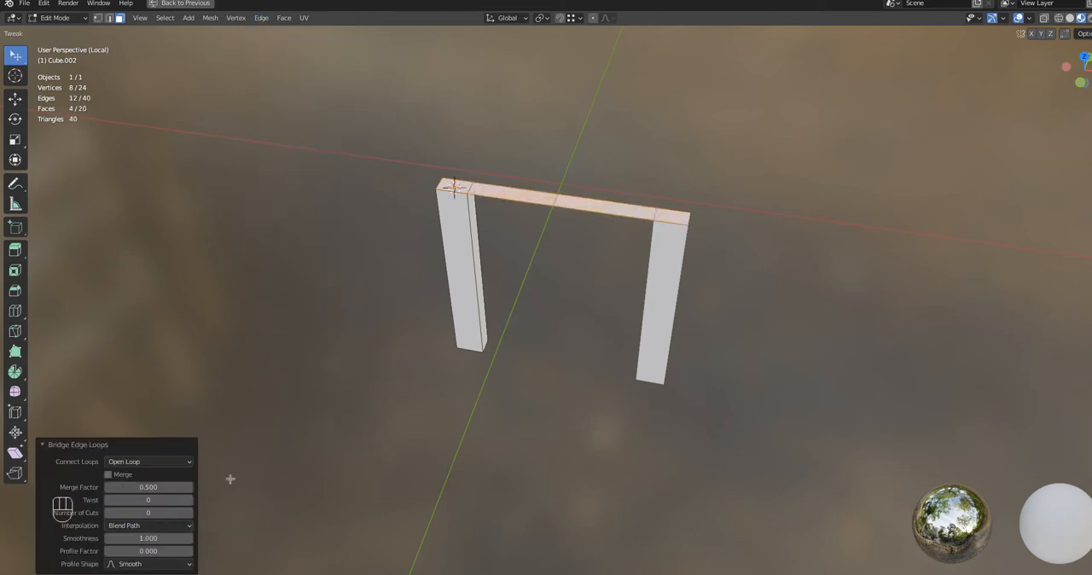
pyautogui.moveTo(390, 438); pyautogui.dragTo(335, 426, button='middle')
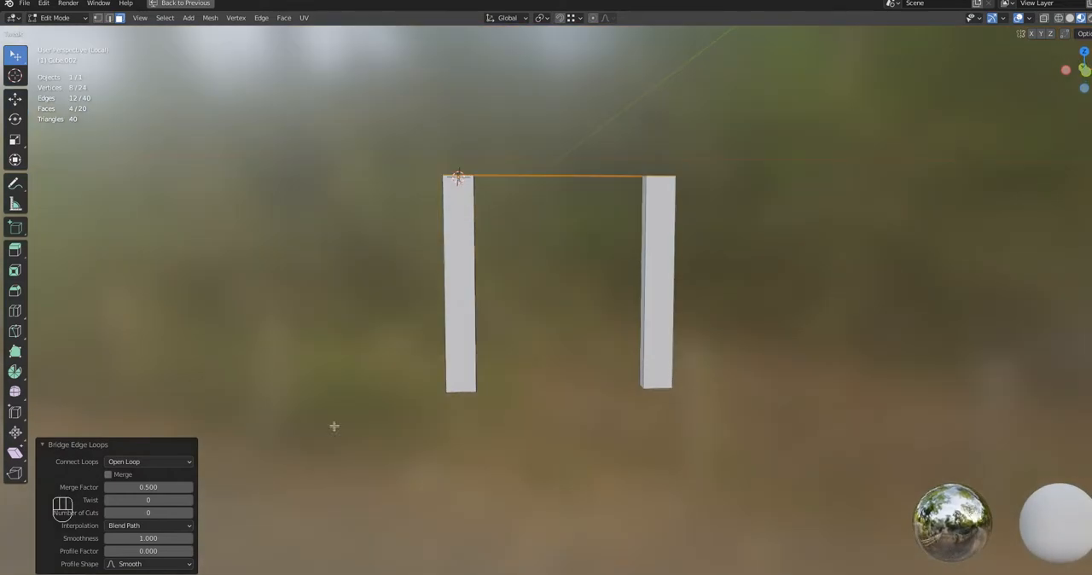
pyautogui.moveTo(137, 512); pyautogui.dragTo(174, 512)
# Box-select both pillars in X-ray view, invert the selection to the curved bridge section, and separate it into its own object
pyautogui.moveTo(409, 277); pyautogui.dragTo(371, 231, button='middle')
pyautogui.click(375, 222)
pyautogui.hotkey('alt', 'z')
pyautogui.press('b')
pyautogui.moveTo(398, 196); pyautogui.dragTo(722, 429)
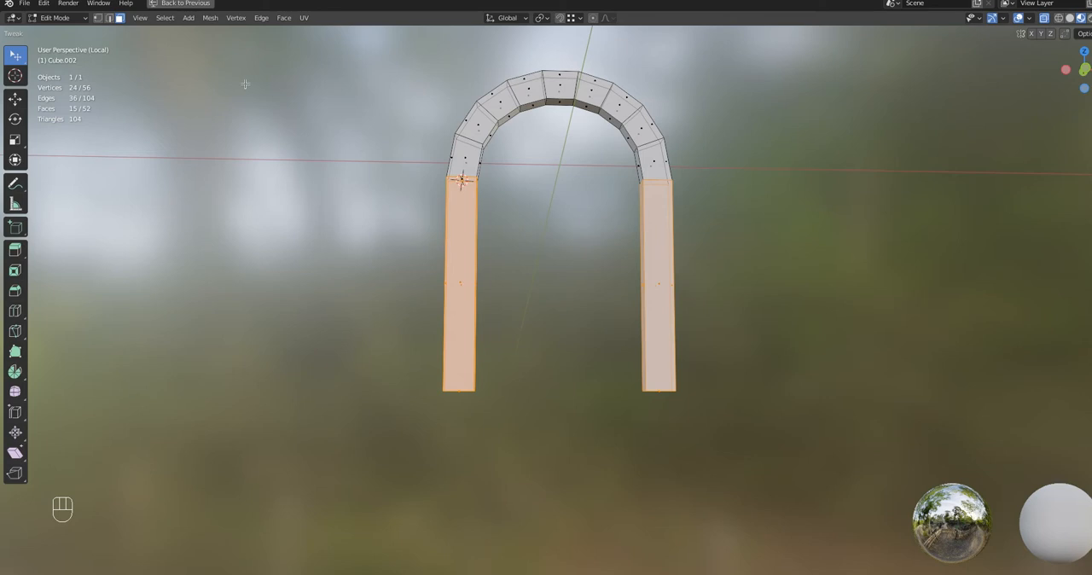
pyautogui.click(163, 18)
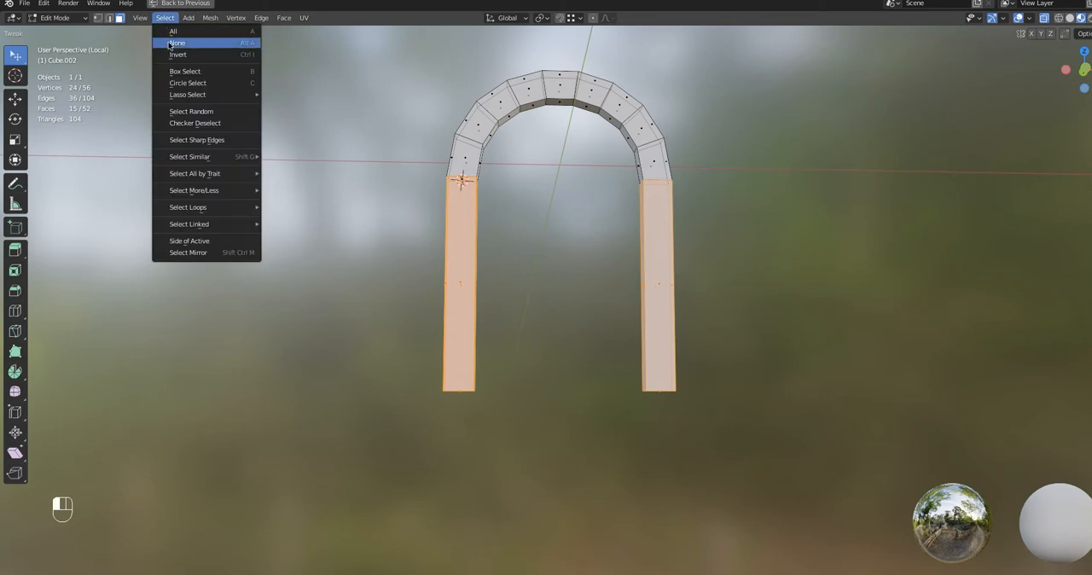
pyautogui.click(173, 54)
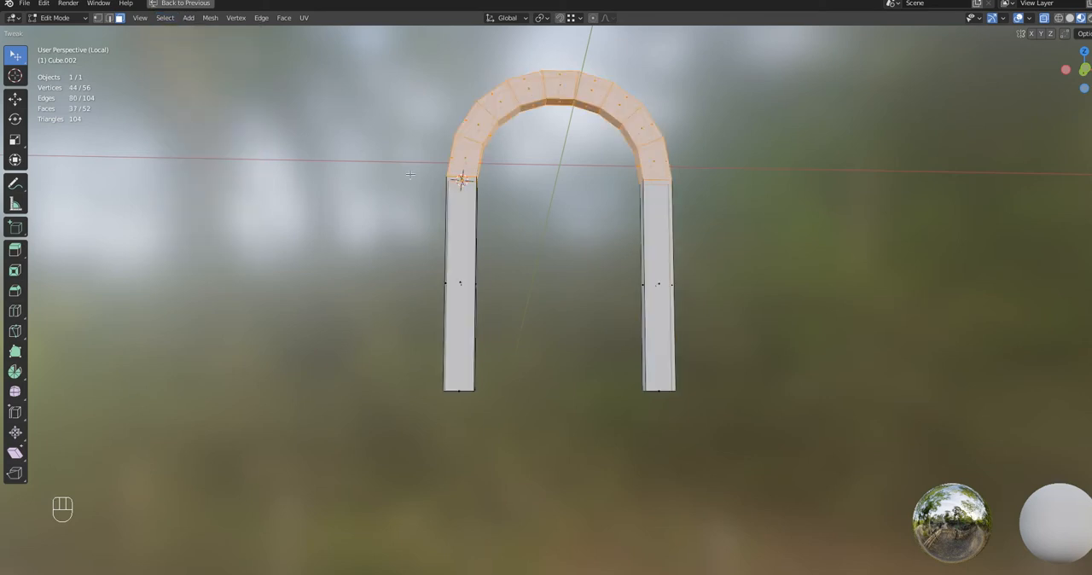
pyautogui.press('p')
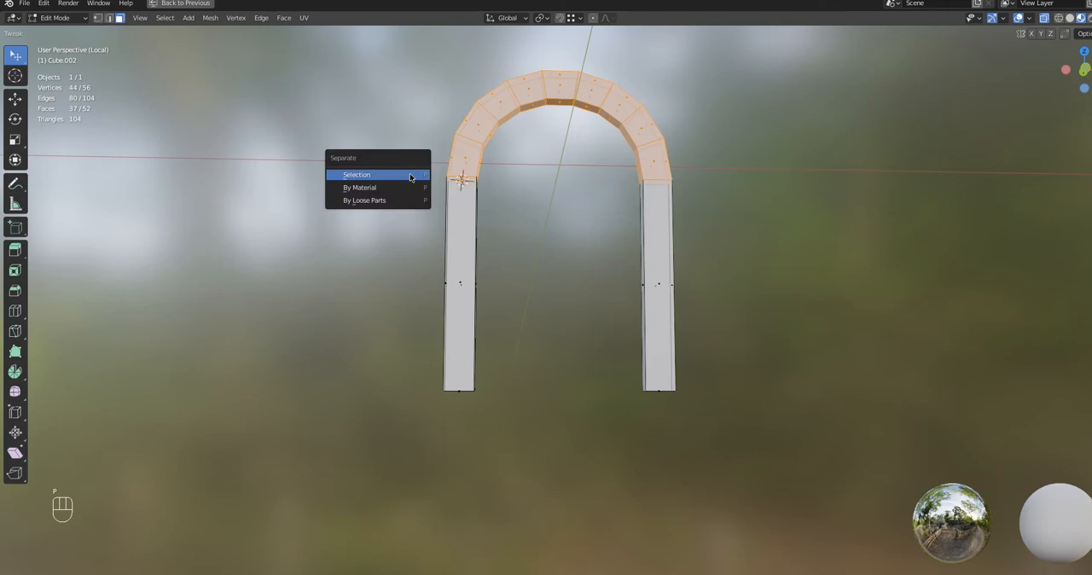
pyautogui.click(411, 177)
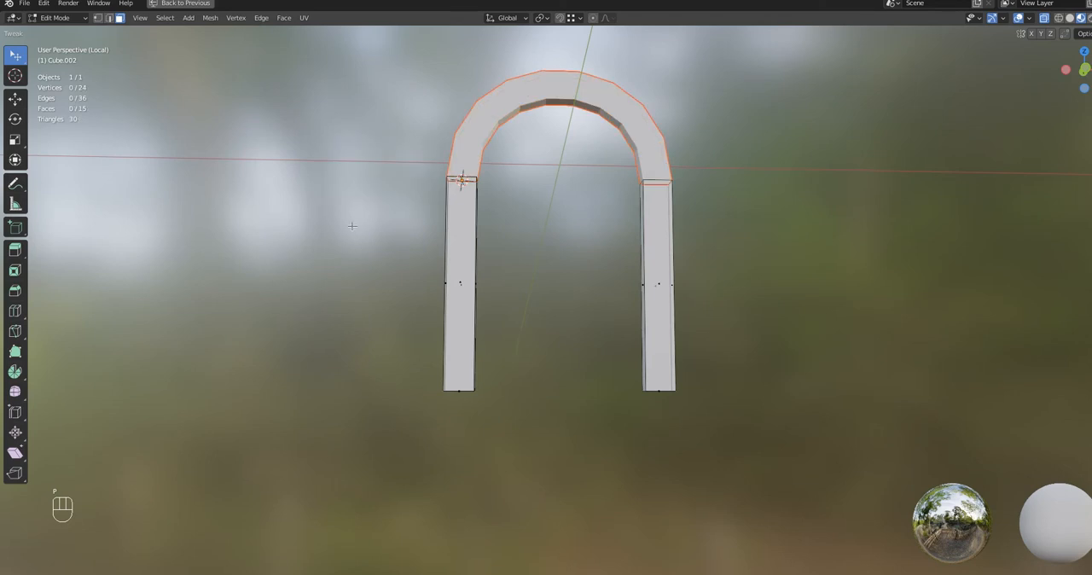
# Leave local view and move the separated arch section up about 0.546 m along Z into the block arch
pyautogui.press('KP_Divide')
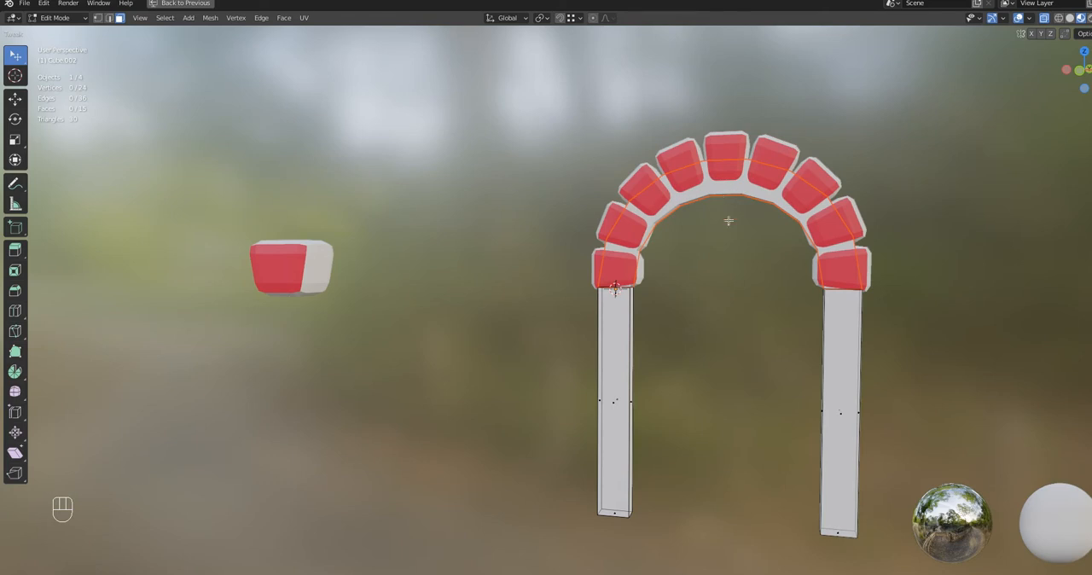
pyautogui.press('KP_1')
pyautogui.press('g')
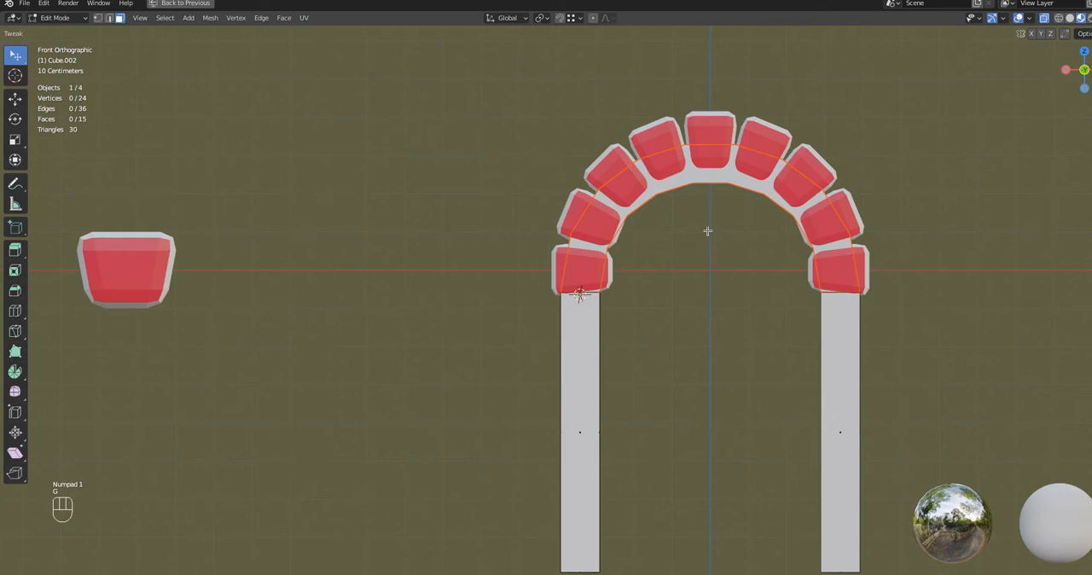
pyautogui.press('z')
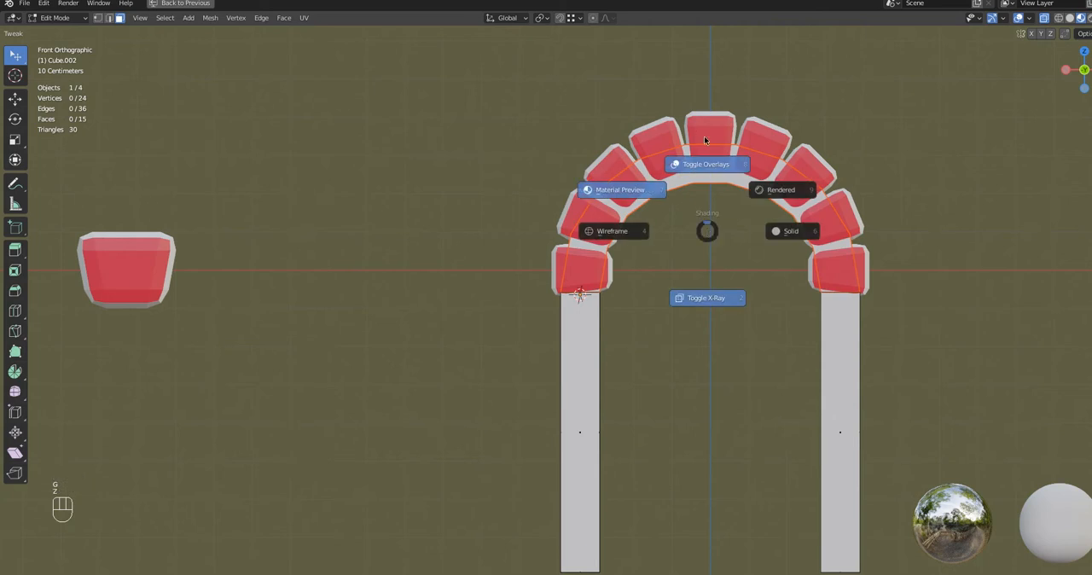
pyautogui.click(699, 89)
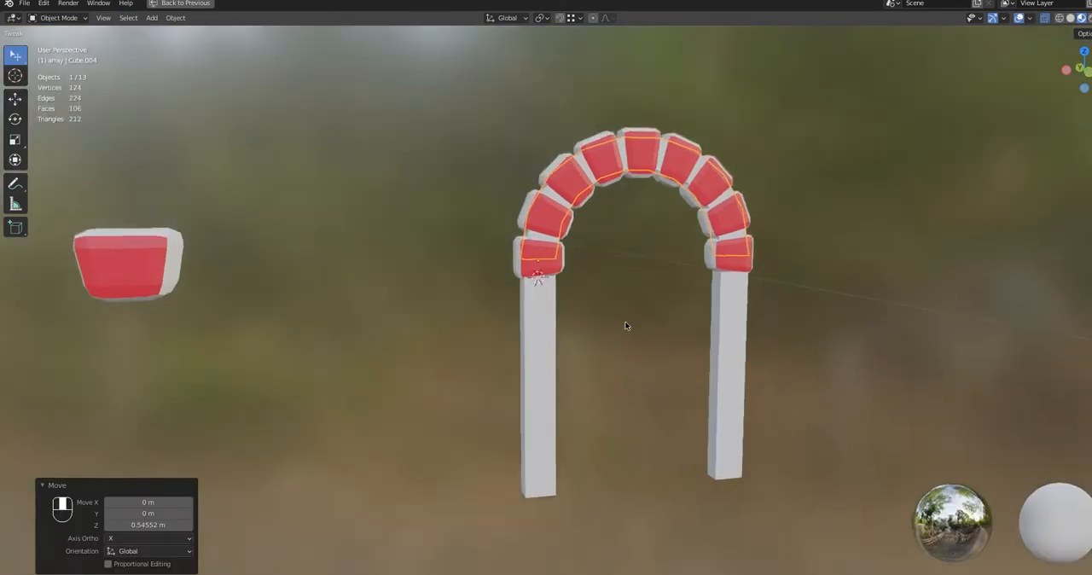
pyautogui.moveTo(625, 325); pyautogui.dragTo(417, 247, button='middle')
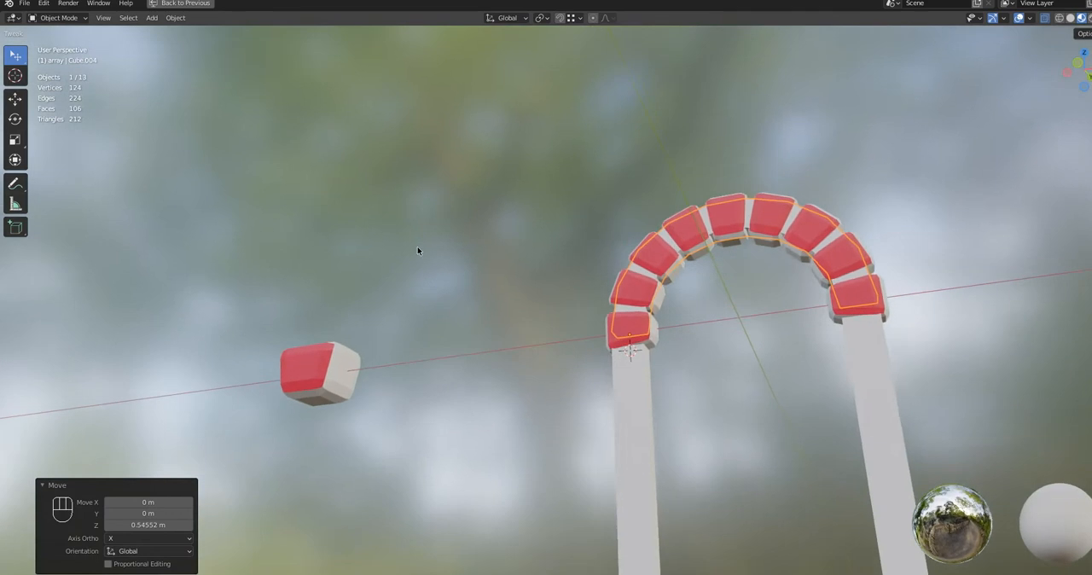
# Try thickening the whole inner arch section by about 0.811 m with Shrink/Fatten in Edit Mode
pyautogui.click(57, 17)
pyautogui.click(54, 44)
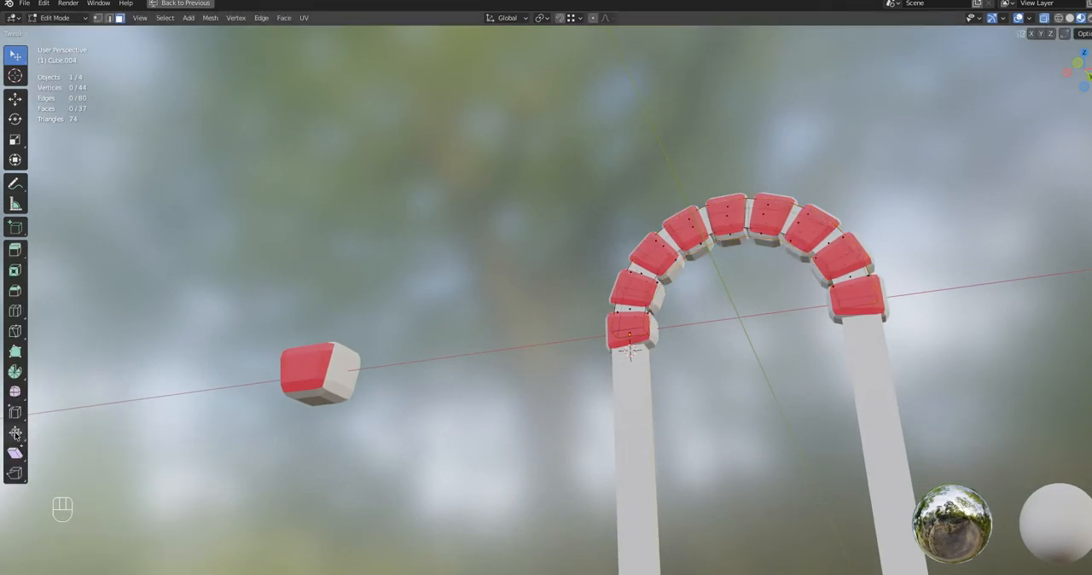
pyautogui.moveTo(23, 436); pyautogui.dragTo(51, 434)
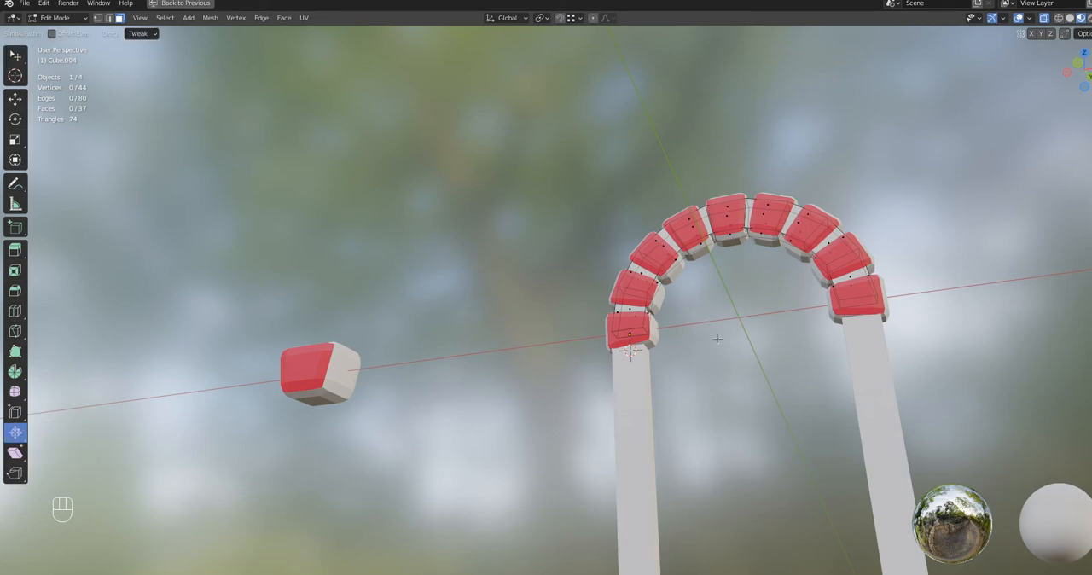
pyautogui.moveTo(717, 339); pyautogui.dragTo(725, 358, button='middle')
pyautogui.press('KP_1')
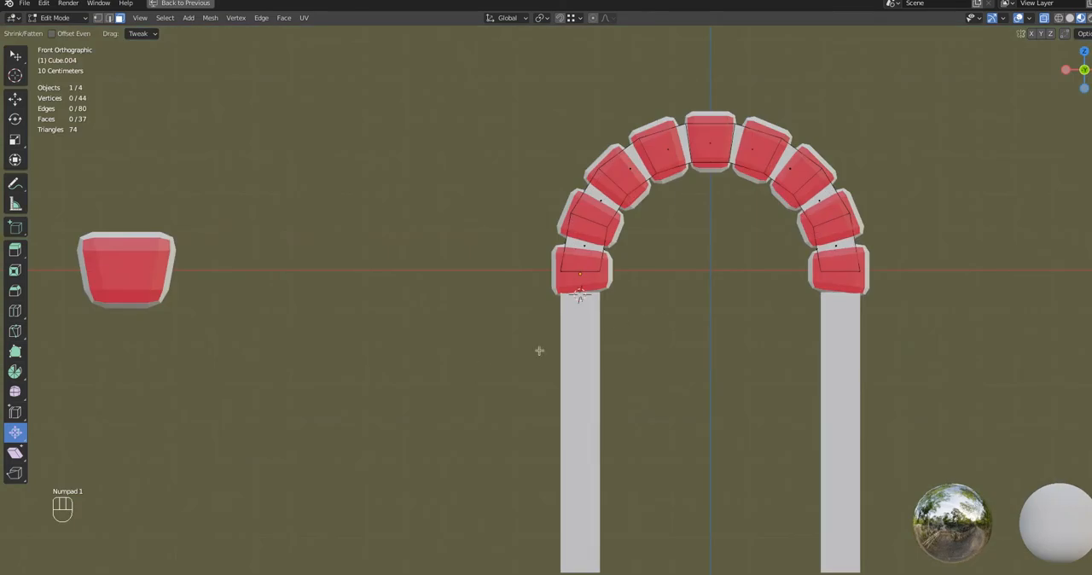
pyautogui.moveTo(666, 260); pyautogui.dragTo(658, 264, button='middle')
pyautogui.press('a')
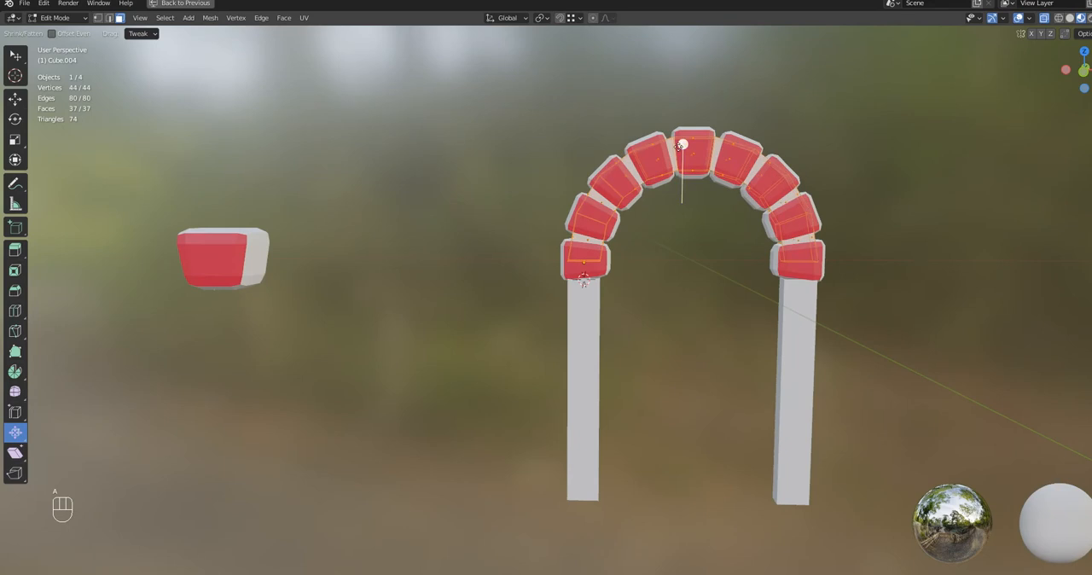
pyautogui.moveTo(680, 146)
pyautogui.mouseDown()
pyautogui.moveTo(667, 181)
pyautogui.moveTo(682, 133)
pyautogui.mouseUp()
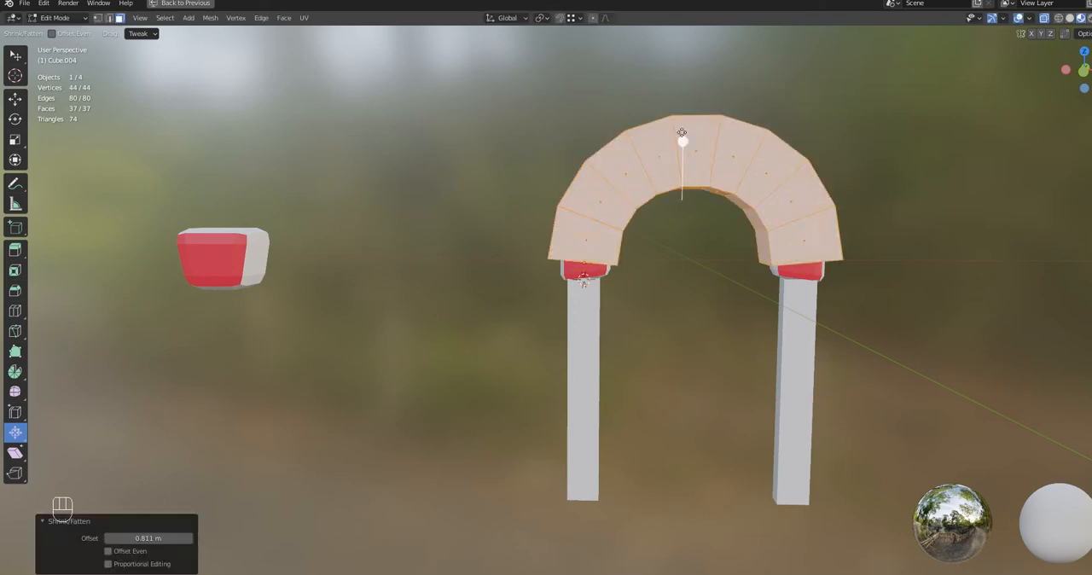
pyautogui.hotkey('ctrl', 'z')
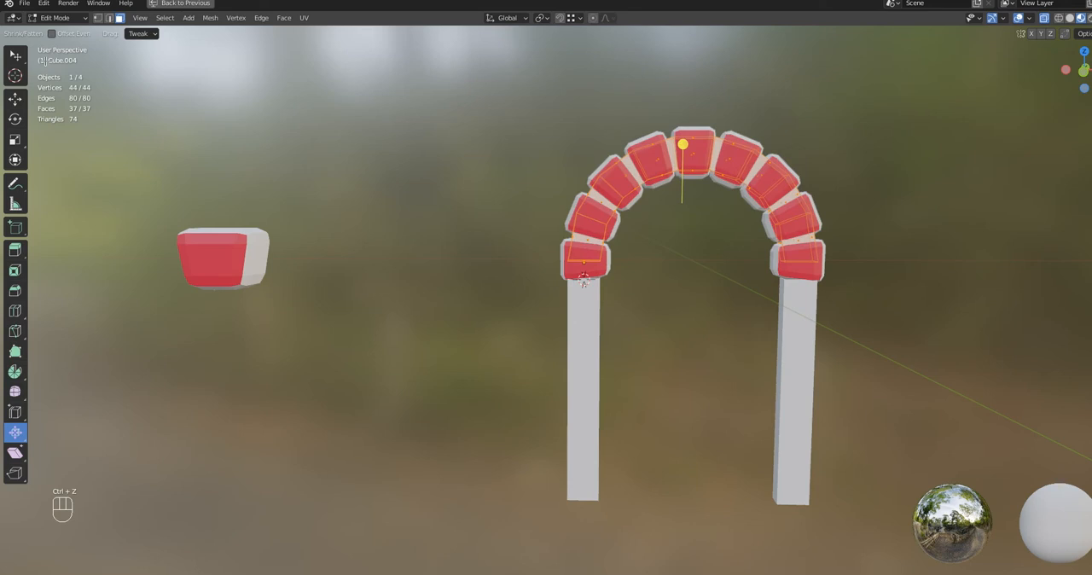
pyautogui.click(6, 56)
pyautogui.click(11, 54)
pyautogui.moveTo(11, 55); pyautogui.dragTo(49, 60)
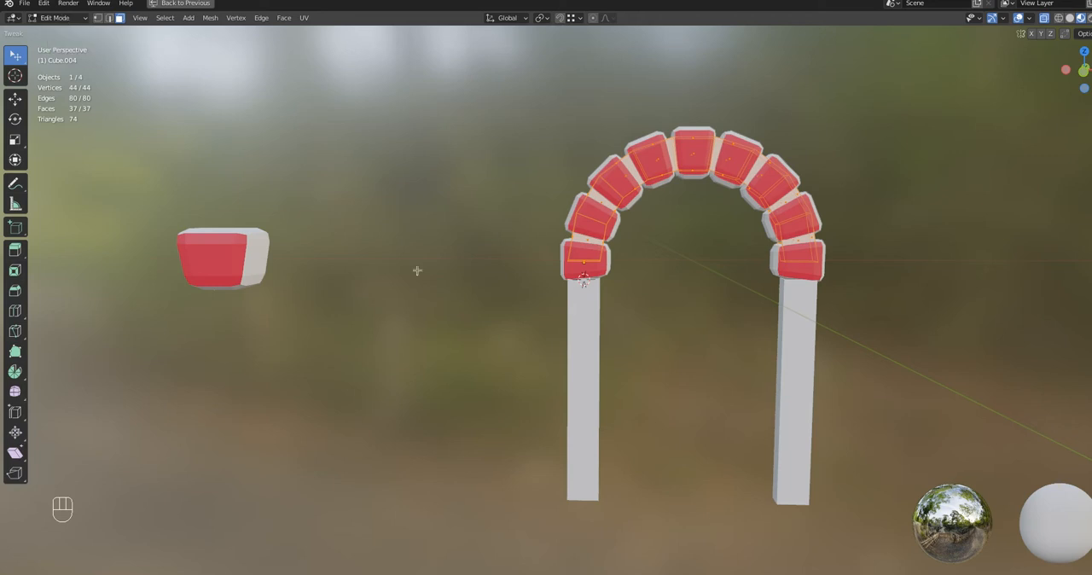
# Restore the full workspace layout, create a new material on the inner arch section and set its base color value to 0.384
pyautogui.hotkey('ctrl', 'space')
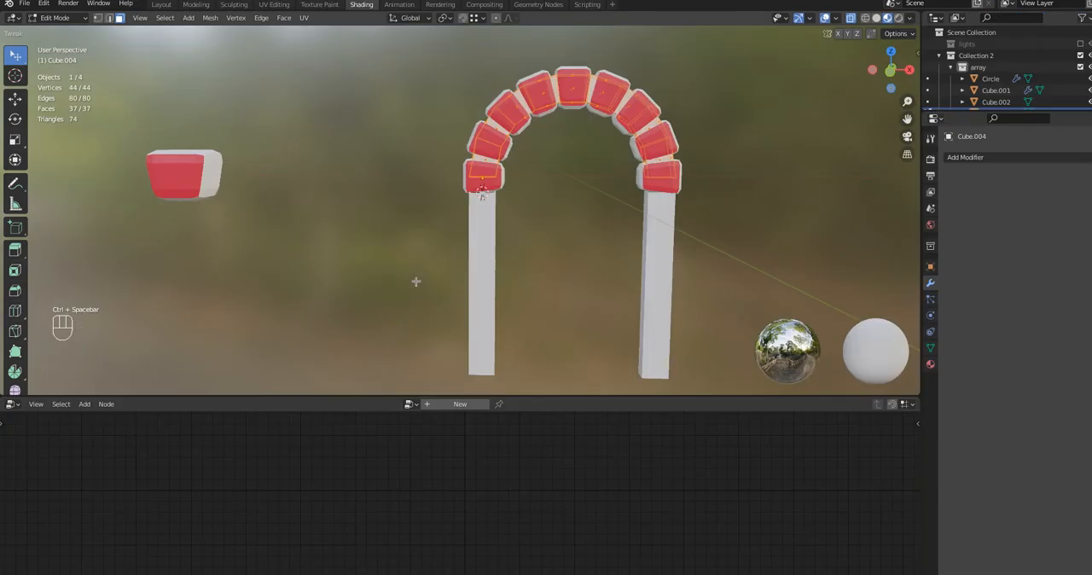
pyautogui.click(931, 365)
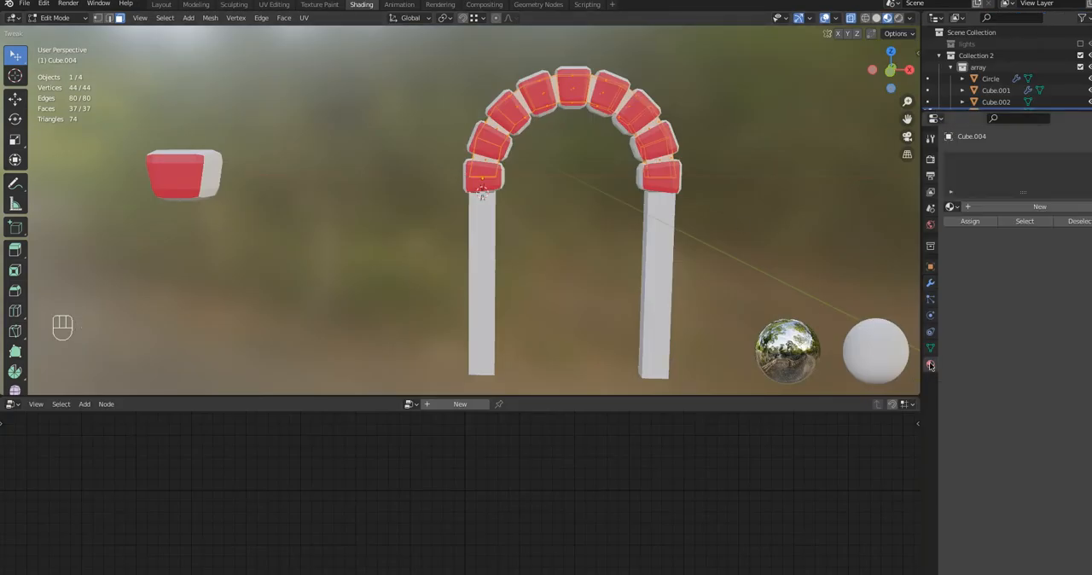
pyautogui.click(983, 202)
pyautogui.click(1036, 341)
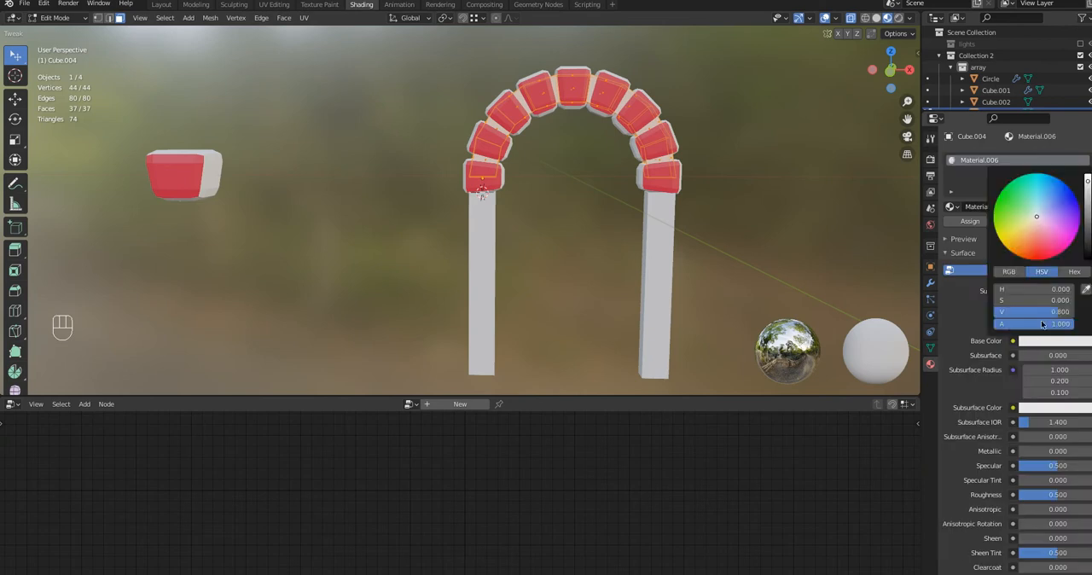
pyautogui.moveTo(1087, 181); pyautogui.dragTo(1086, 205)
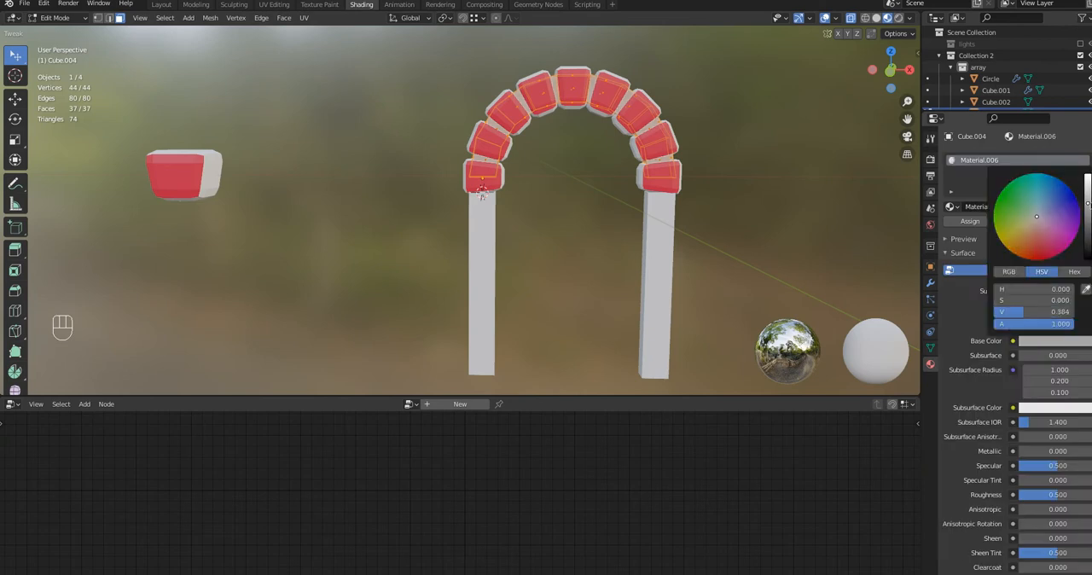
pyautogui.click(985, 166)
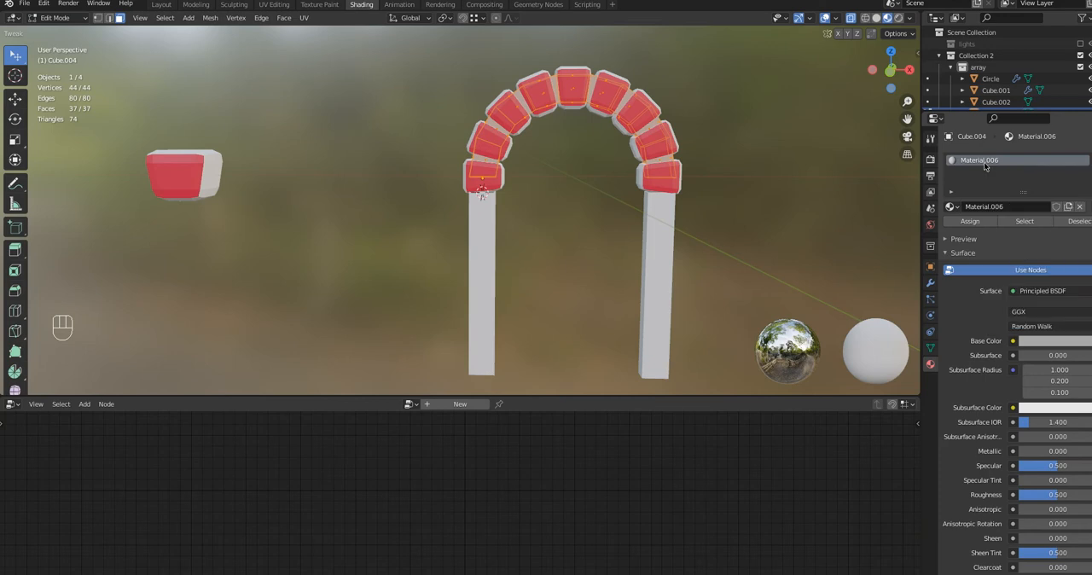
# Rename the inner arch's new material to "grey"
pyautogui.click(983, 208)
pyautogui.write('grey')
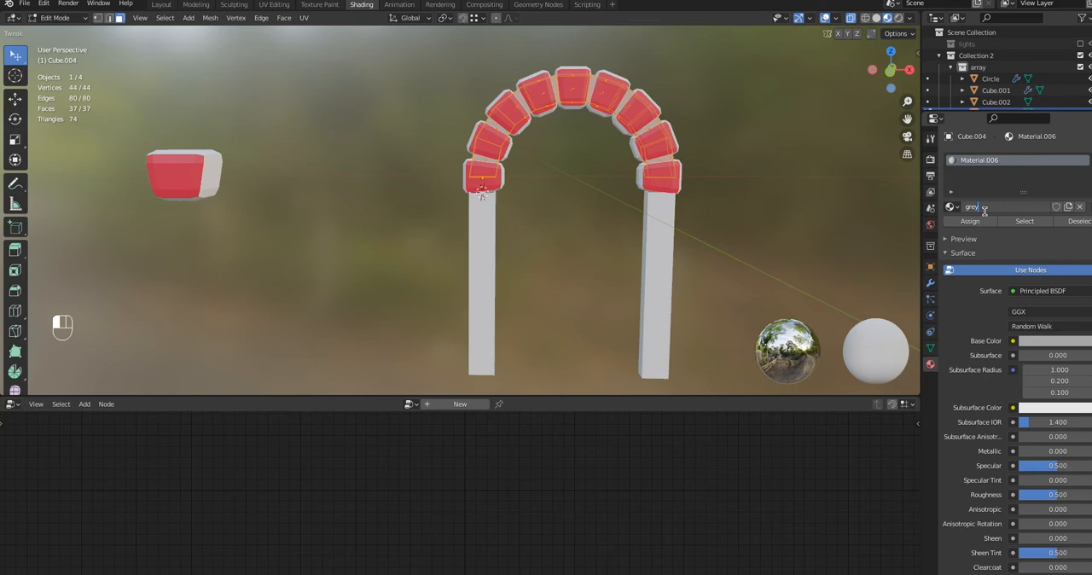
pyautogui.press('Return')
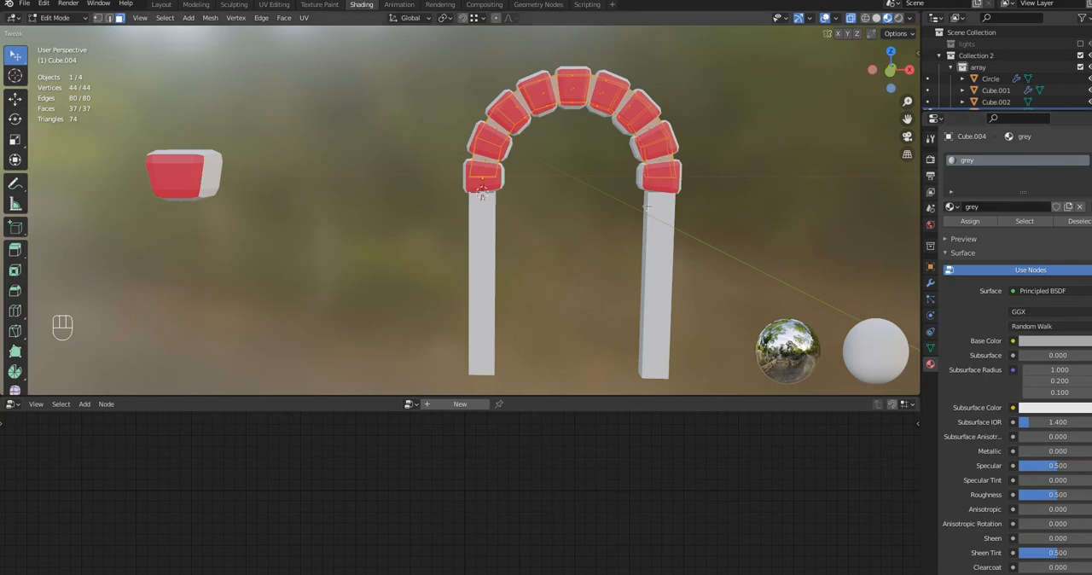
# In Object Mode, select the pillars and block arch with the inner arch active, and link its grey material to them
pyautogui.click(58, 18)
pyautogui.click(67, 31)
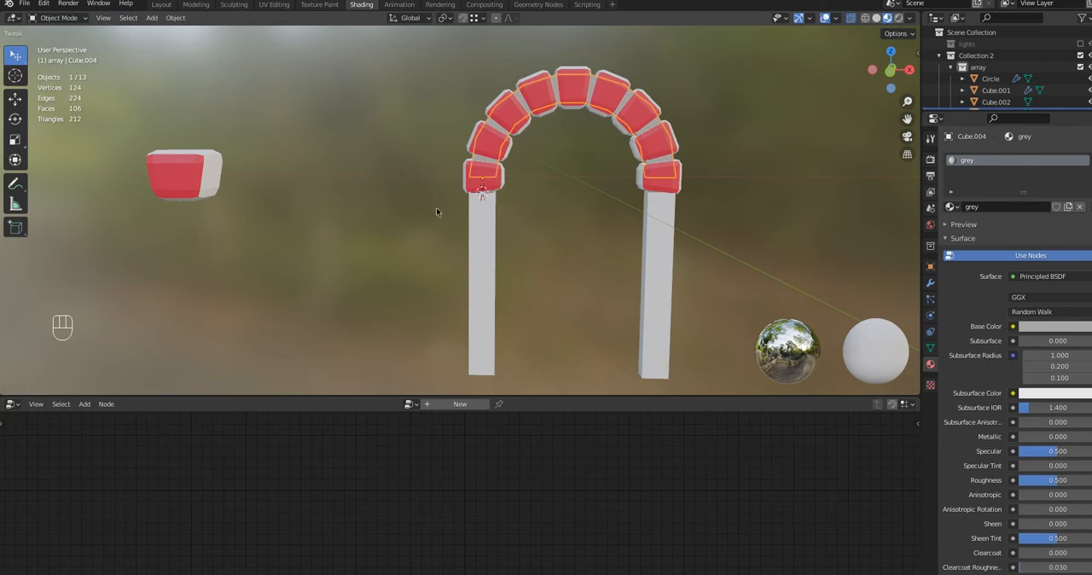
pyautogui.click(478, 237)
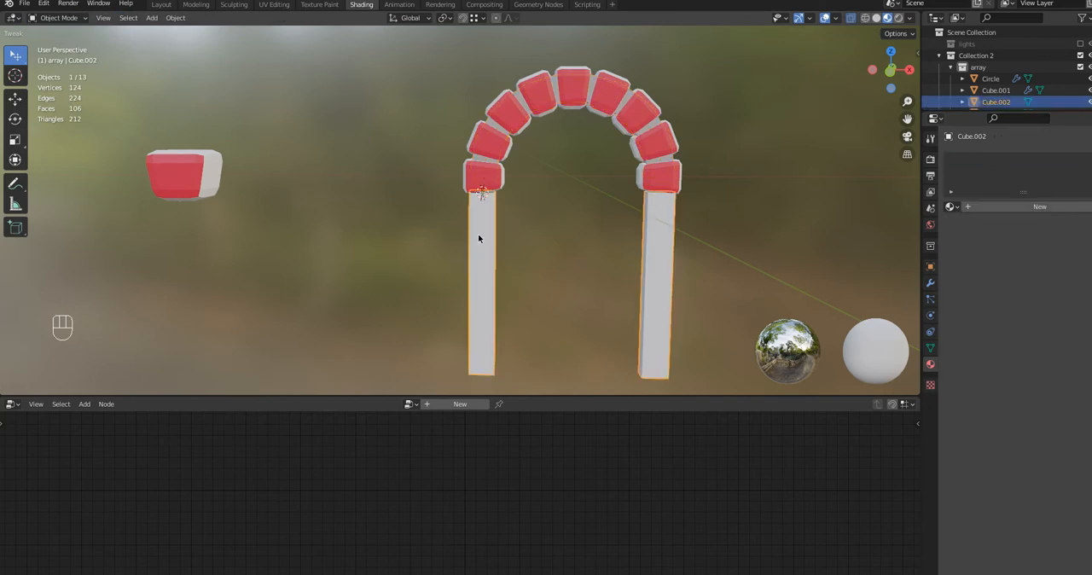
pyautogui.keyDown('shift'); pyautogui.click(478, 162); pyautogui.keyUp('shift')
pyautogui.keyDown('shift'); pyautogui.click(479, 162); pyautogui.keyUp('shift')
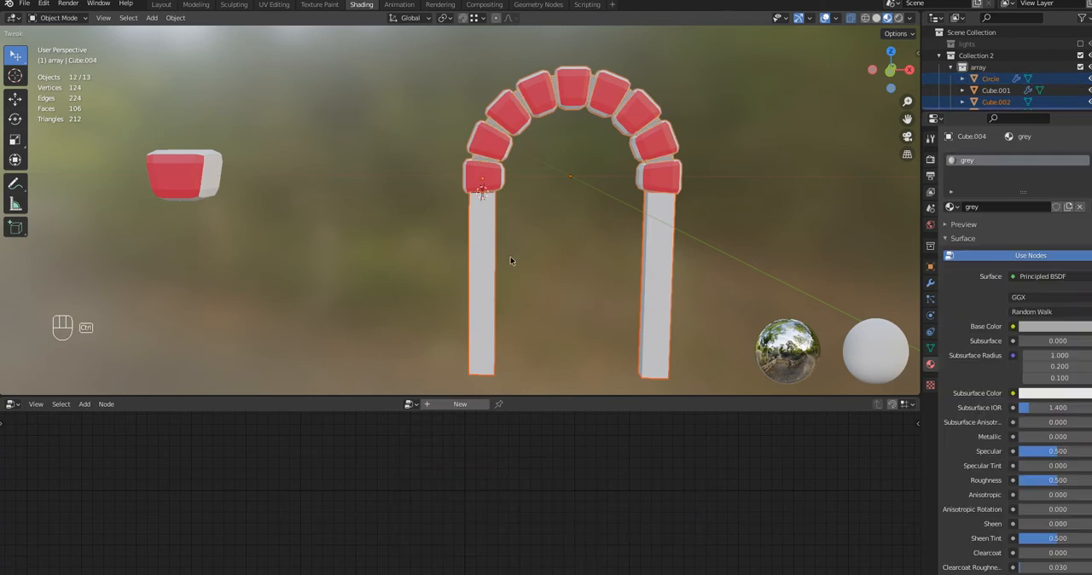
pyautogui.hotkey('ctrl', 'l')
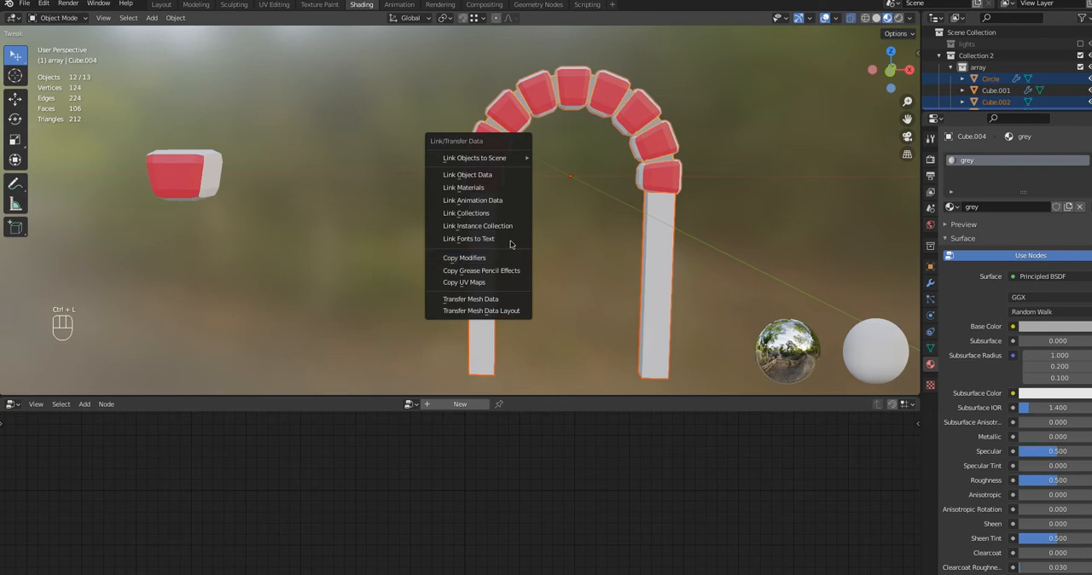
pyautogui.click(508, 188)
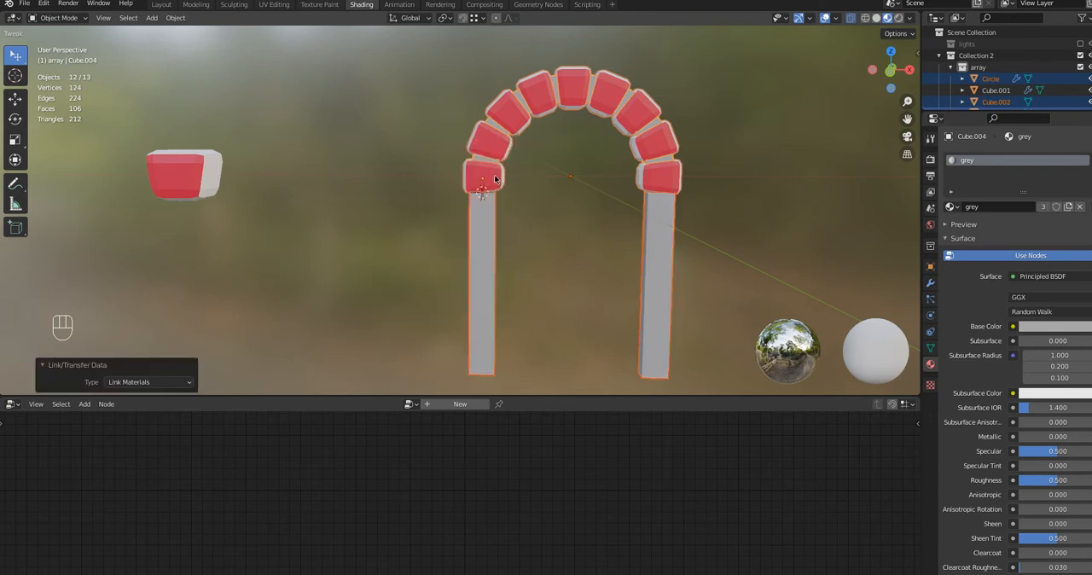
# Remove the red material slot from the standalone beveled block
pyautogui.click(179, 174)
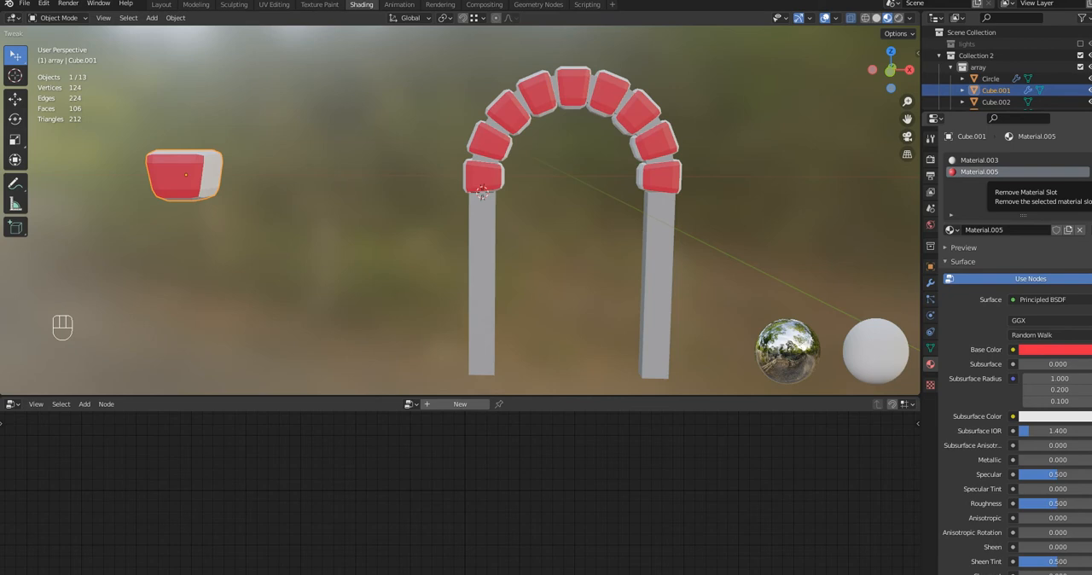
pyautogui.click(1085, 174)
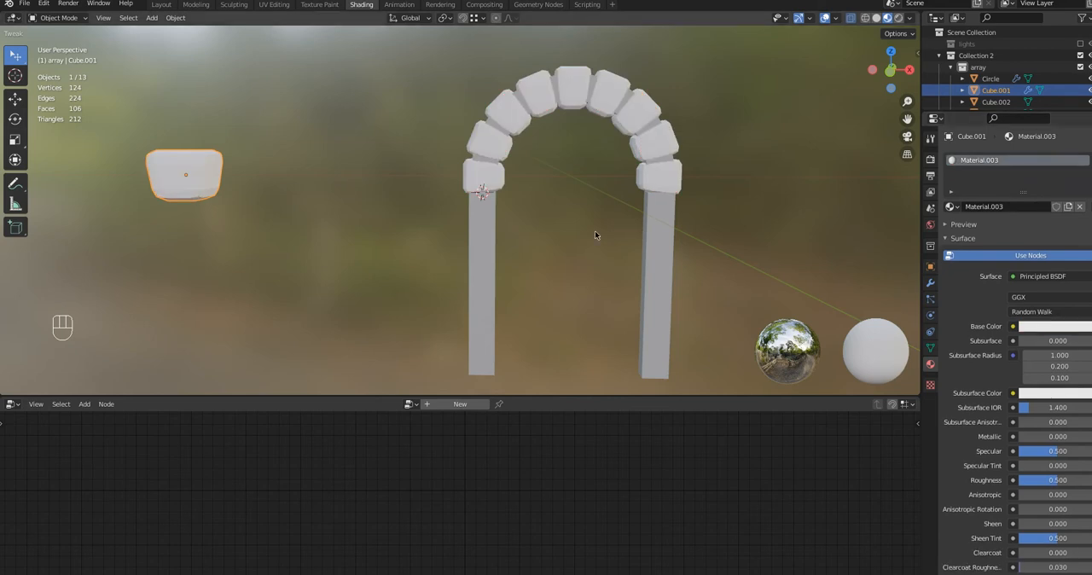
# Add a cube at the top of the left pillar and move it down about 1.18 m along Z
pyautogui.moveTo(580, 248); pyautogui.dragTo(505, 229, button='middle')
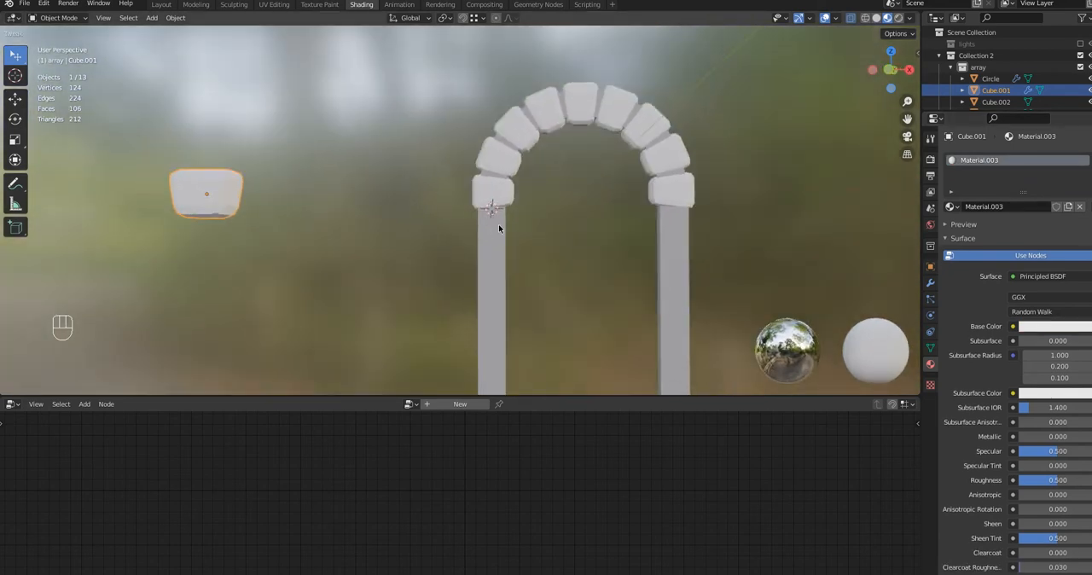
pyautogui.press('shift')
pyautogui.hotkey('shift', 'a')
pyautogui.moveTo(492, 229)
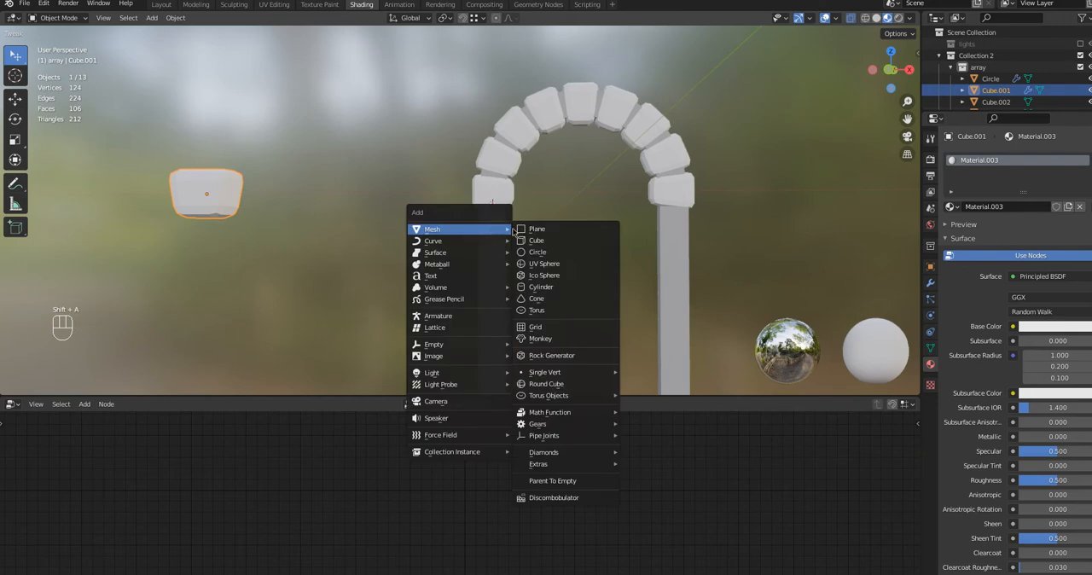
pyautogui.click(534, 241)
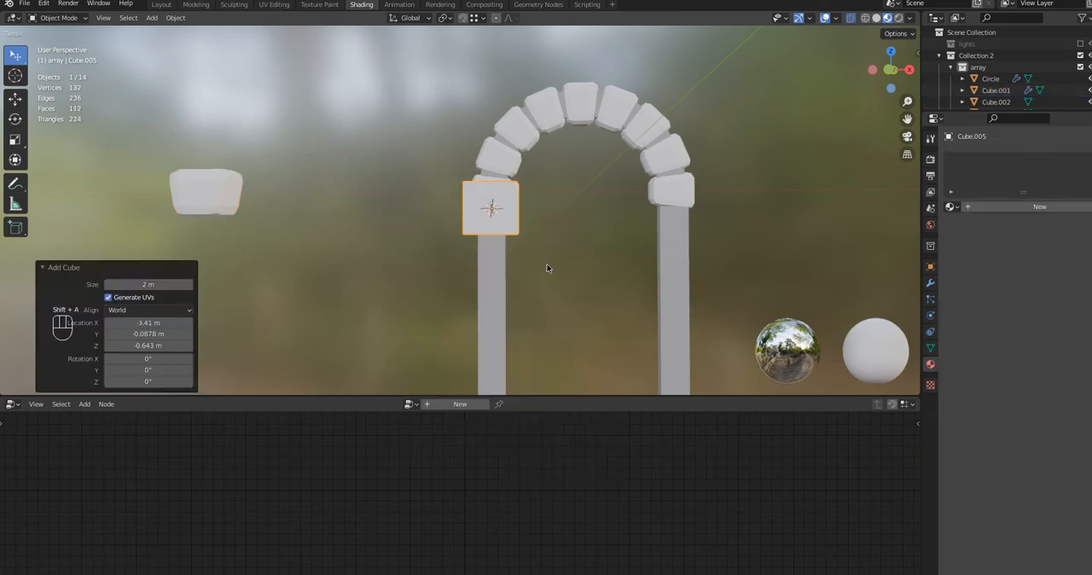
pyautogui.press('g')
pyautogui.press('z')
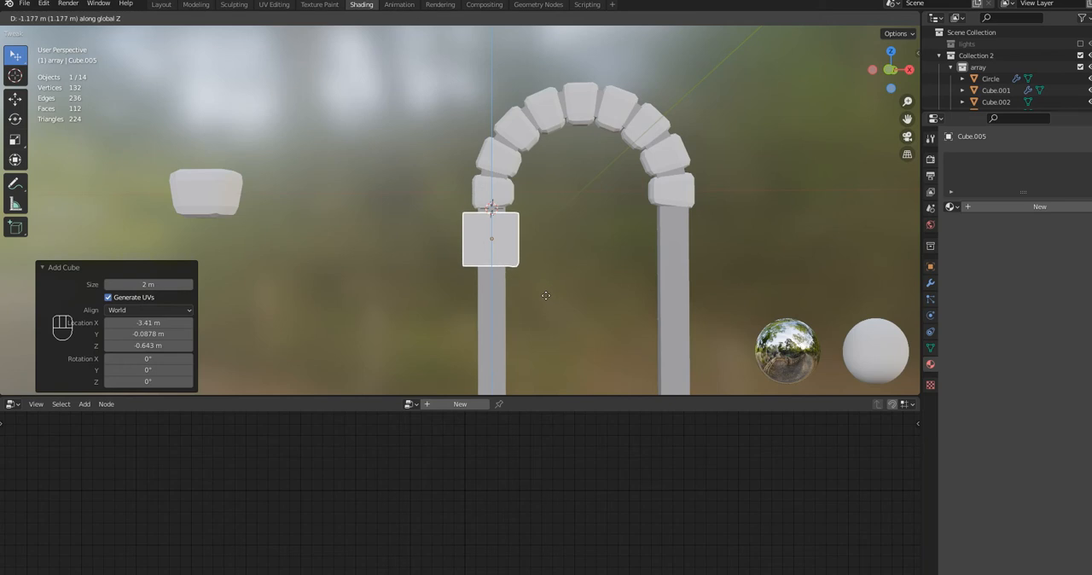
pyautogui.click(545, 295)
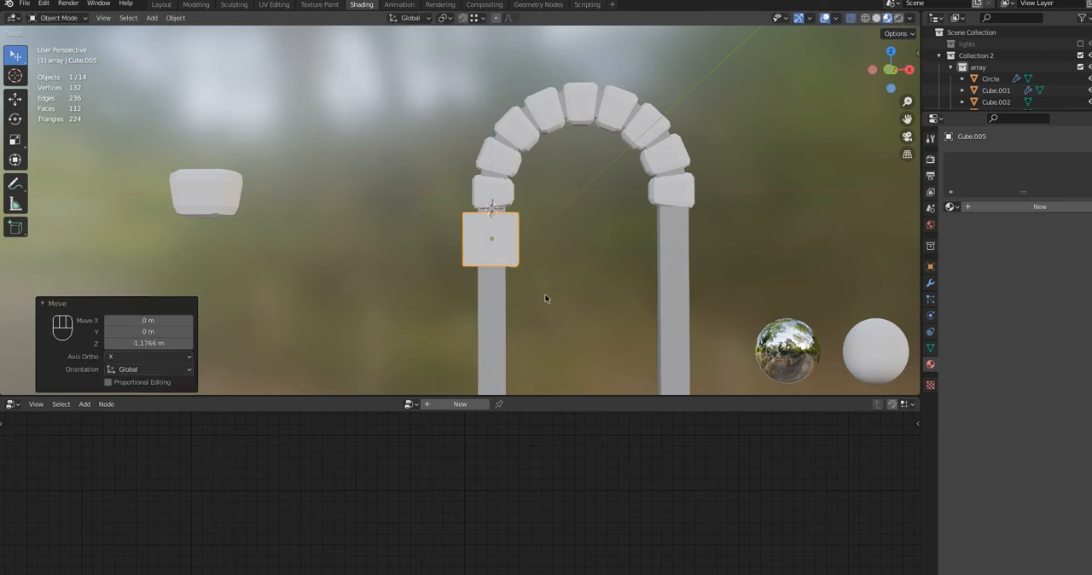
# Copy the modifiers from the standalone beveled block to the new cube on the left pillar
pyautogui.press('shift')
pyautogui.keyDown('shift'); pyautogui.click(225, 185); pyautogui.keyUp('shift')
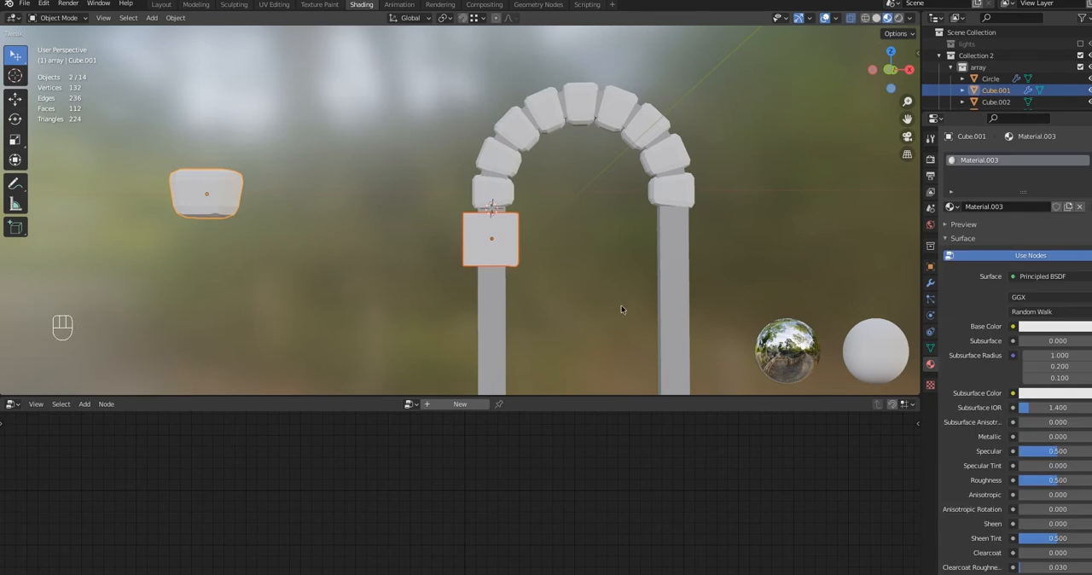
pyautogui.hotkey('ctrl', 'l')
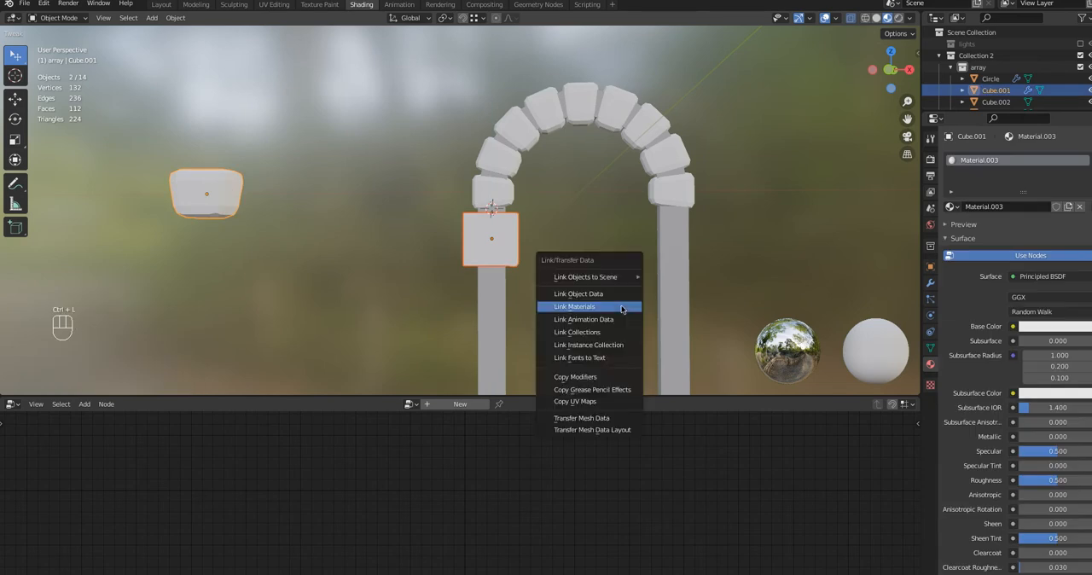
pyautogui.click(601, 375)
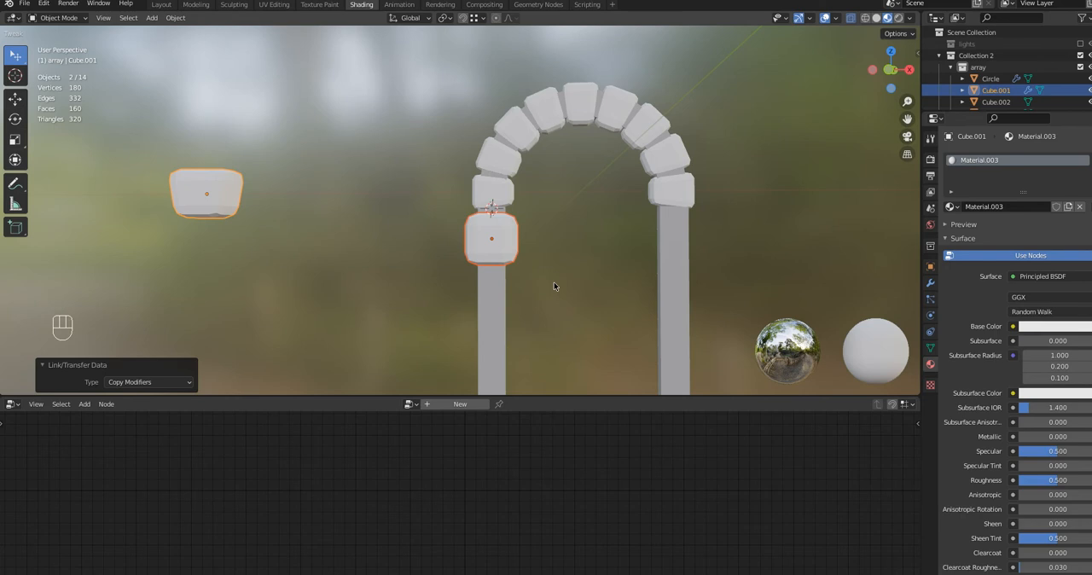
pyautogui.press('s')
pyautogui.press('z')
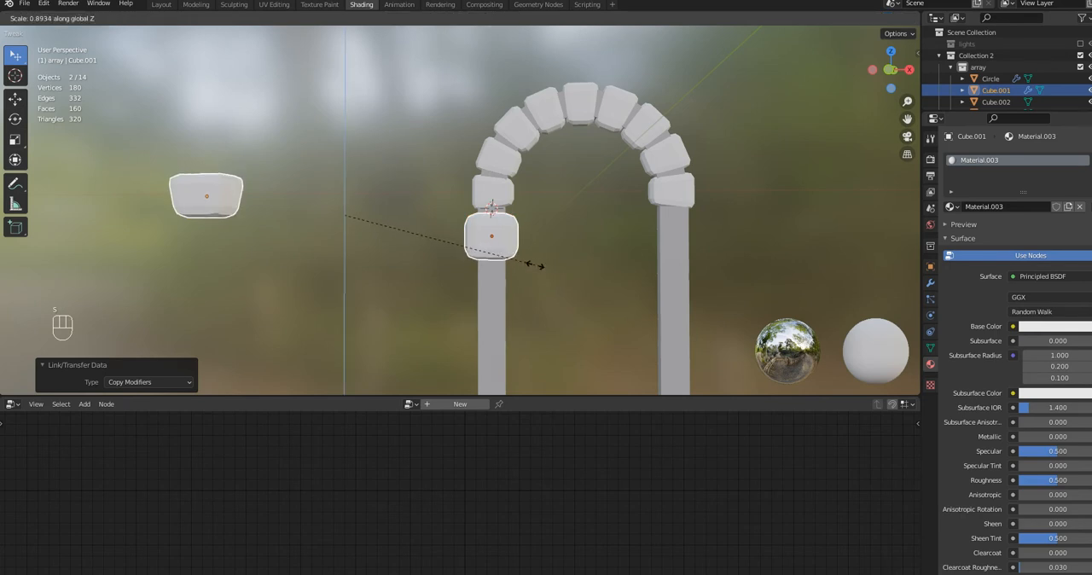
pyautogui.click(534, 264)
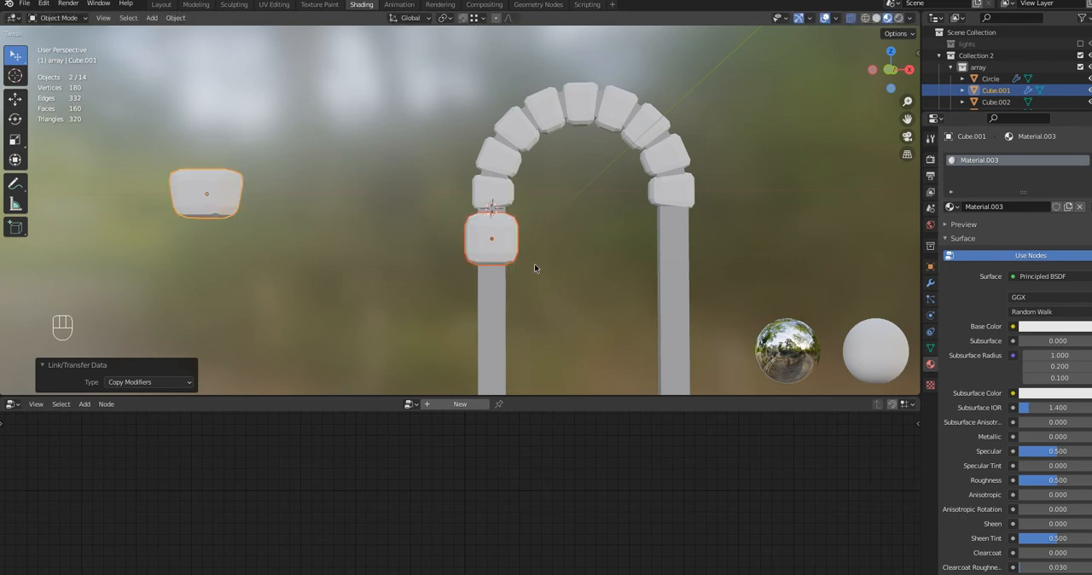
# Select only the new pillar block and scale it to about 0.685 along Z and 0.822 along X
pyautogui.click(486, 257)
pyautogui.press('s')
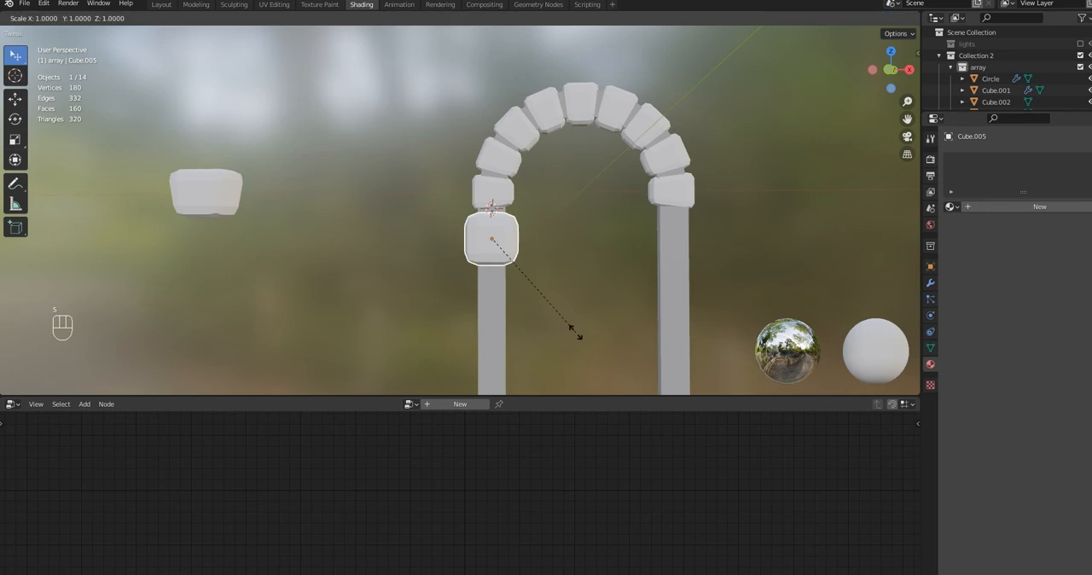
pyautogui.press('z')
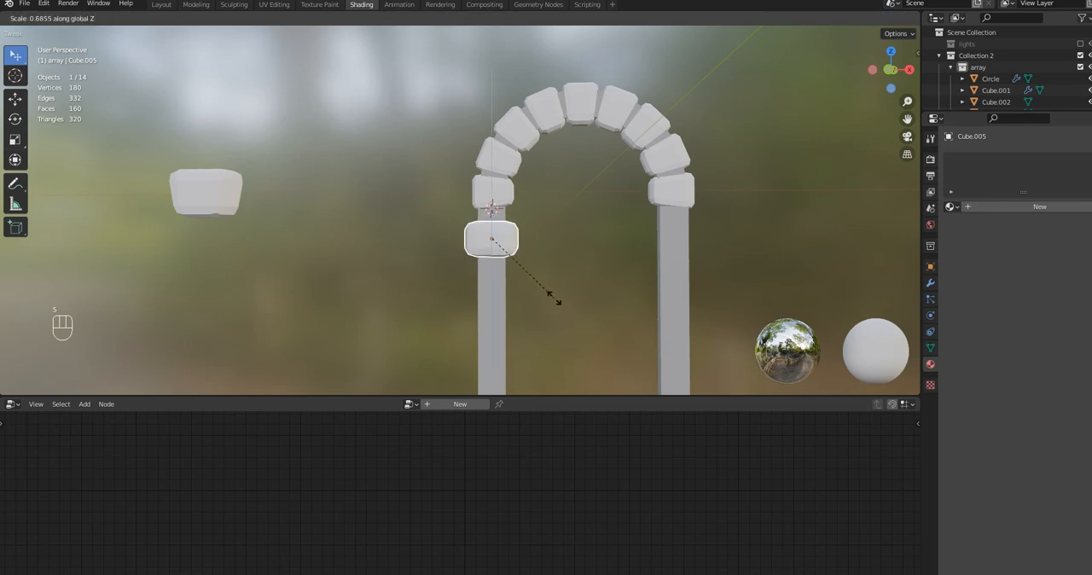
pyautogui.click(554, 297)
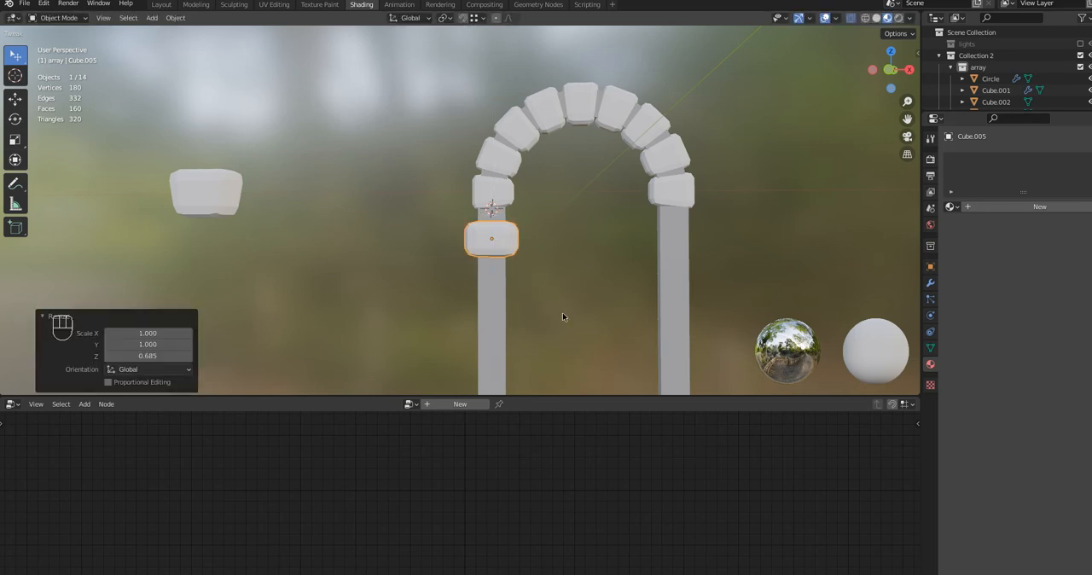
pyautogui.press('s')
pyautogui.press('x')
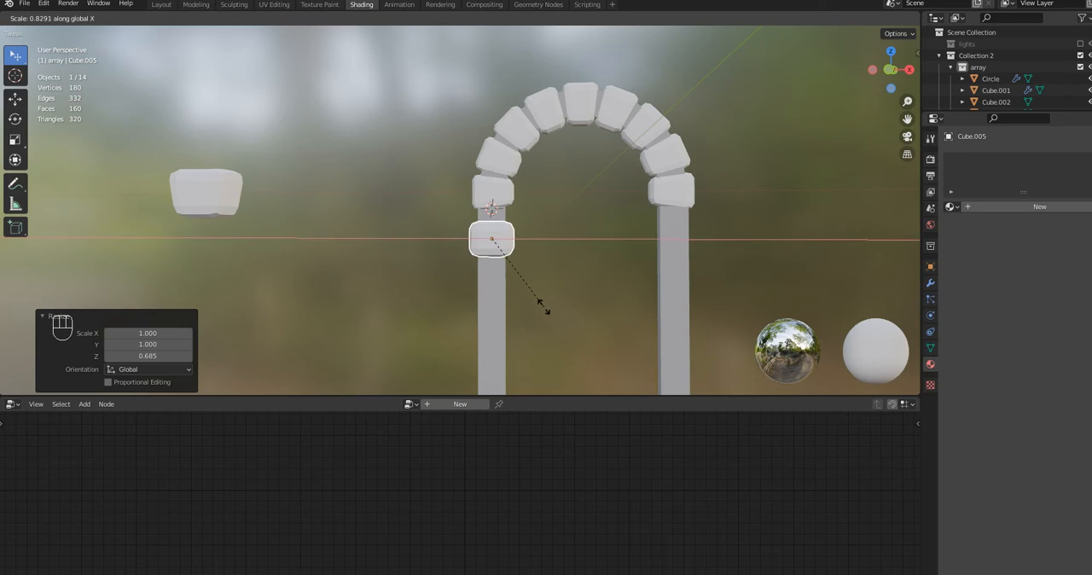
pyautogui.click(541, 305)
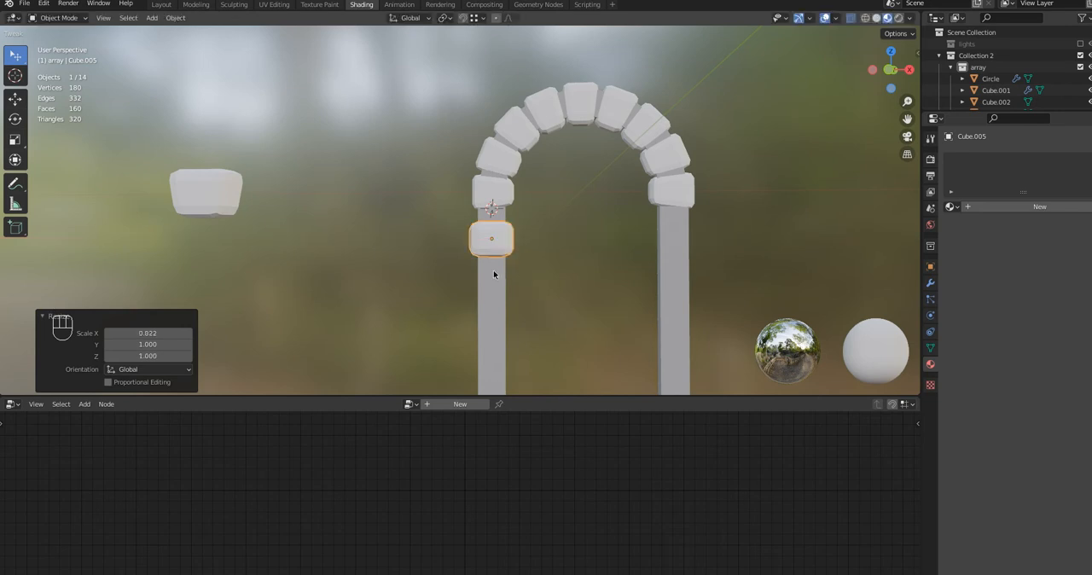
# Move the pillar block up about 0.34 m along Z to sit just below the arch's lowest left block
pyautogui.press('g')
pyautogui.press('z')
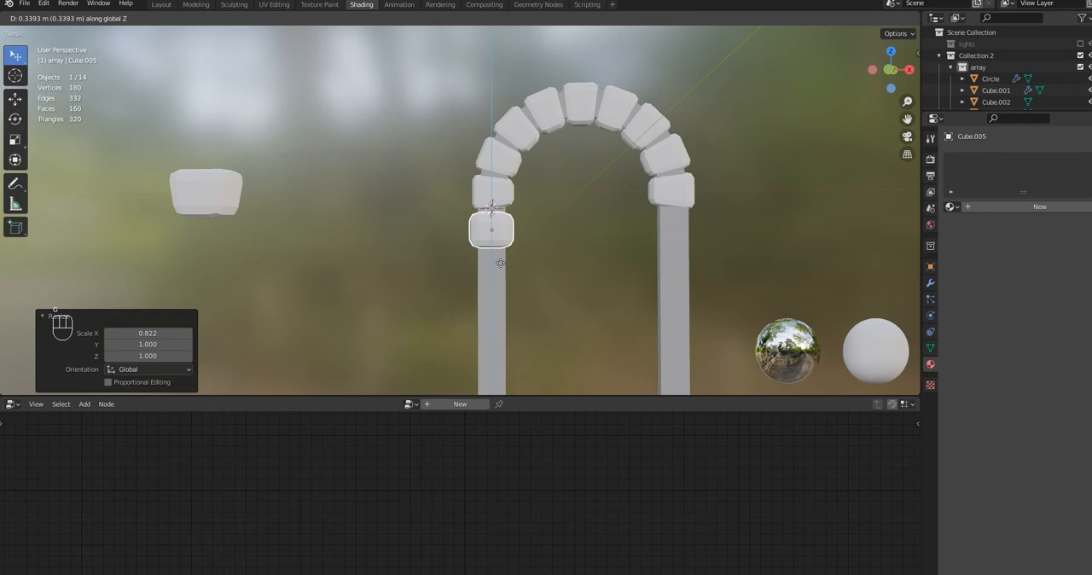
pyautogui.click(500, 263)
# Narrow the pillar block's depth to match the arch, scaling it along Y by about 0.731 and again by 0.738
pyautogui.scroll(-4, 562, 280)
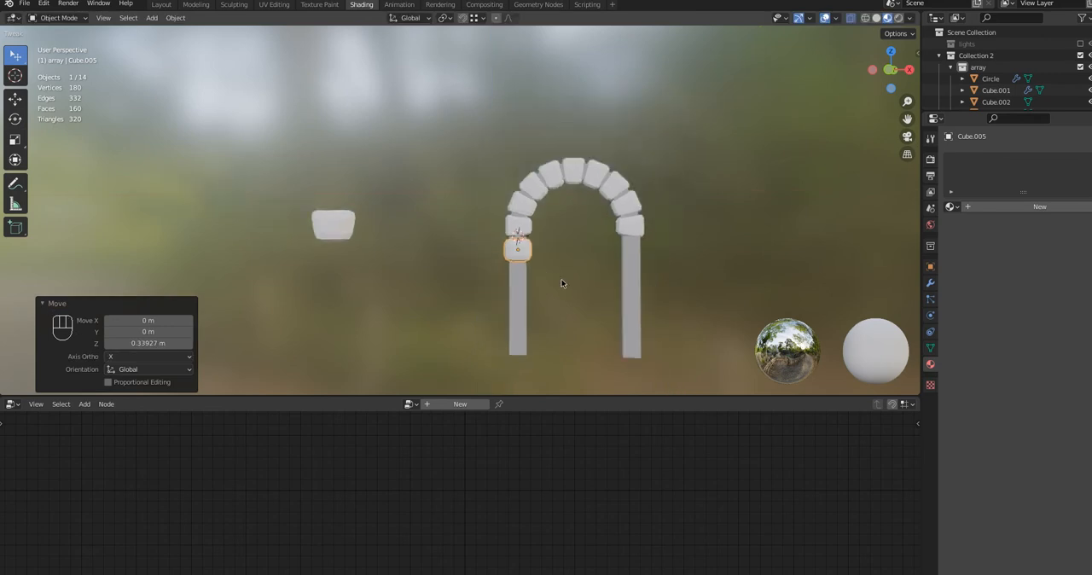
pyautogui.moveTo(561, 285); pyautogui.dragTo(679, 285, button='middle')
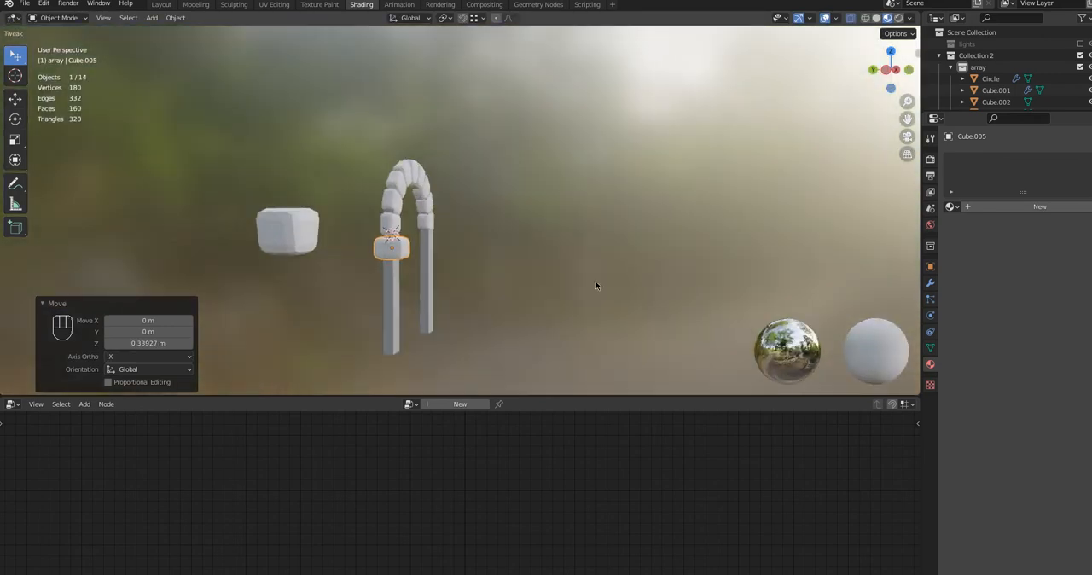
pyautogui.press('s')
pyautogui.press('y')
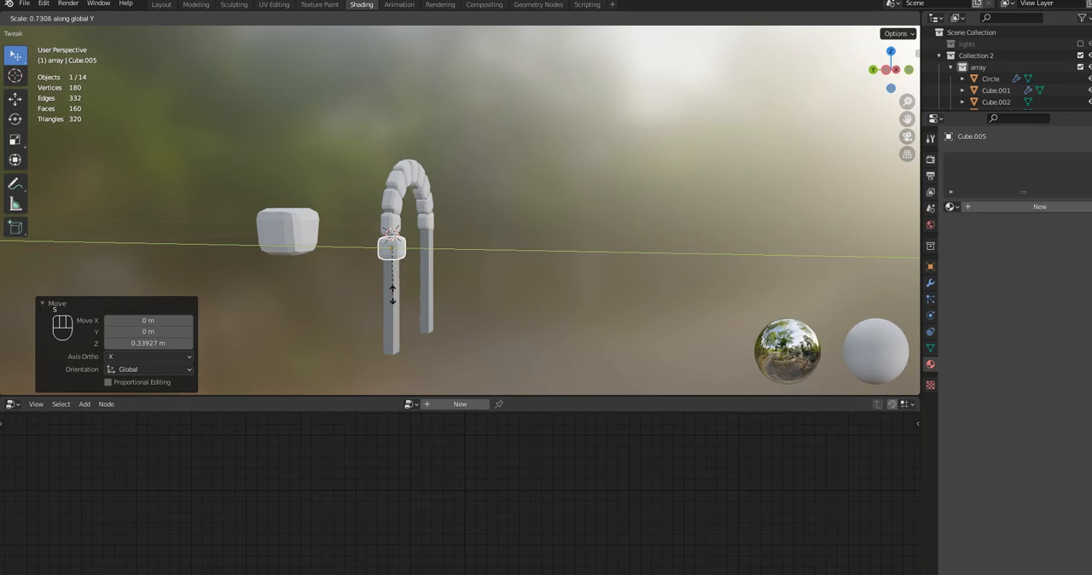
pyautogui.click(392, 296)
pyautogui.moveTo(438, 312); pyautogui.dragTo(465, 303, button='middle')
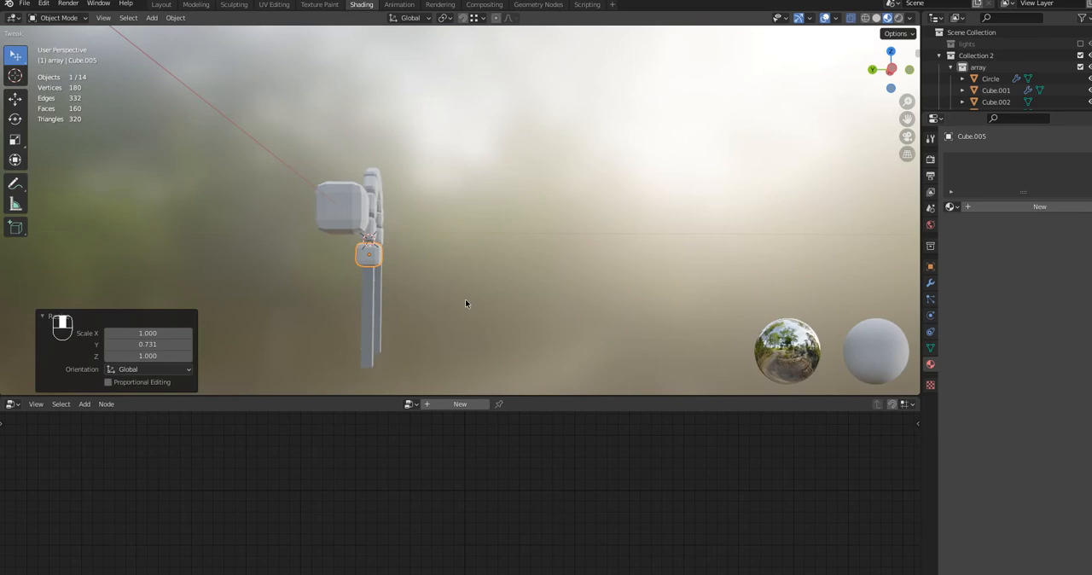
pyautogui.press('s')
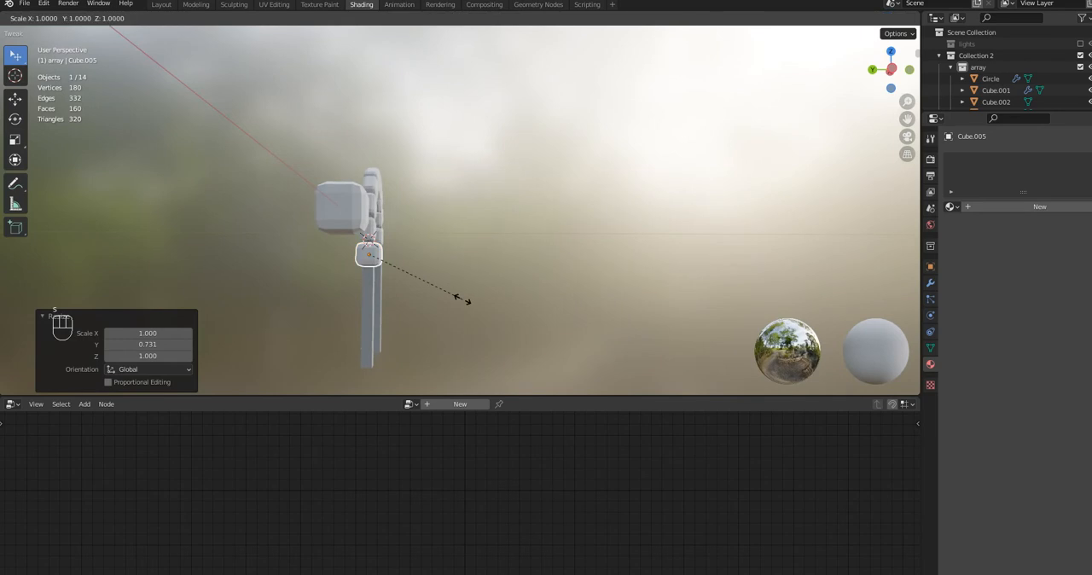
pyautogui.press('y')
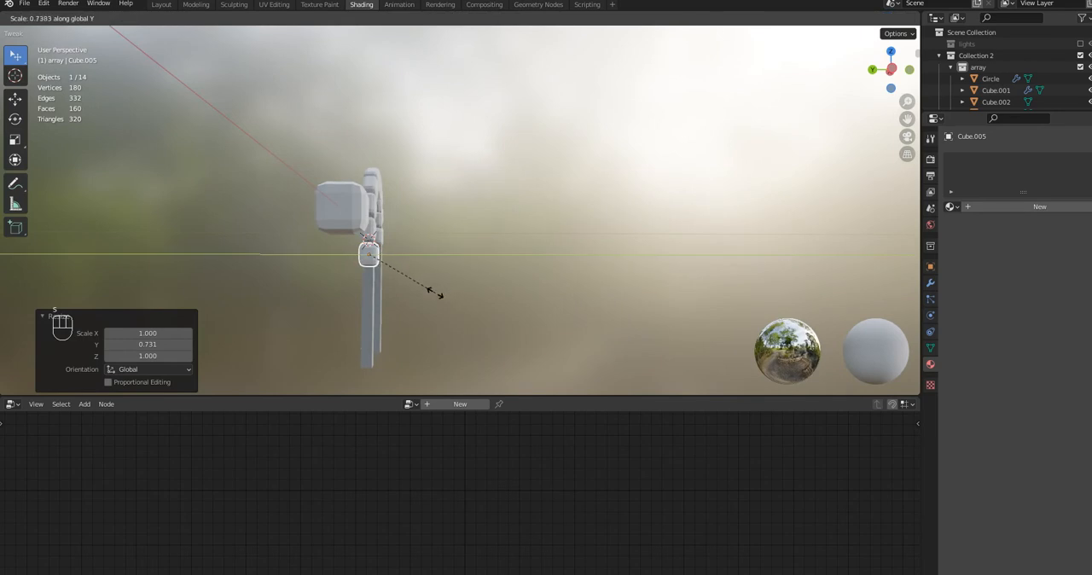
pyautogui.click(434, 293)
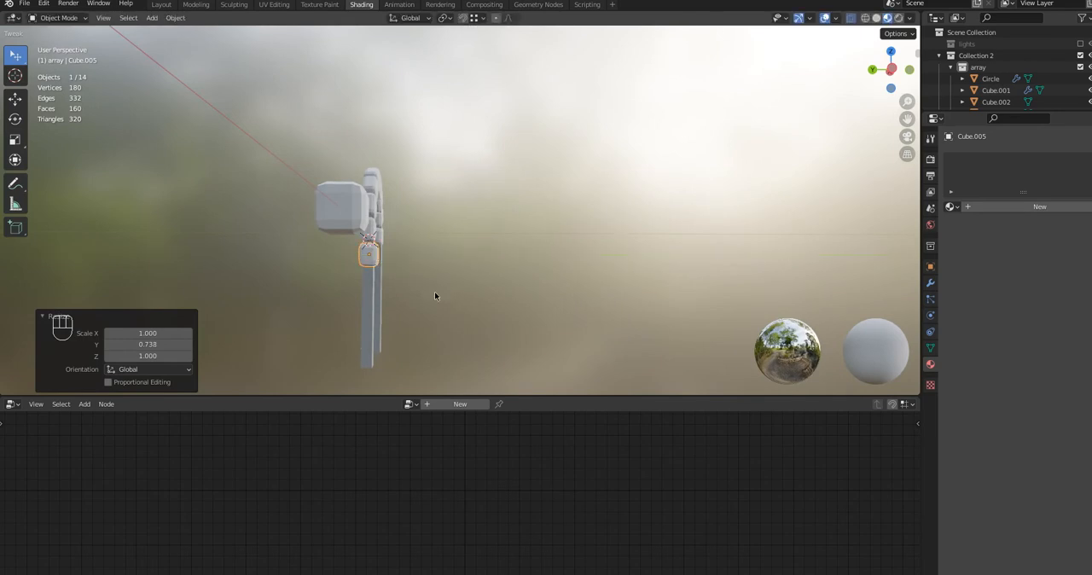
# Duplicate the pillar block and place the copy about 1.47 m lower along Z
pyautogui.scroll(-2, 433, 320)
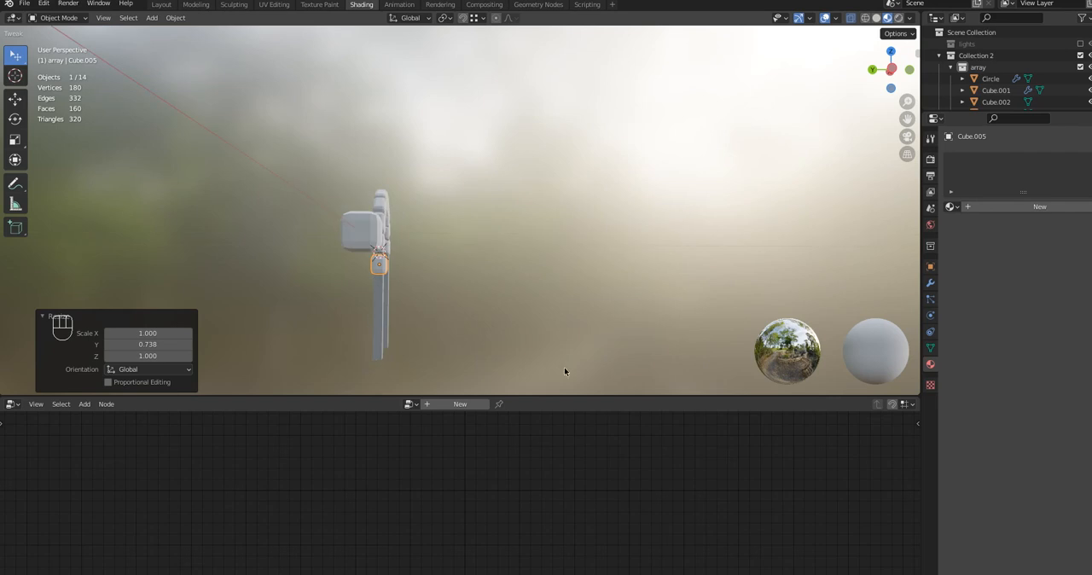
pyautogui.moveTo(482, 265); pyautogui.dragTo(380, 287, button='middle')
pyautogui.scroll(2, 379, 288)
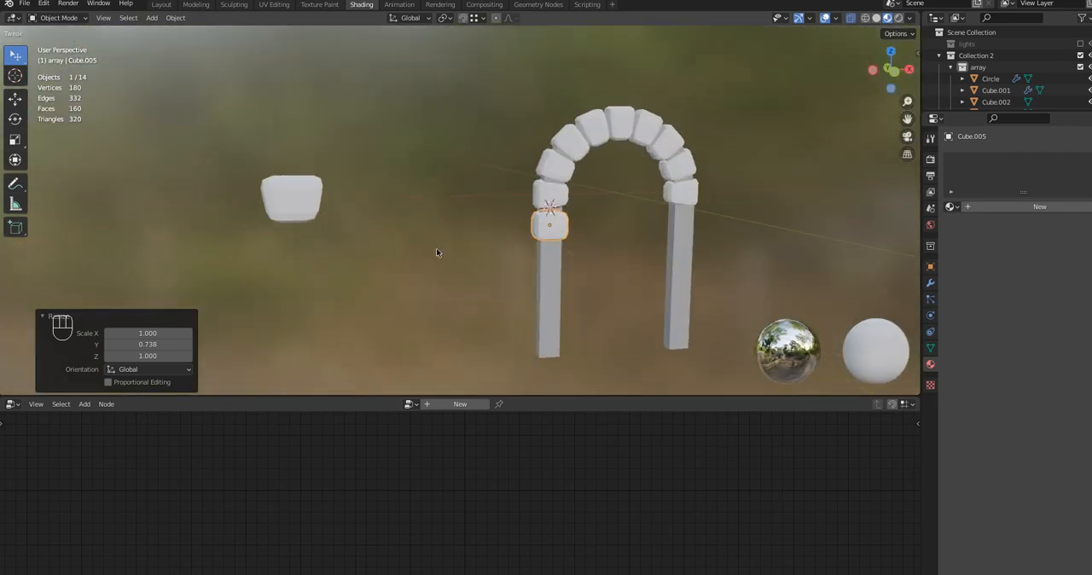
pyautogui.click(581, 221)
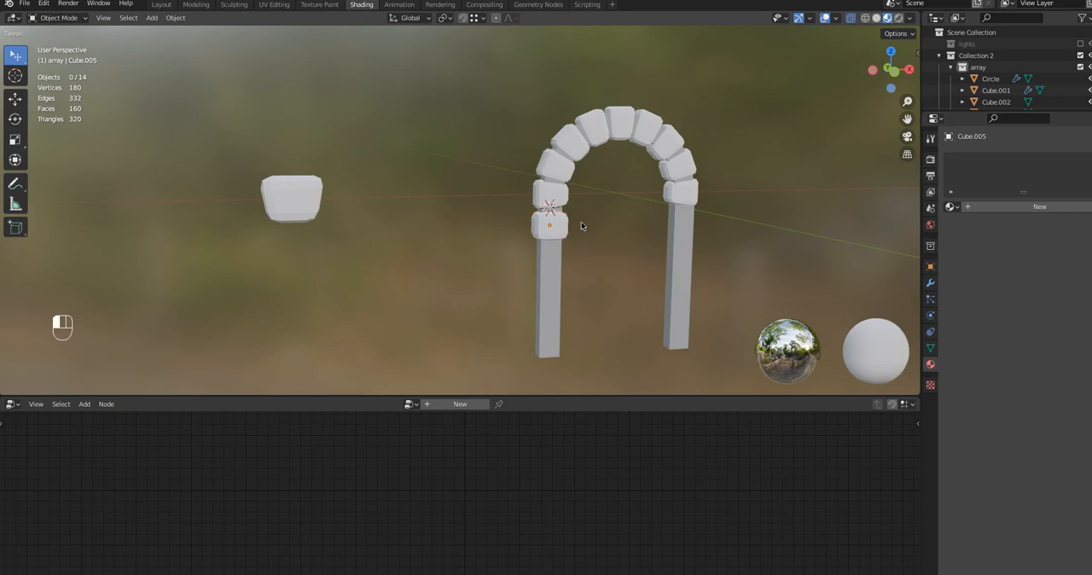
pyautogui.click(560, 228)
pyautogui.hotkey('shift', 'd')
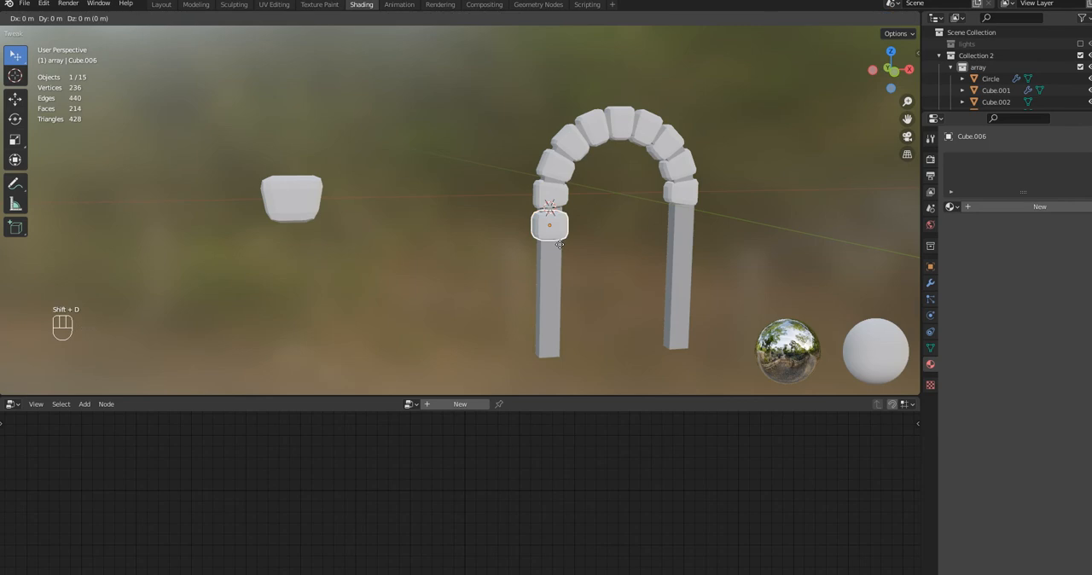
pyautogui.press('z')
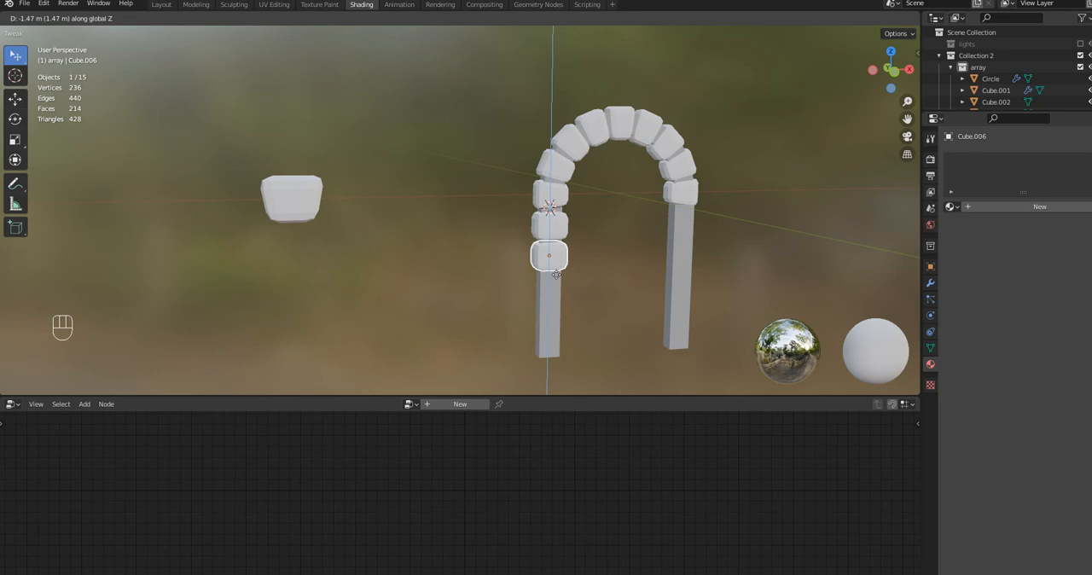
pyautogui.click(555, 273)
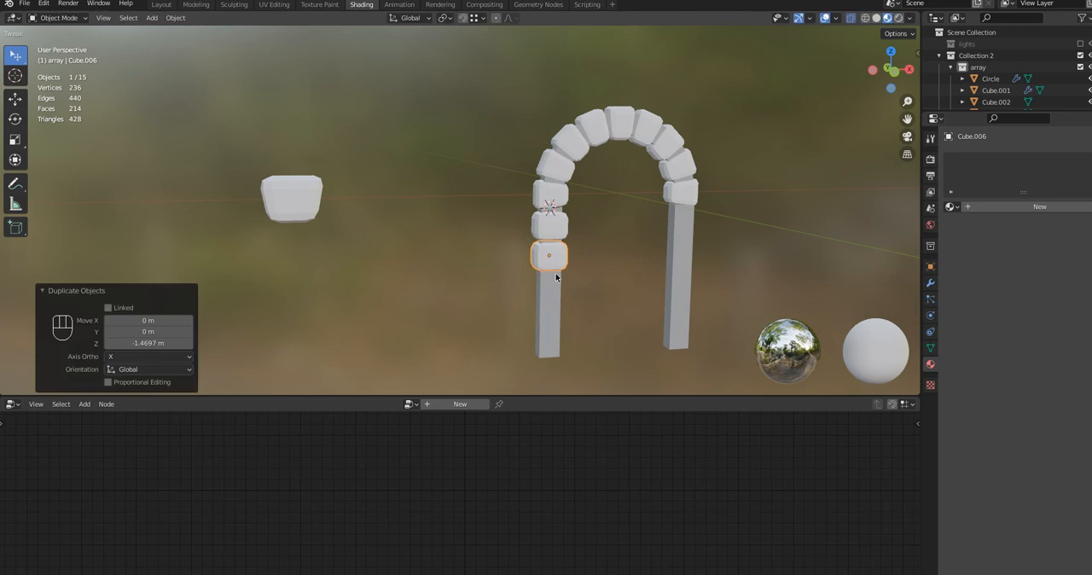
# Repeat the block duplication three more times to fill the left pillar down to its base
pyautogui.press('shift')
pyautogui.hotkey('shift', 'r')
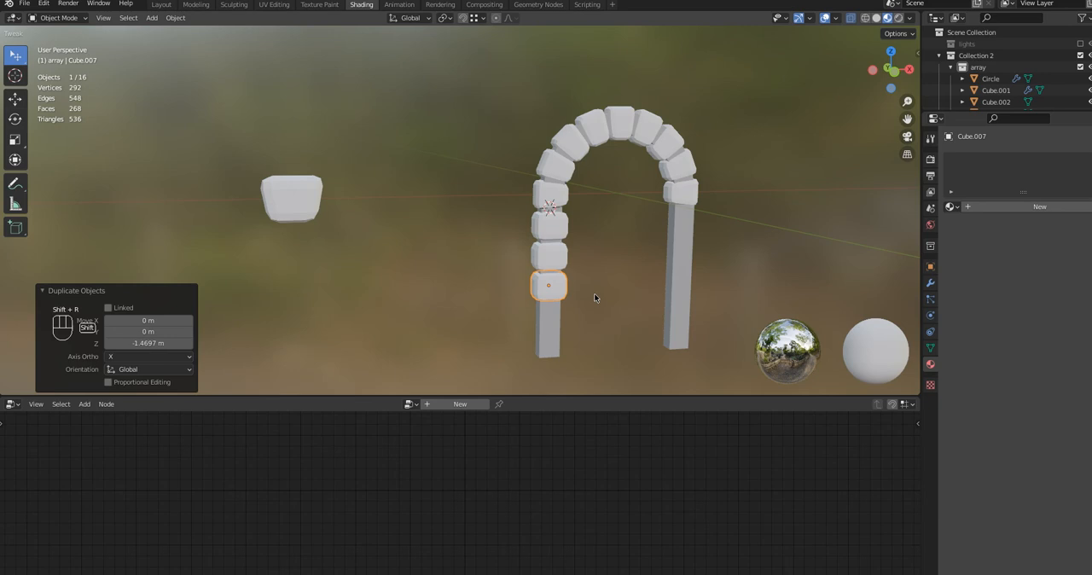
pyautogui.hotkey('shift', 'r')
pyautogui.hotkey('shift', 'r')
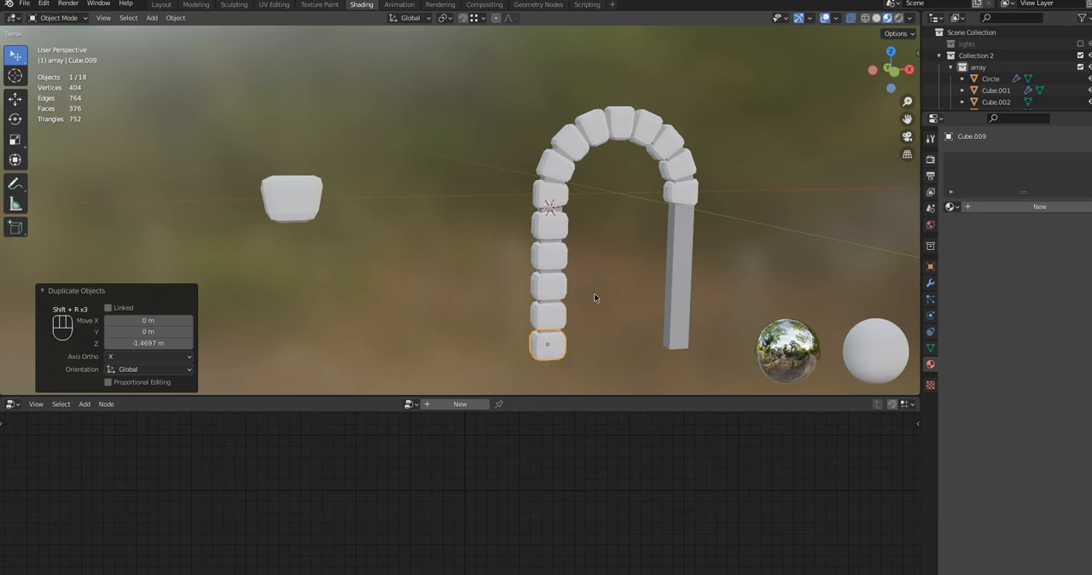
pyautogui.press('Return')
# Duplicate the left pillar's five blocks and place the copies about 6.829 m along X over the right pillar
pyautogui.moveTo(596, 299)
pyautogui.mouseDown(button='middle')
pyautogui.moveTo(560, 290)
pyautogui.moveTo(606, 285)
pyautogui.mouseUp(button='middle')
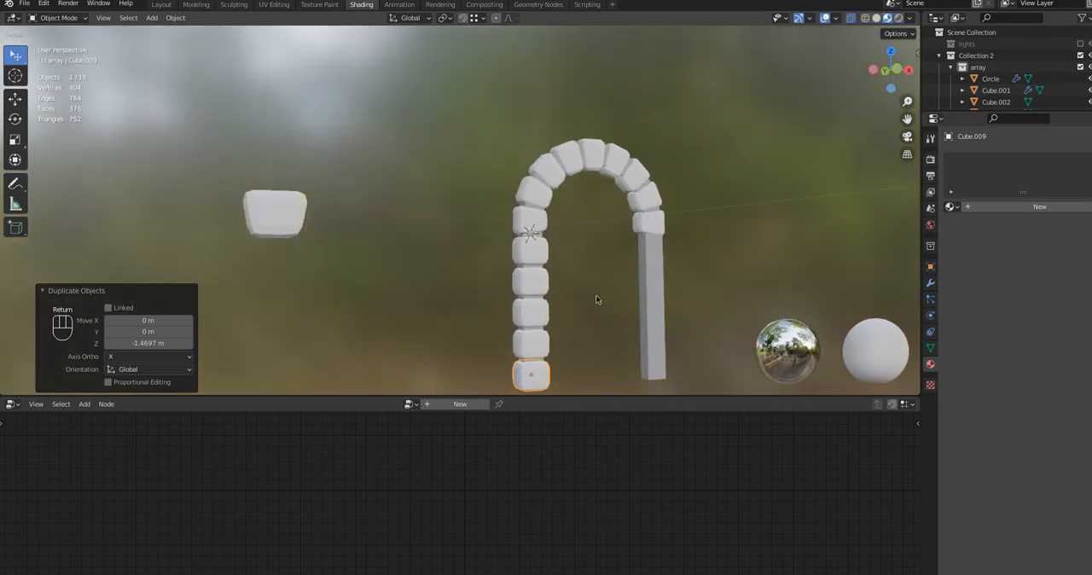
pyautogui.press('KP_1')
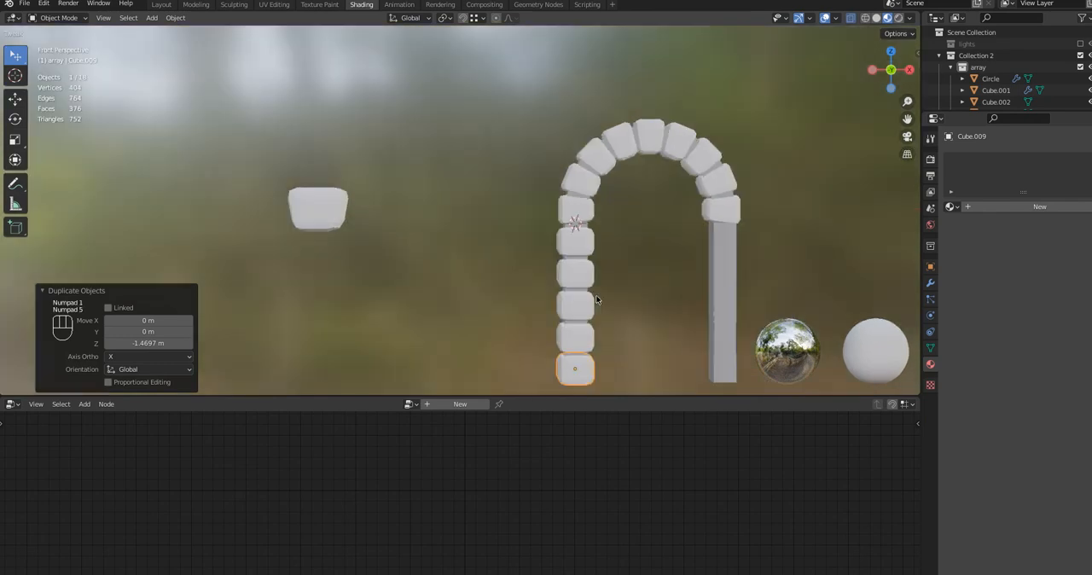
pyautogui.press('KP_5')
pyautogui.press('KP_5')
pyautogui.scroll(-3, 591, 296)
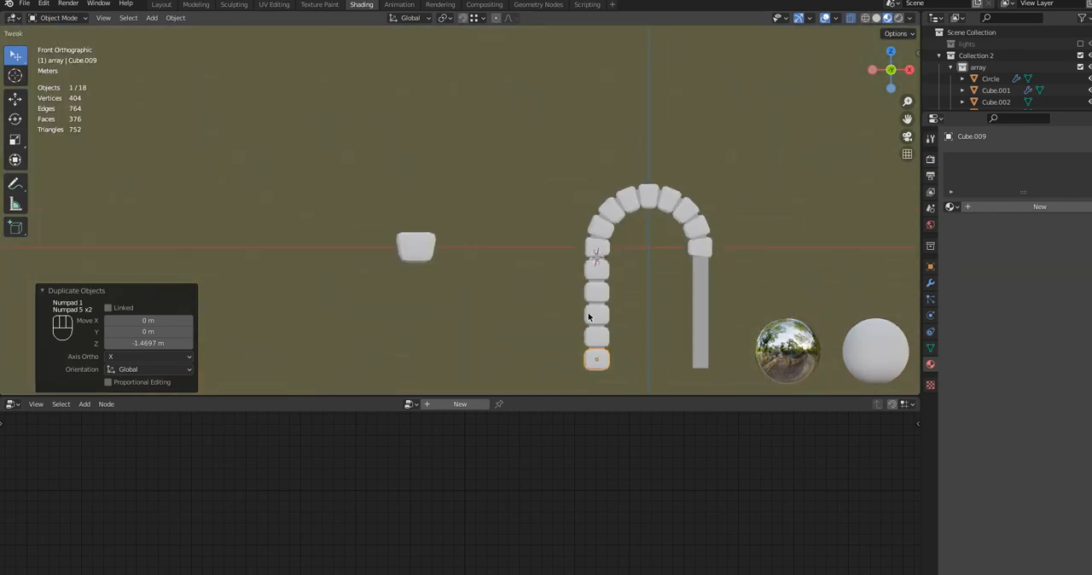
pyautogui.keyDown('shift'); pyautogui.click(587, 341); pyautogui.keyUp('shift')
pyautogui.keyDown('shift'); pyautogui.click(600, 318); pyautogui.keyUp('shift')
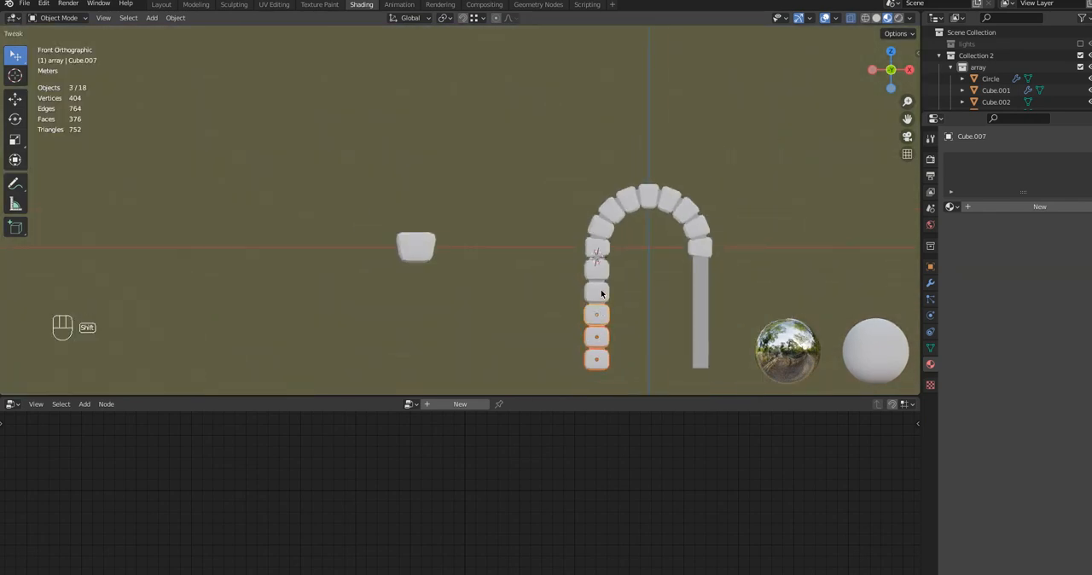
pyautogui.keyDown('shift'); pyautogui.click(601, 294); pyautogui.keyUp('shift')
pyautogui.keyDown('shift'); pyautogui.click(602, 275); pyautogui.keyUp('shift')
pyautogui.hotkey('shift', 'd')
pyautogui.press('x')
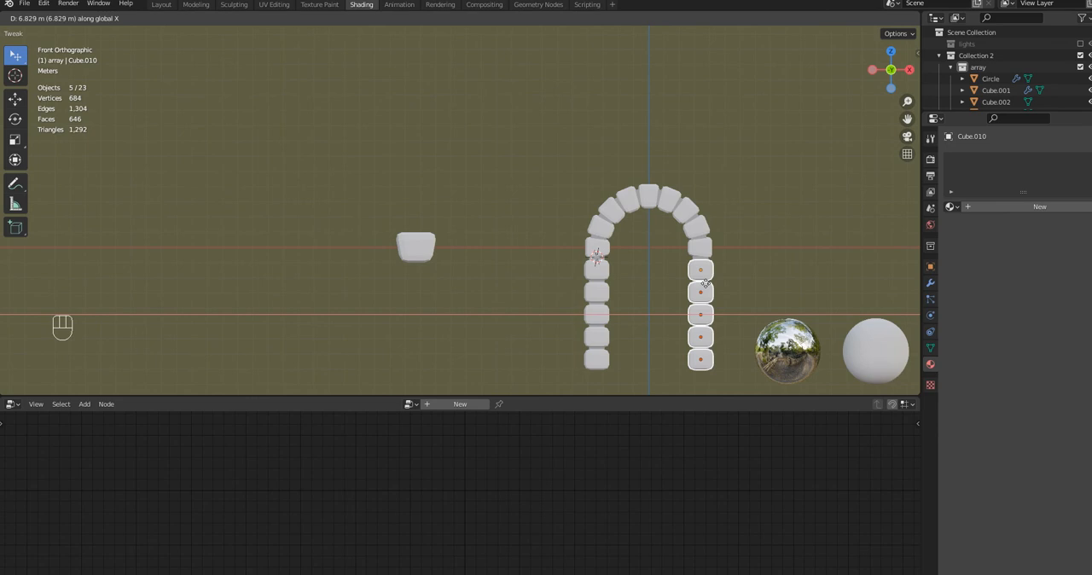
pyautogui.click(705, 285)
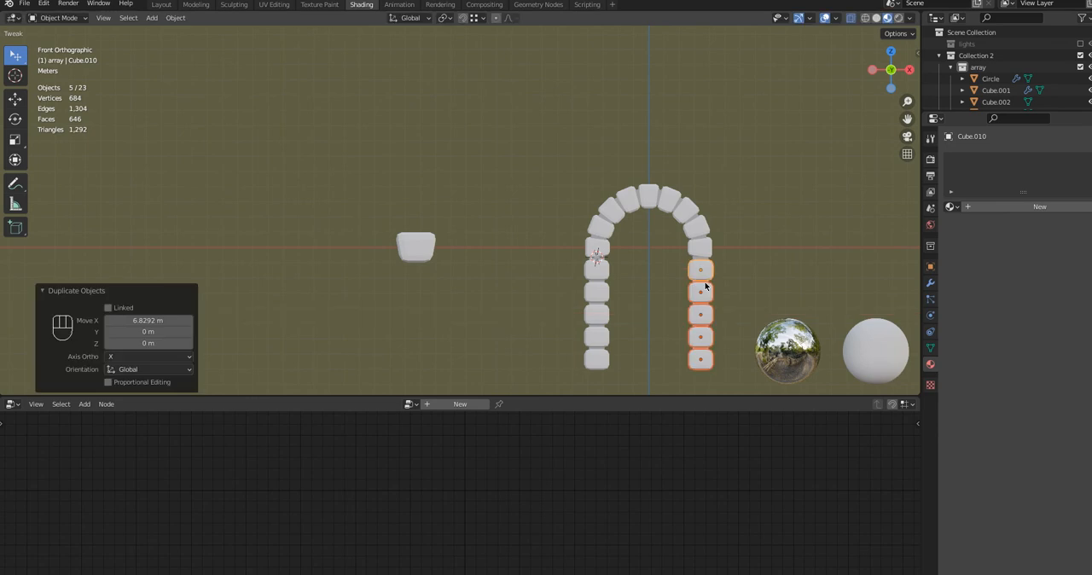
pyautogui.click(653, 293)
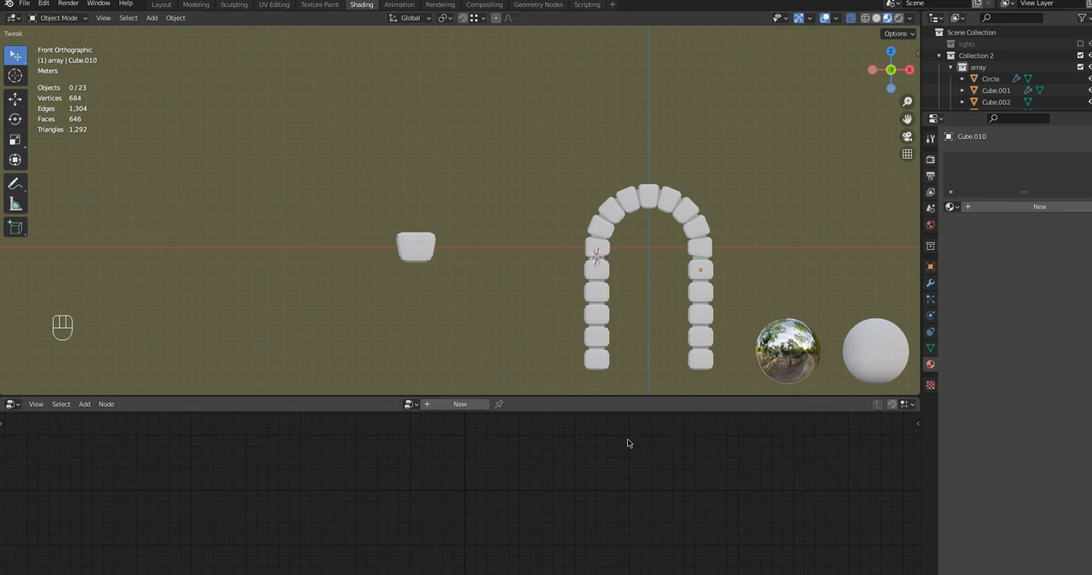
# Open the separate wedge-shaped source block beside the wider arch in Edit Mode
pyautogui.press('KP_5')
pyautogui.moveTo(646, 351); pyautogui.dragTo(740, 335, button='middle')
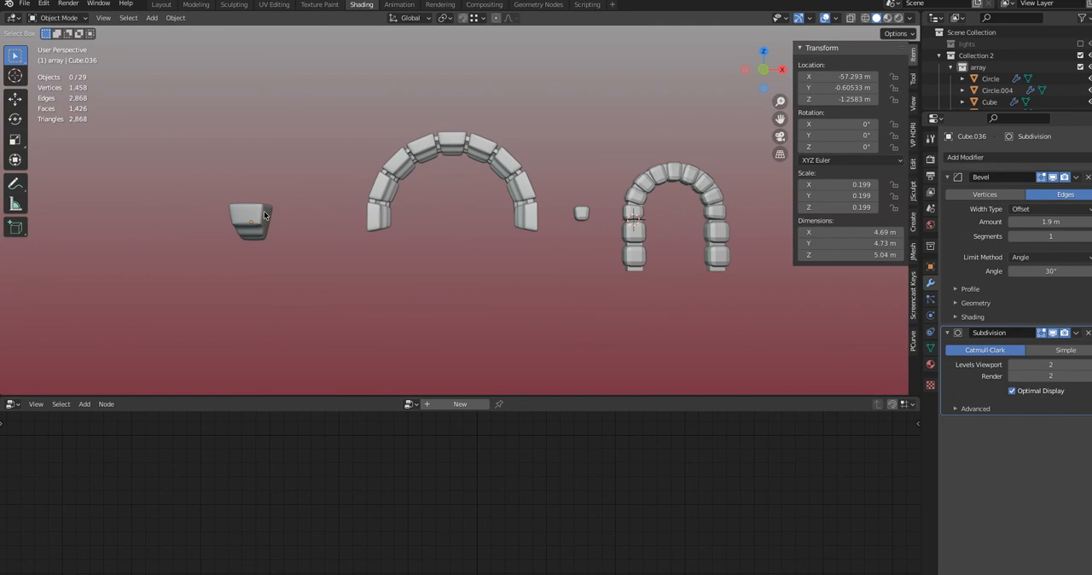
pyautogui.click(247, 203)
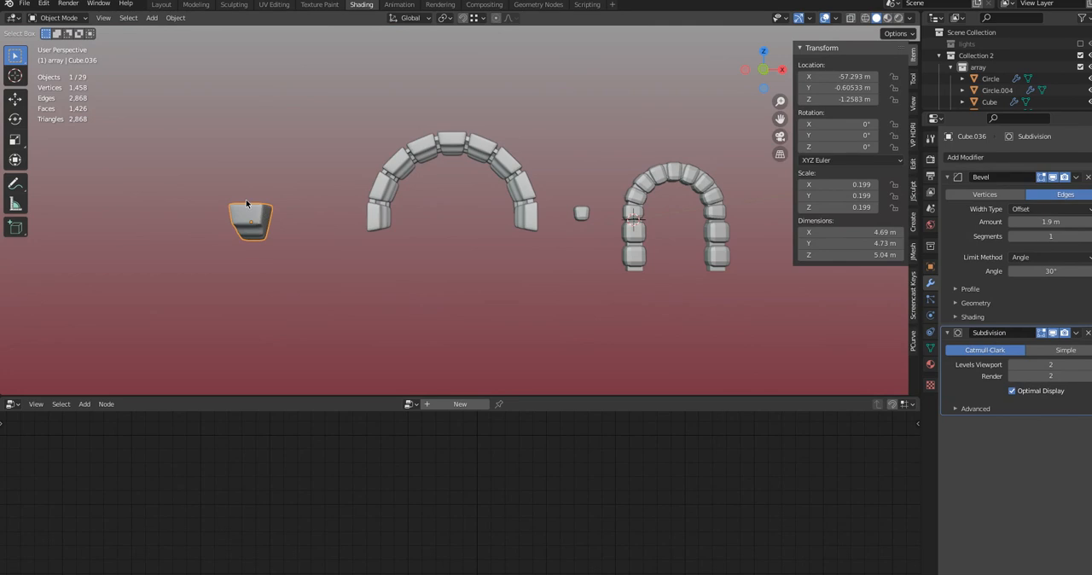
pyautogui.click(60, 17)
pyautogui.click(59, 42)
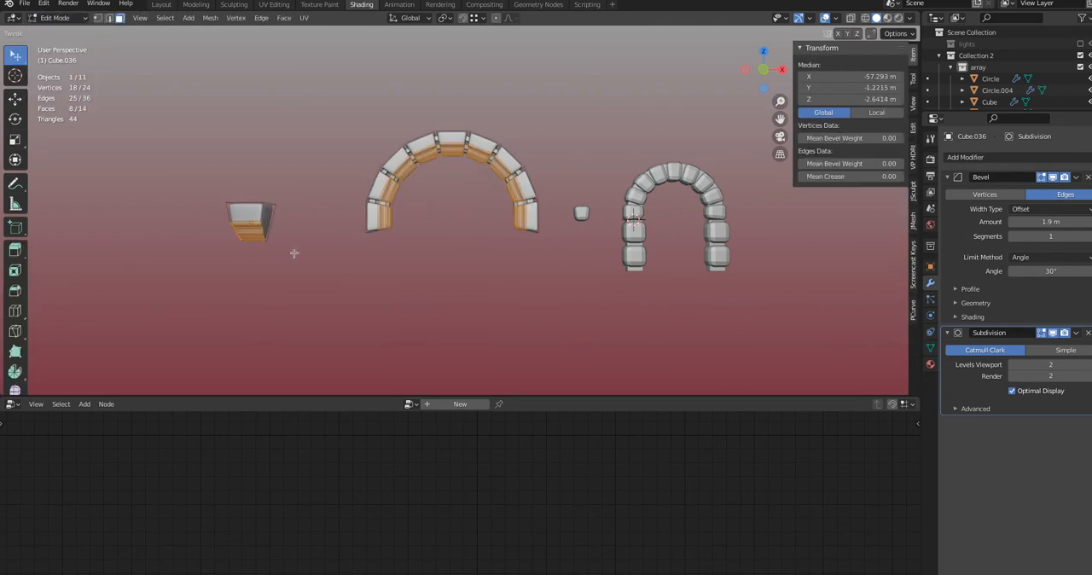
pyautogui.moveTo(293, 250); pyautogui.dragTo(247, 196, button='middle')
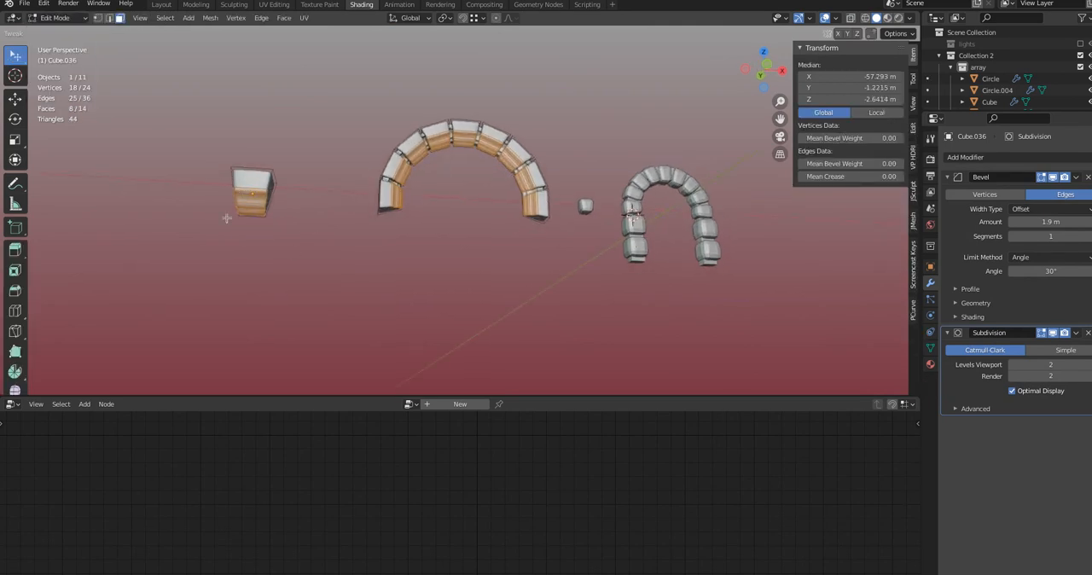